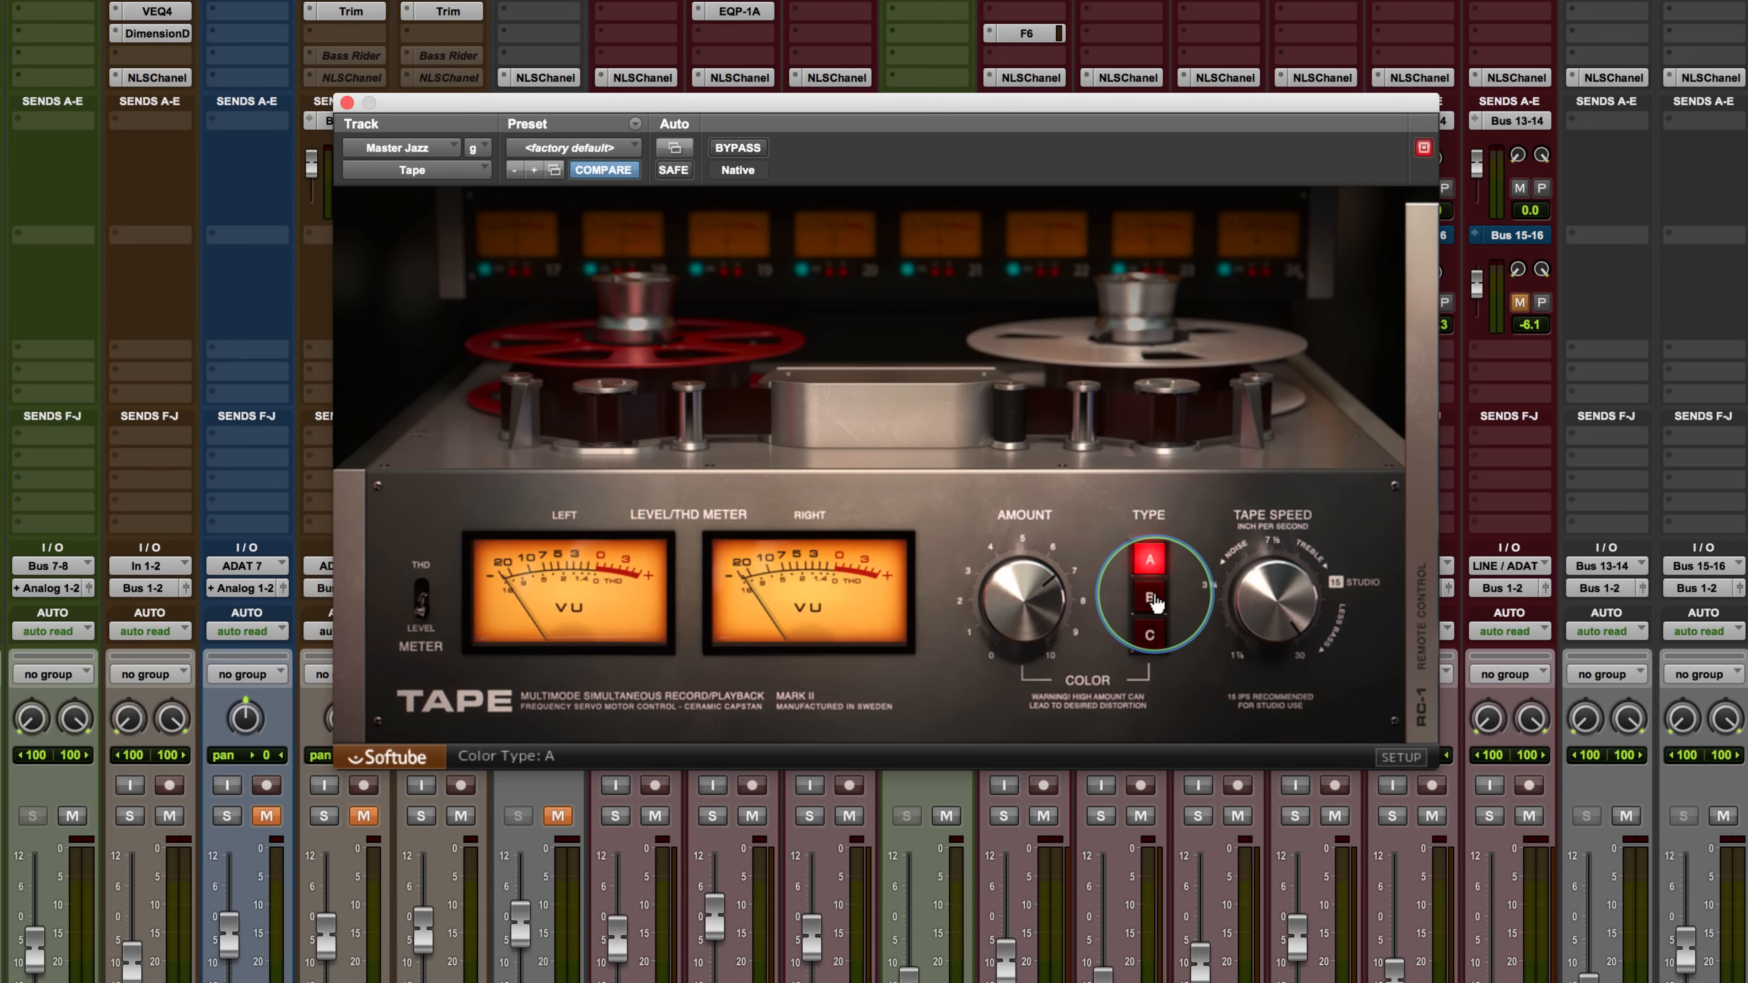
Step: Cycle the tape color type through A, B and C to demonstrate each machine, ending on type A
click(1151, 632)
click(1151, 562)
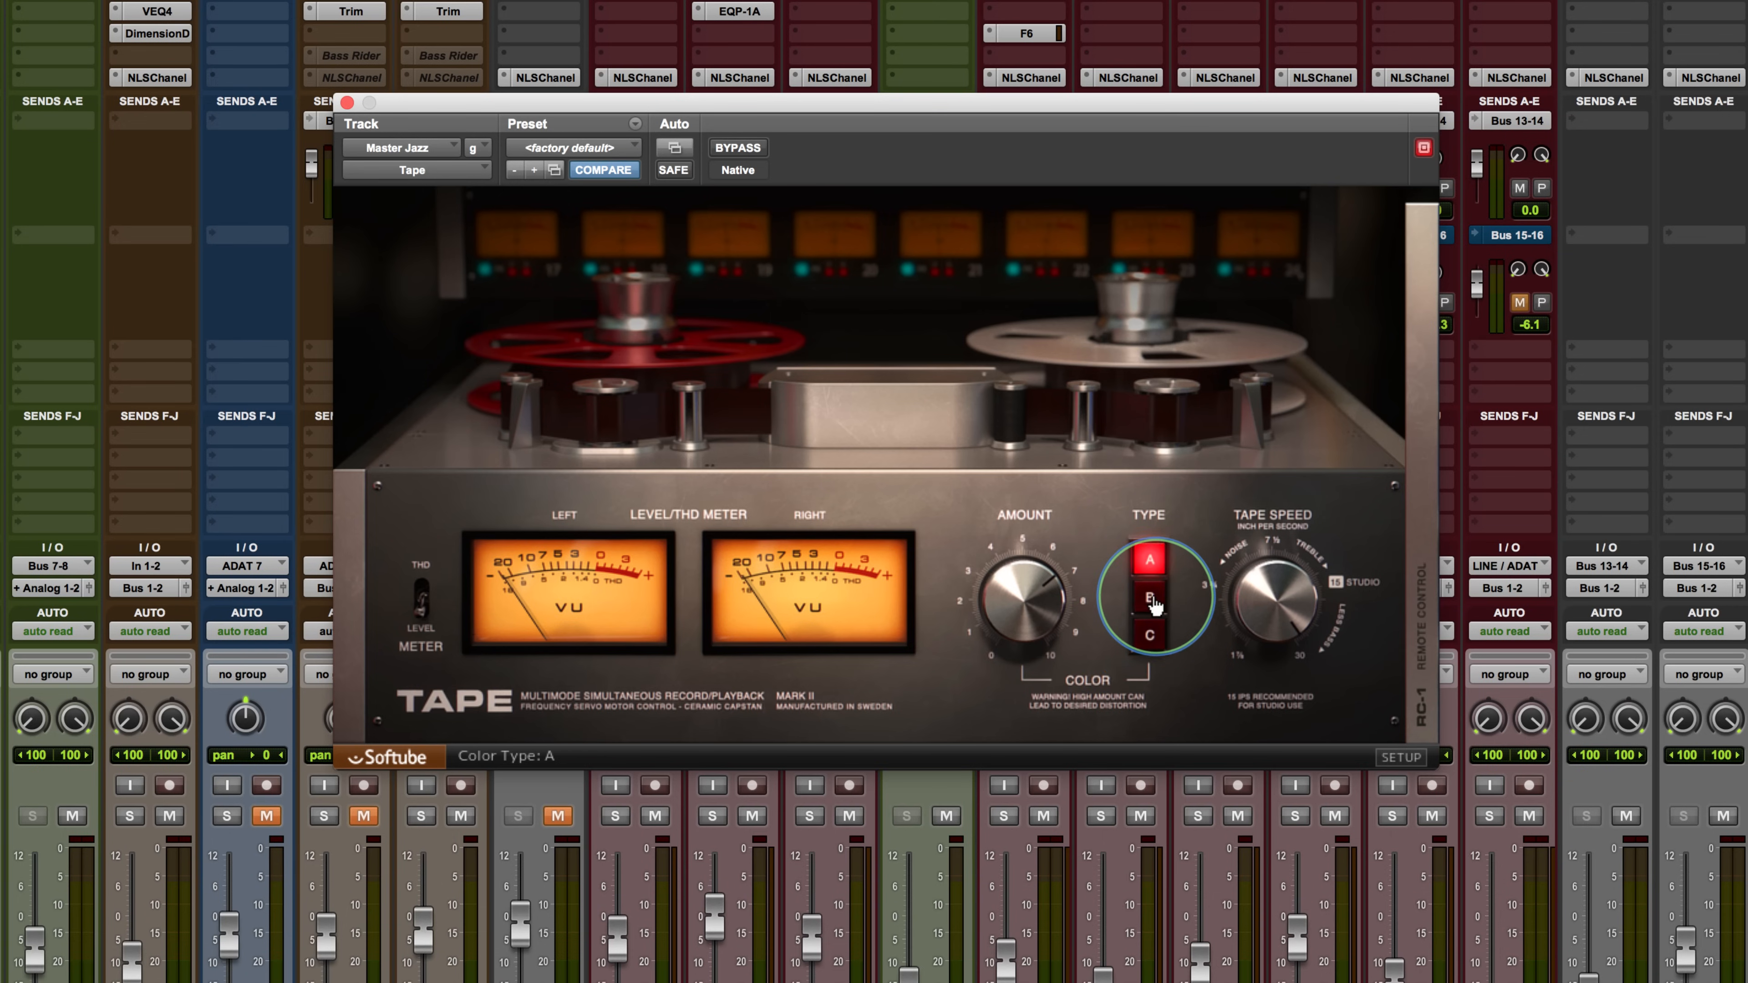
click(1150, 597)
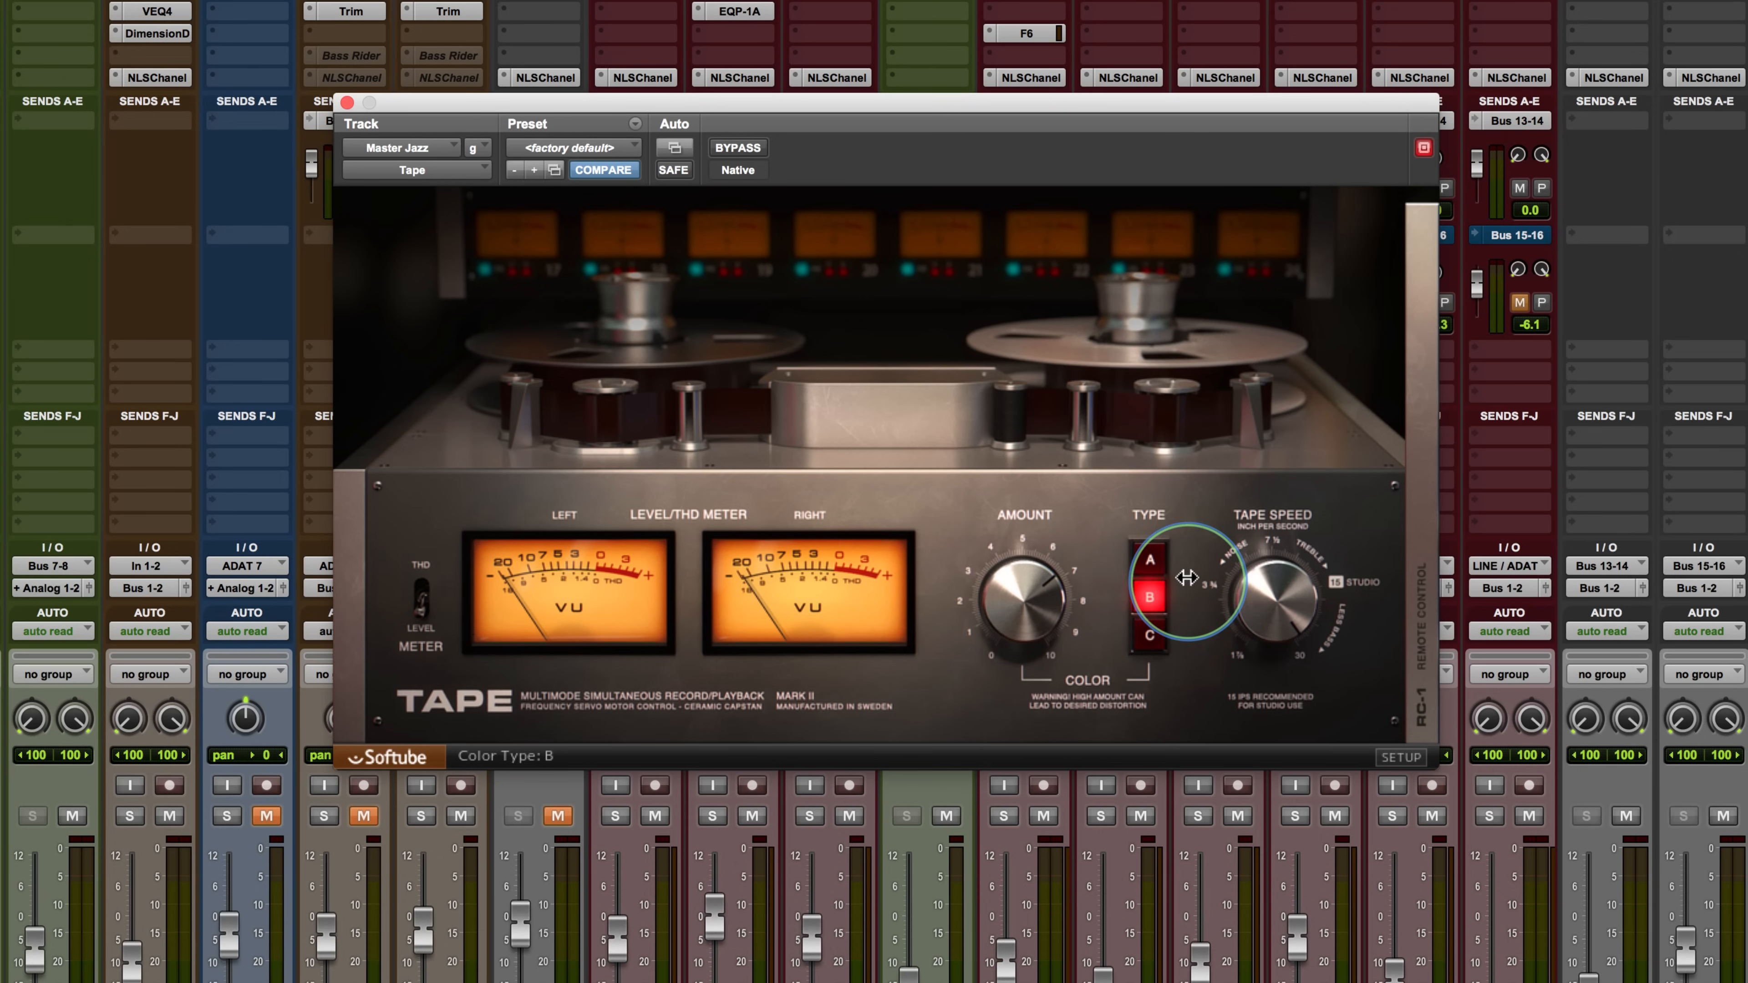
click(1151, 563)
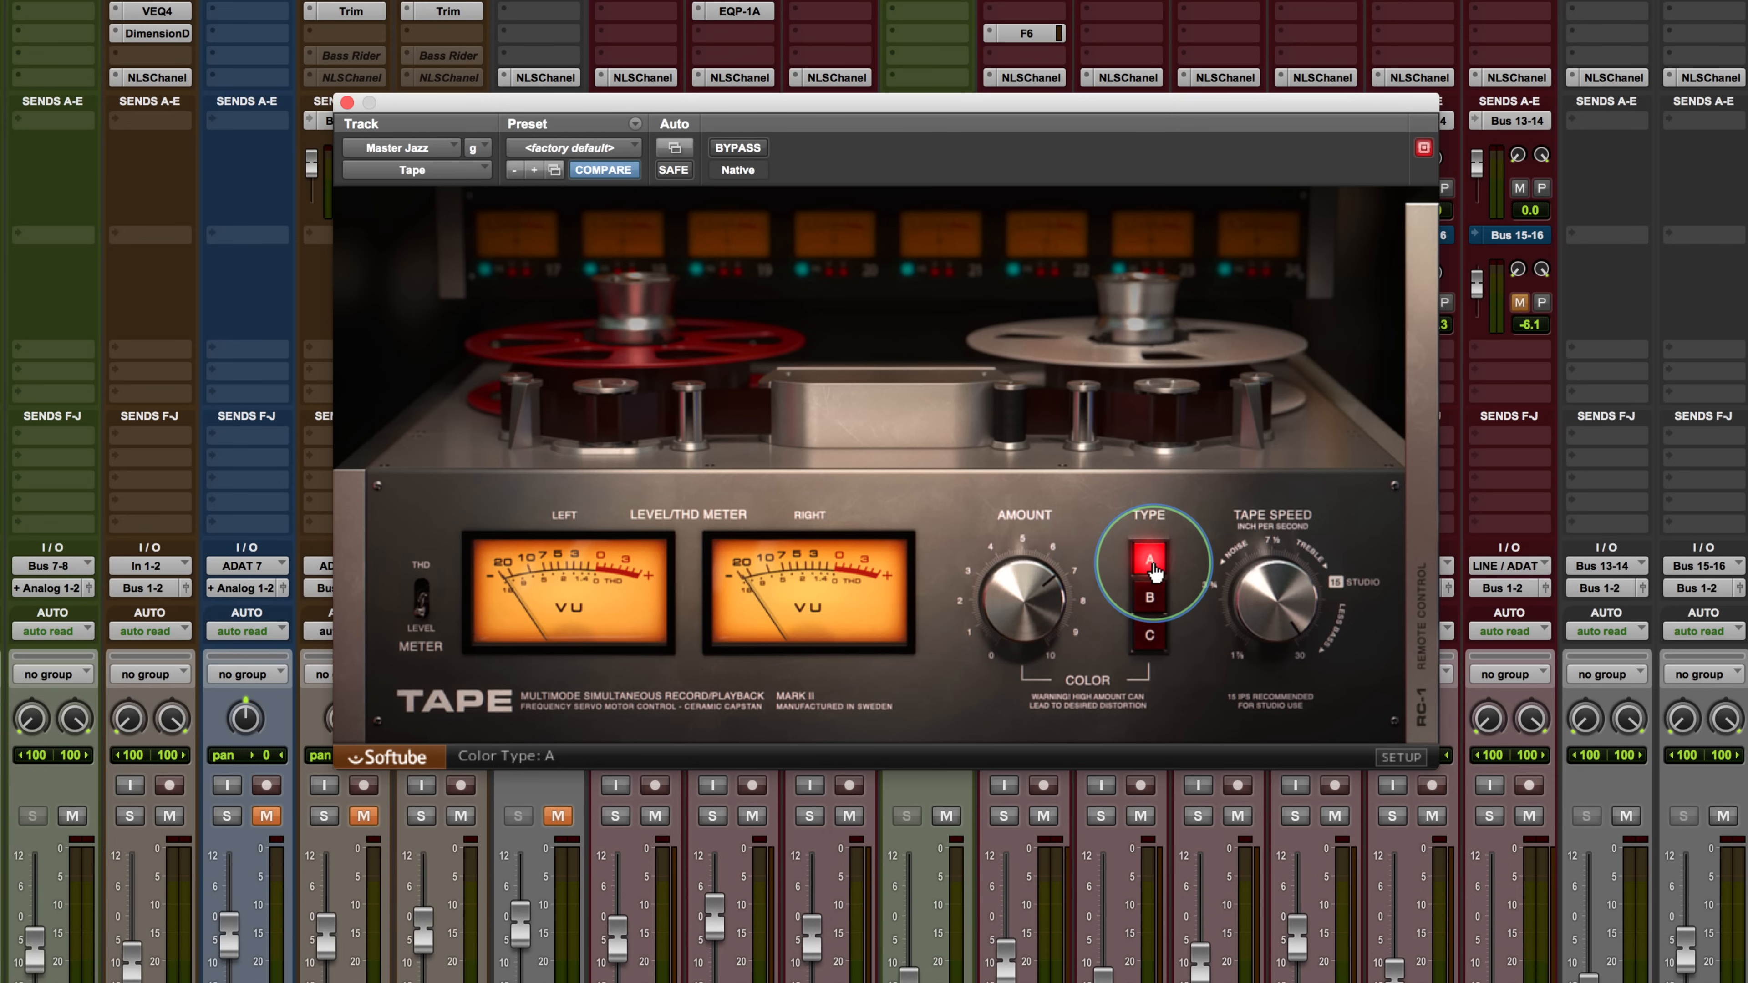
click(1150, 604)
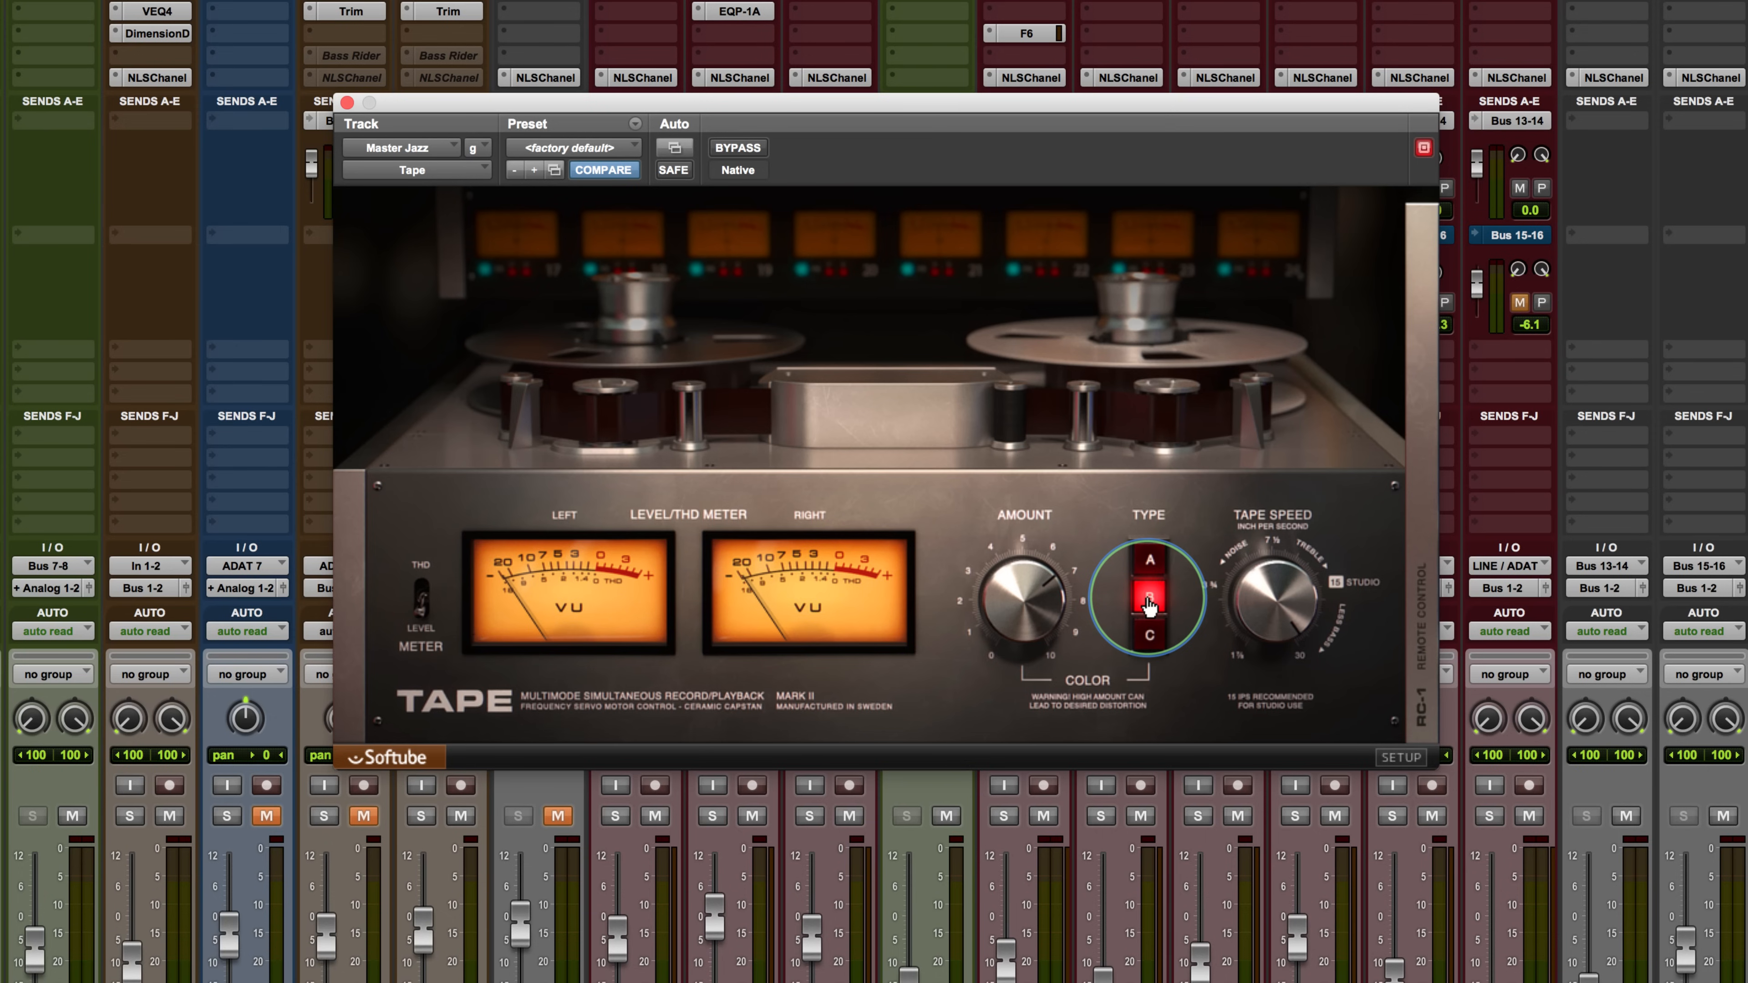
click(1149, 635)
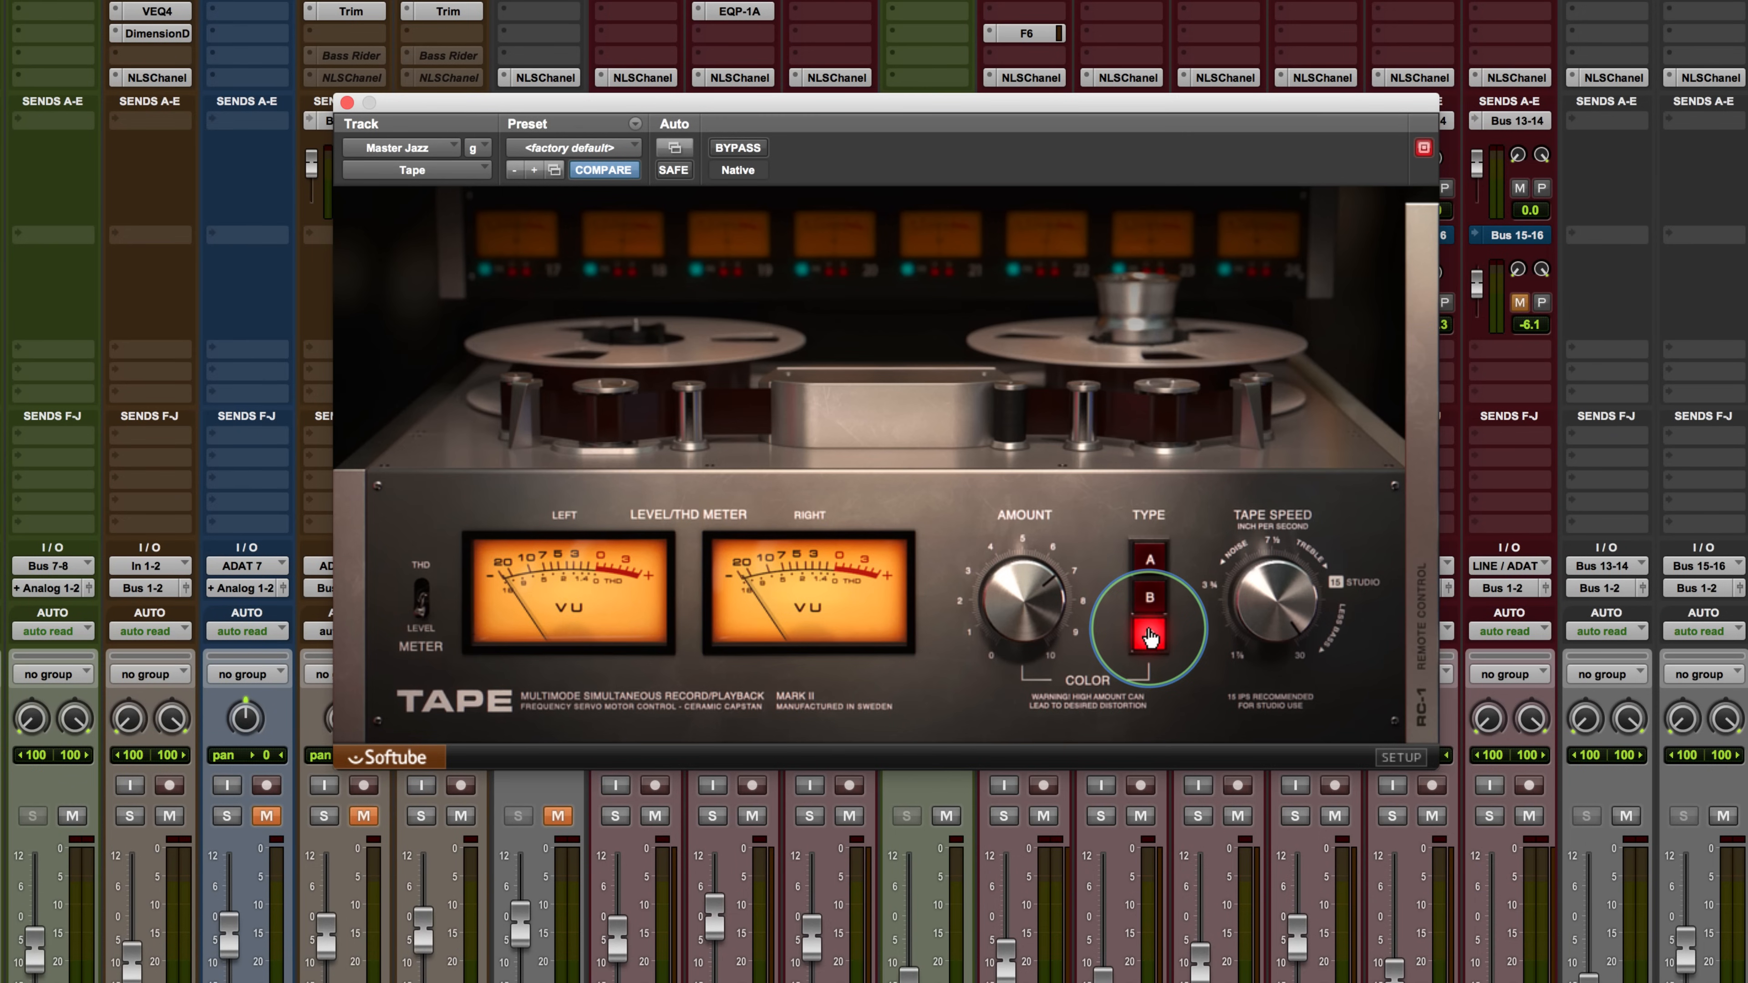
click(1149, 563)
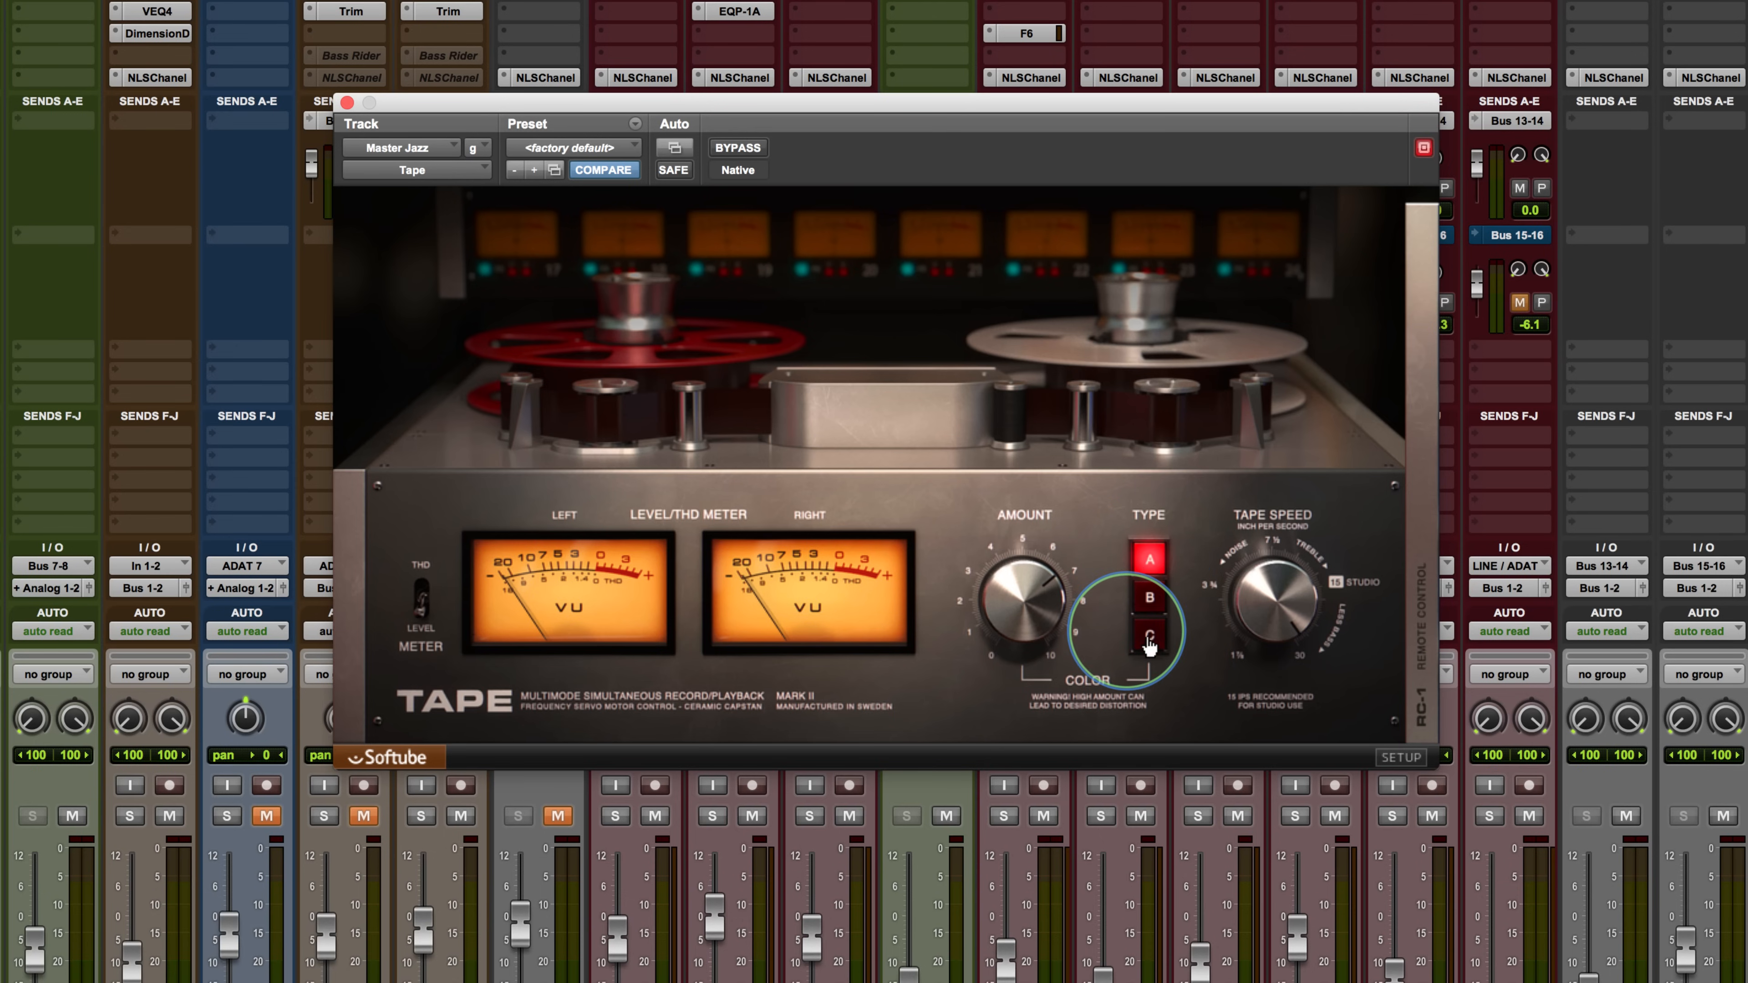
Step: Switch the meter display to THD, and return it to LEVEL
mouse_move(995, 581)
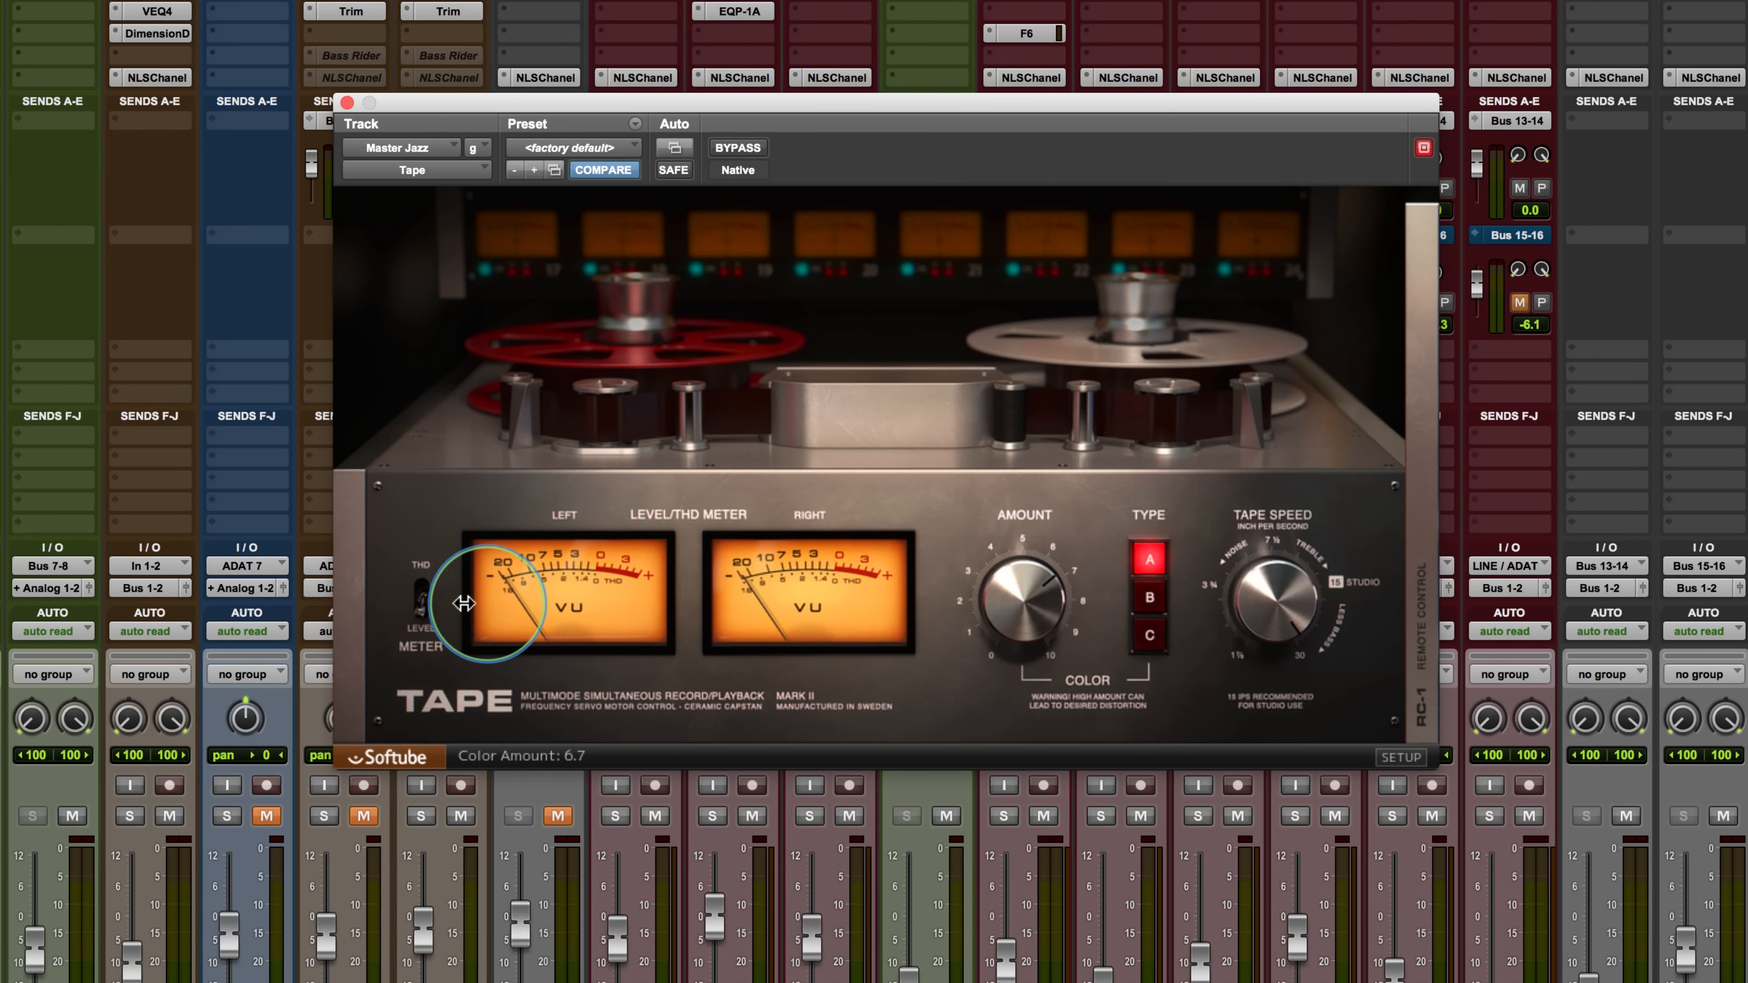
click(421, 616)
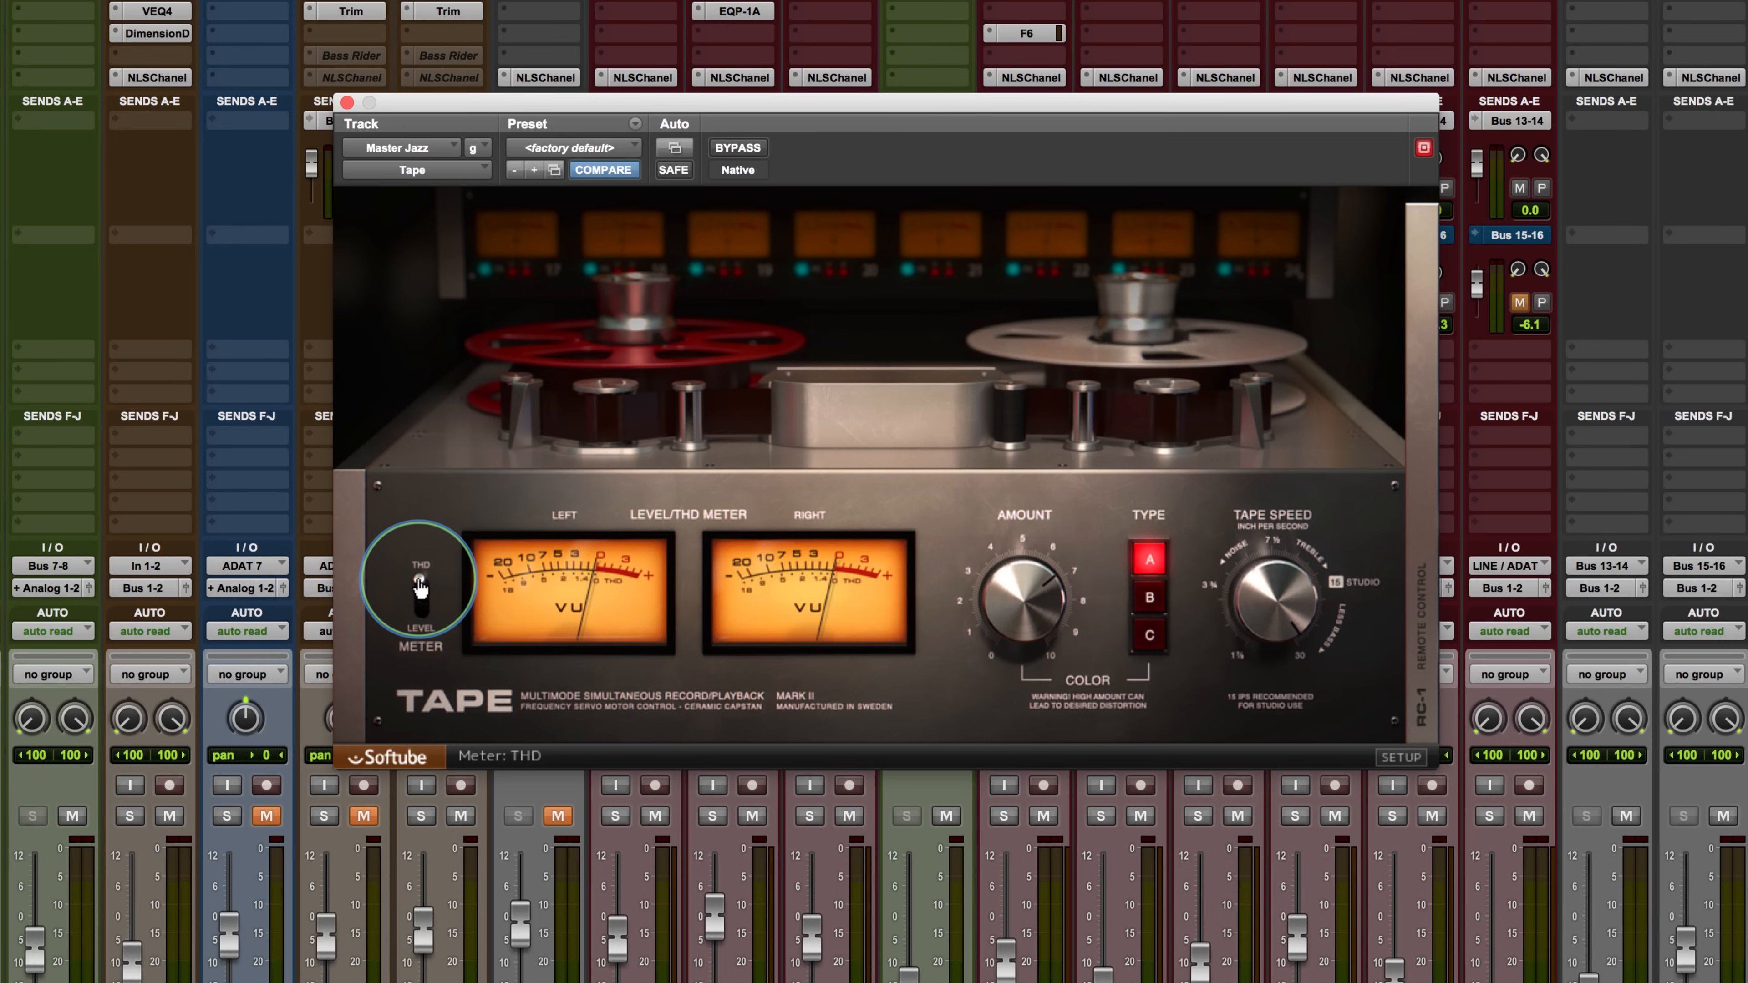
click(419, 592)
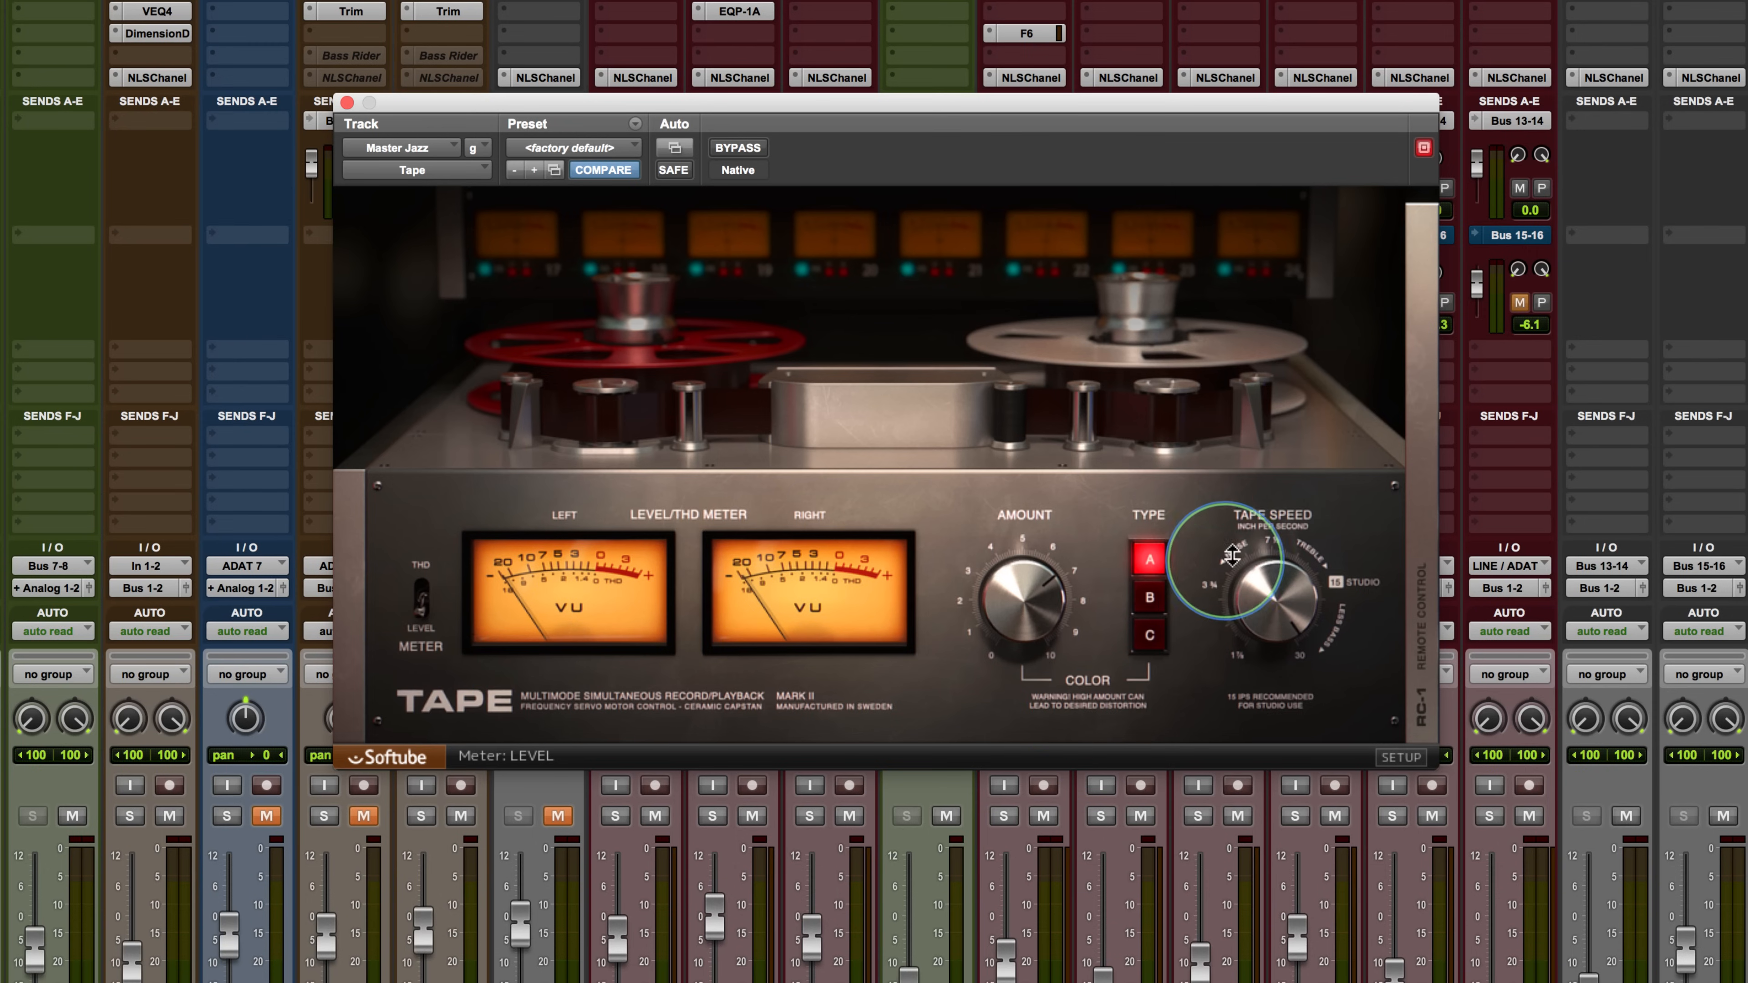
Step: Try slower tape speeds such as 3 3/4 IPS, and set the tape speed to 30 IPS
drag(1273, 616, 1300, 816)
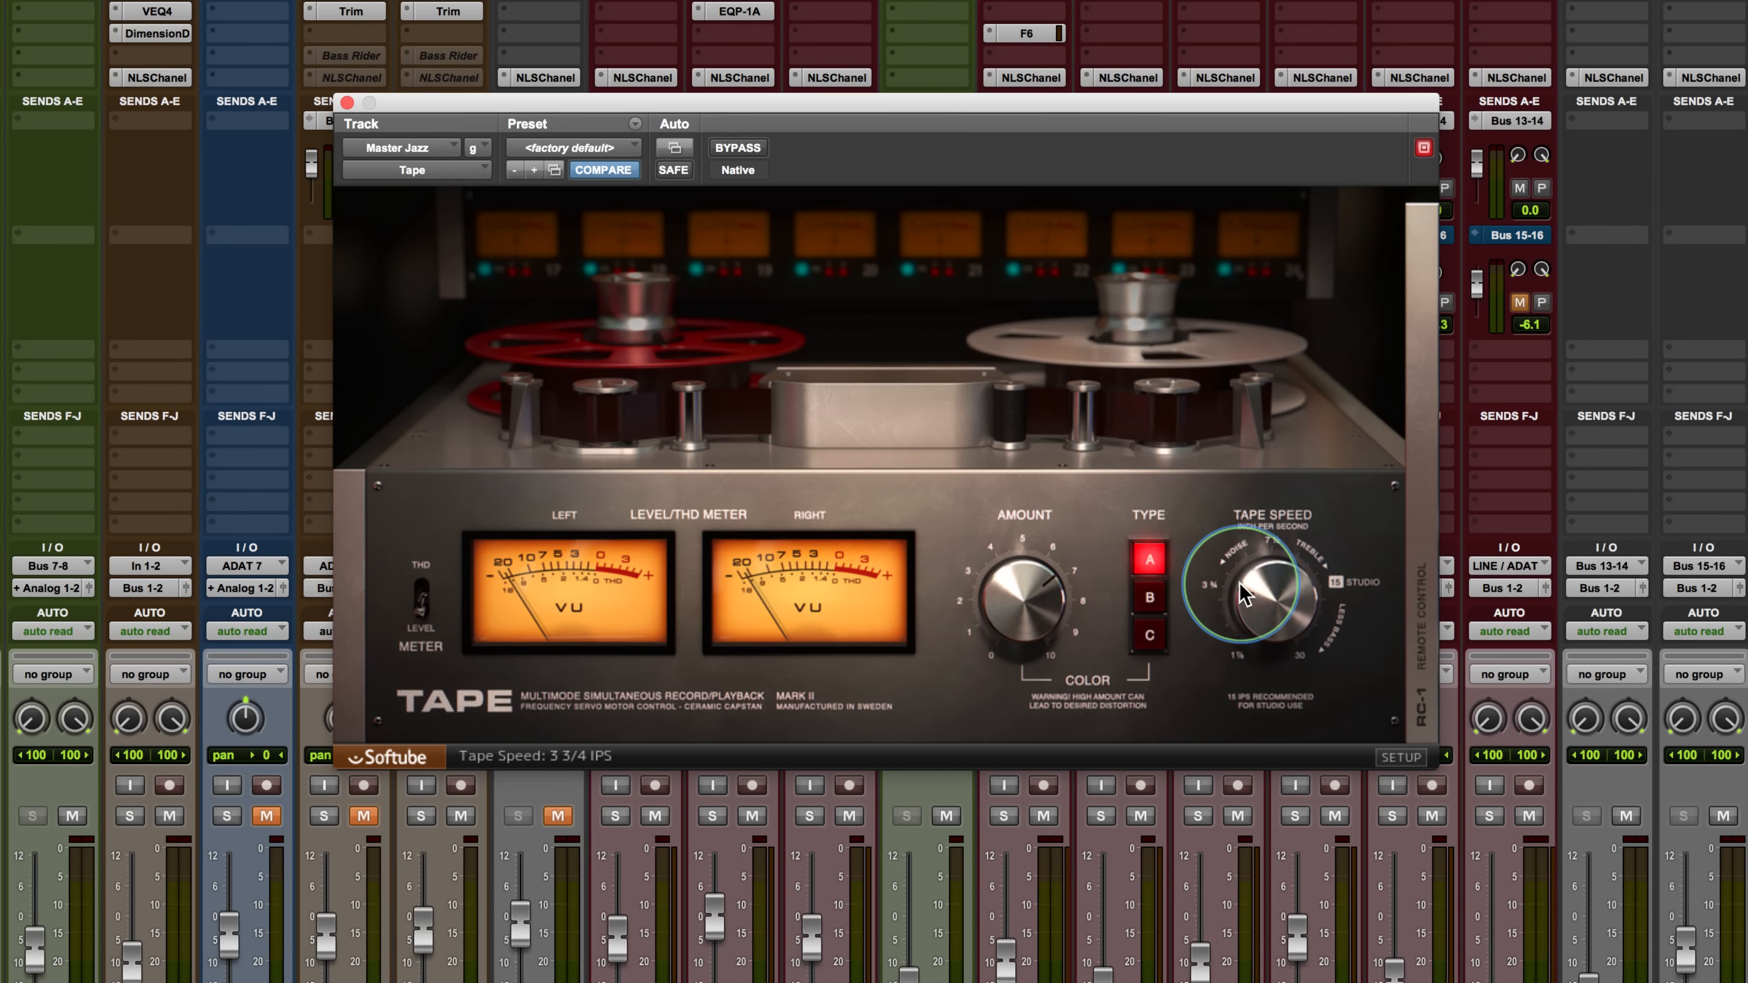
drag(1219, 601, 1241, 714)
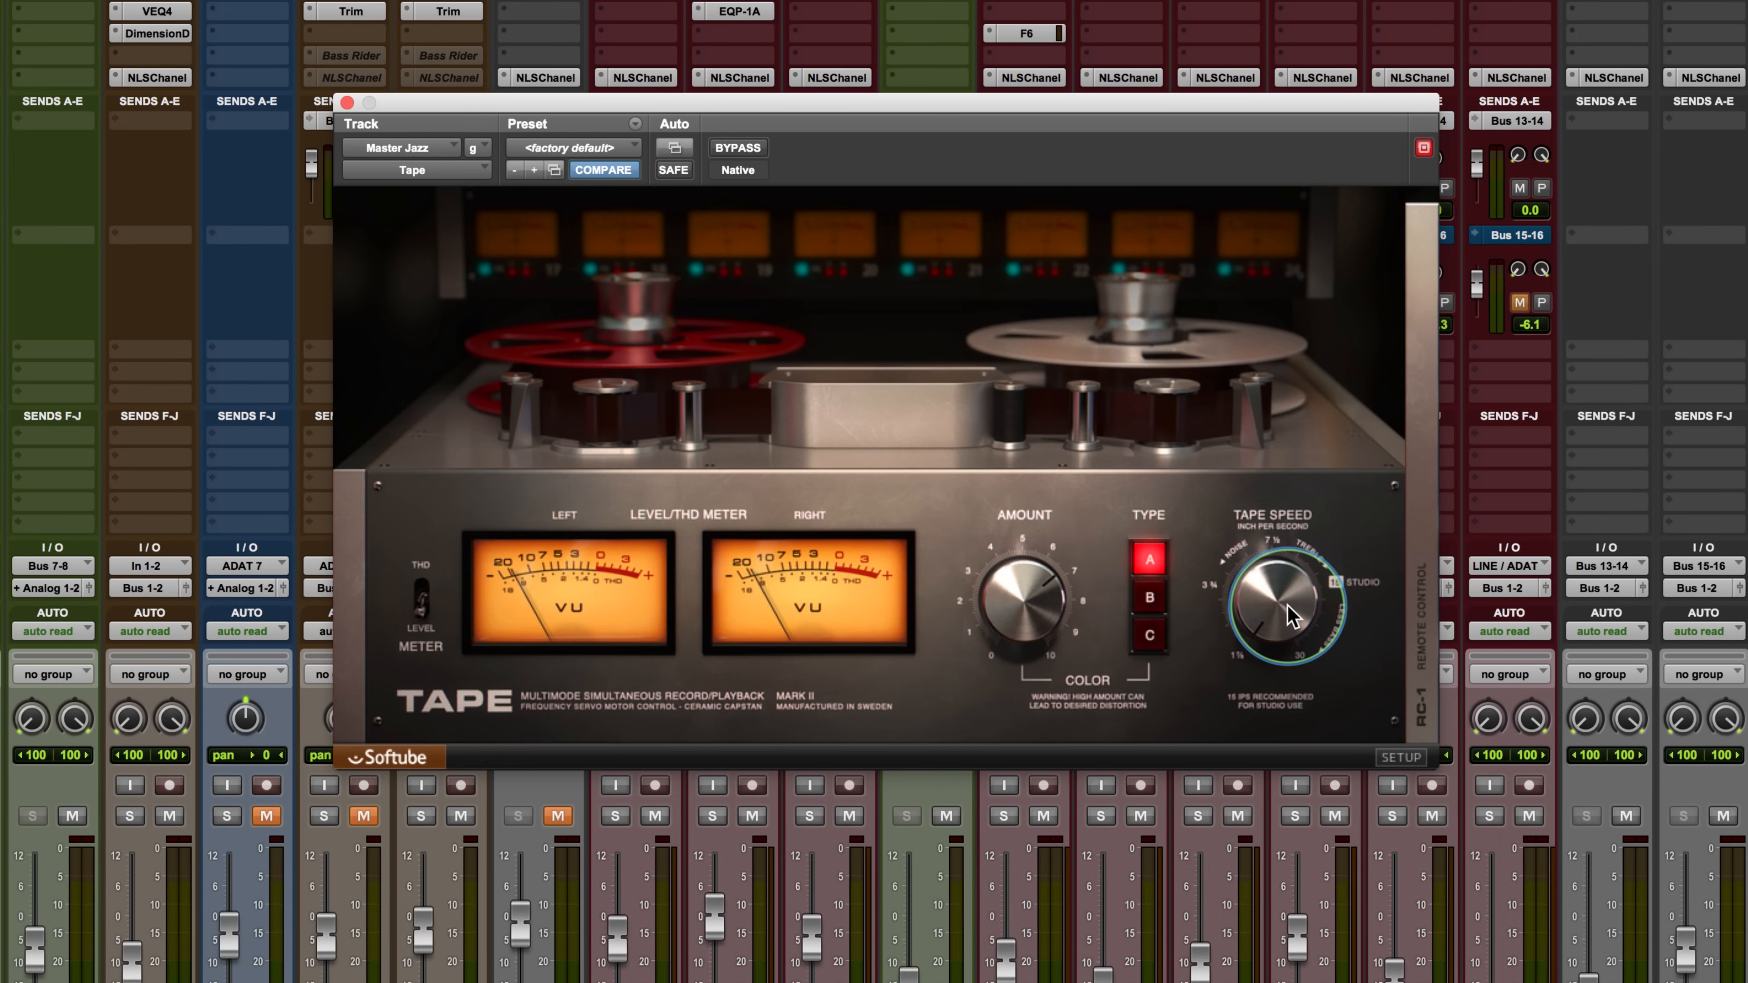
drag(1231, 688, 1287, 368)
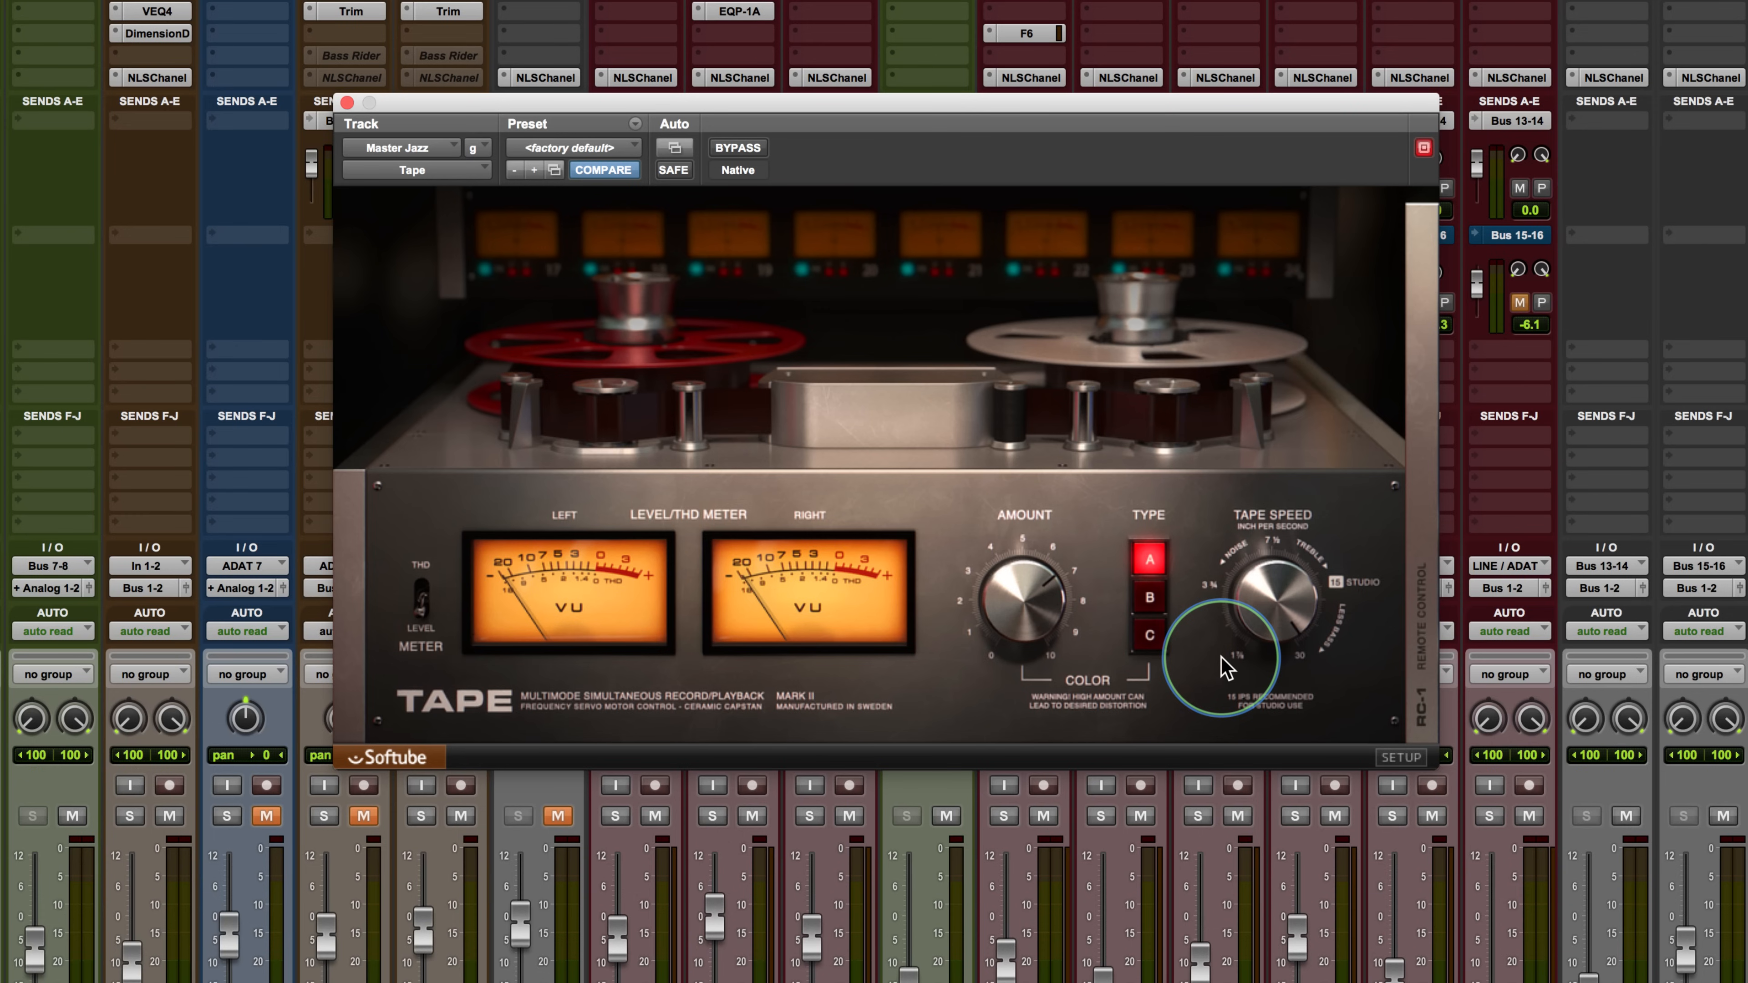
Step: In the RC-1 remote control section, set Dry/Wet fully wet and switch the tape noise off and back on
click(1420, 623)
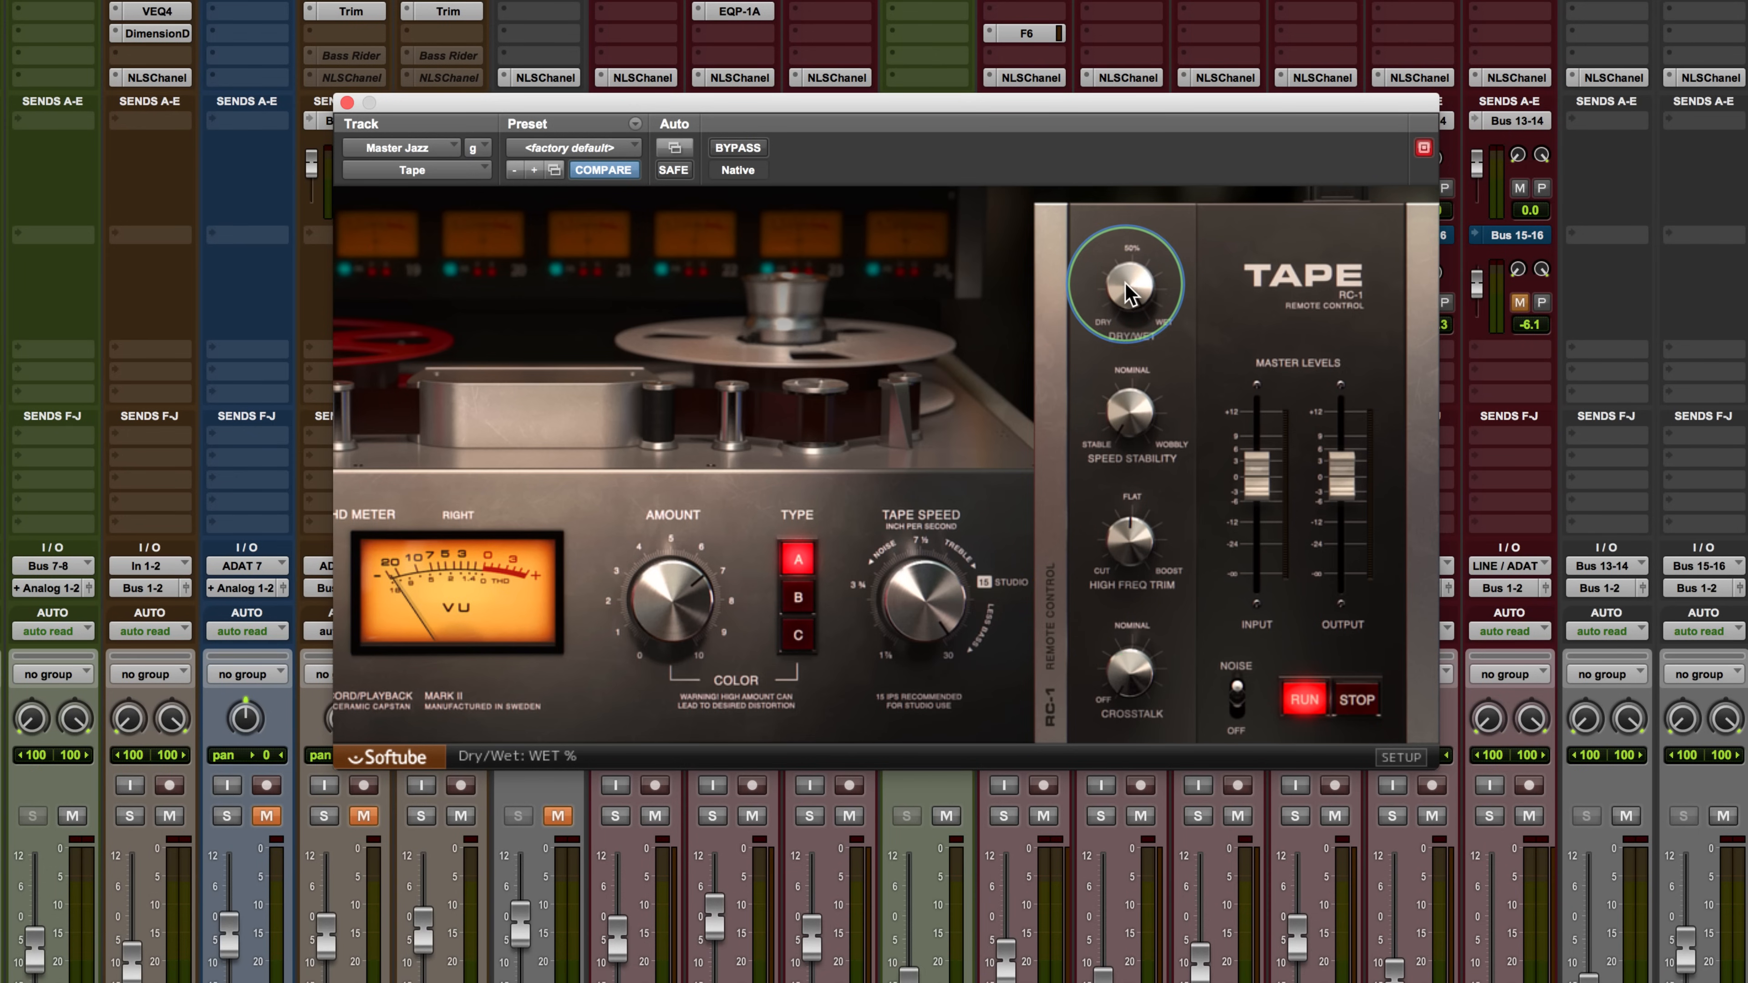
drag(1104, 303, 1131, 195)
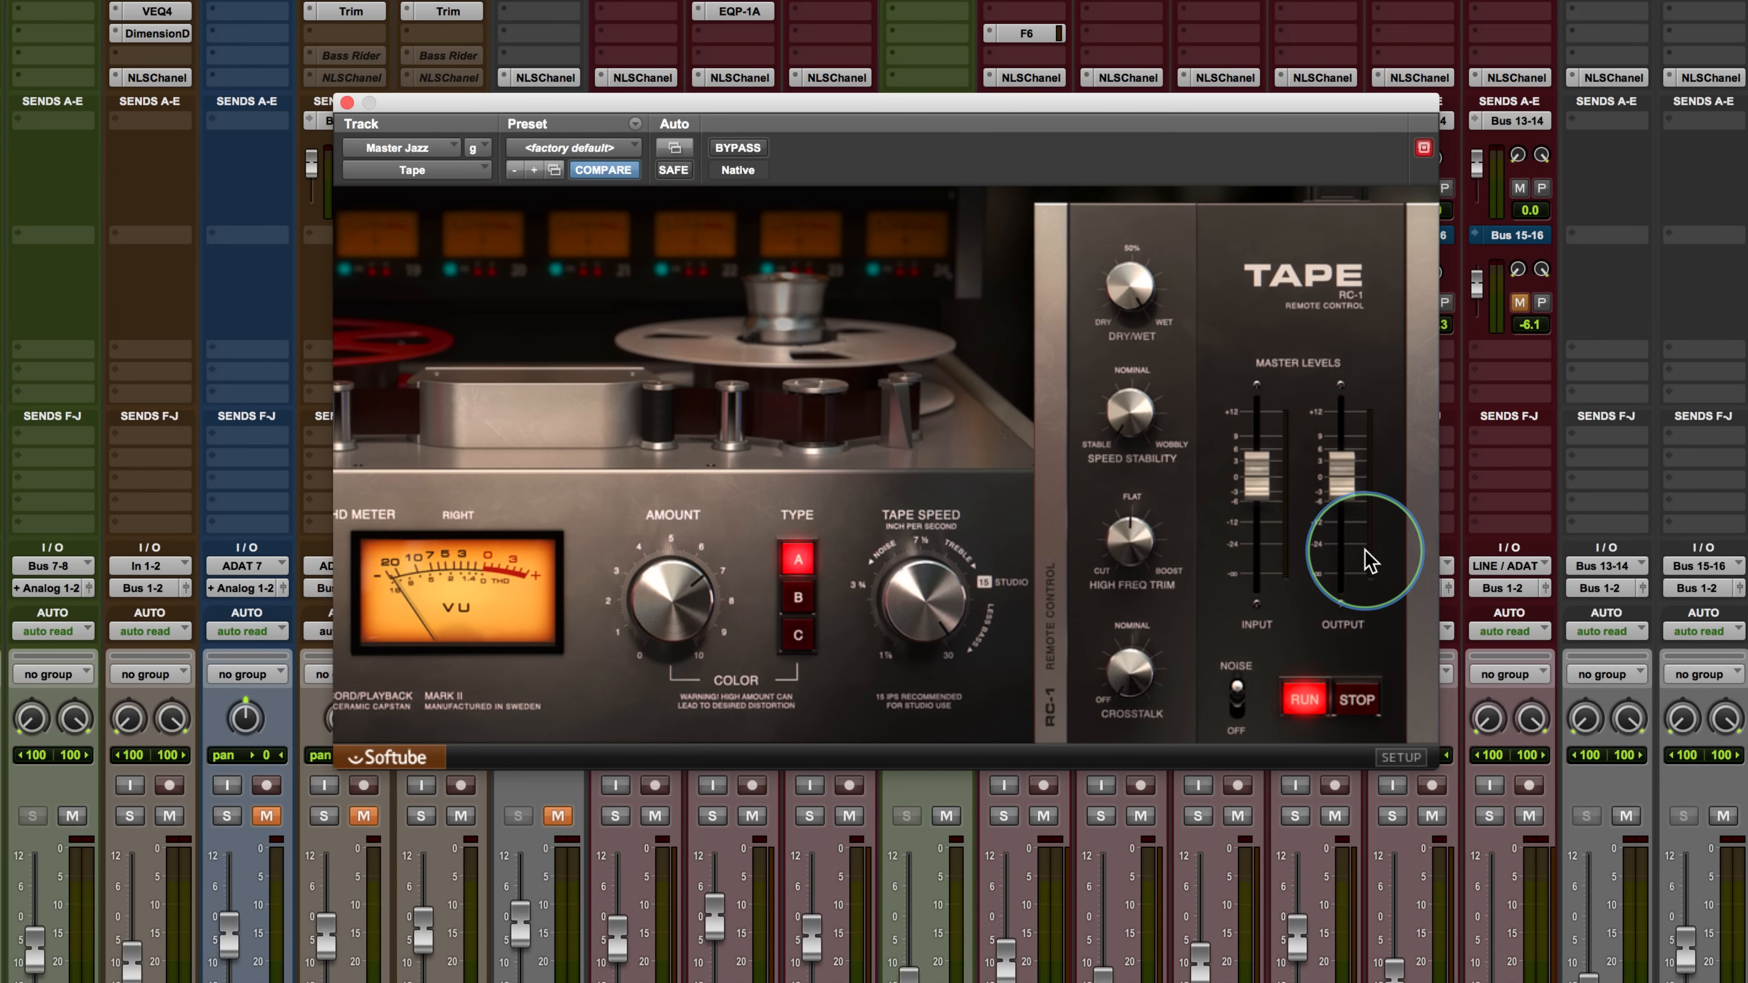
click(1236, 703)
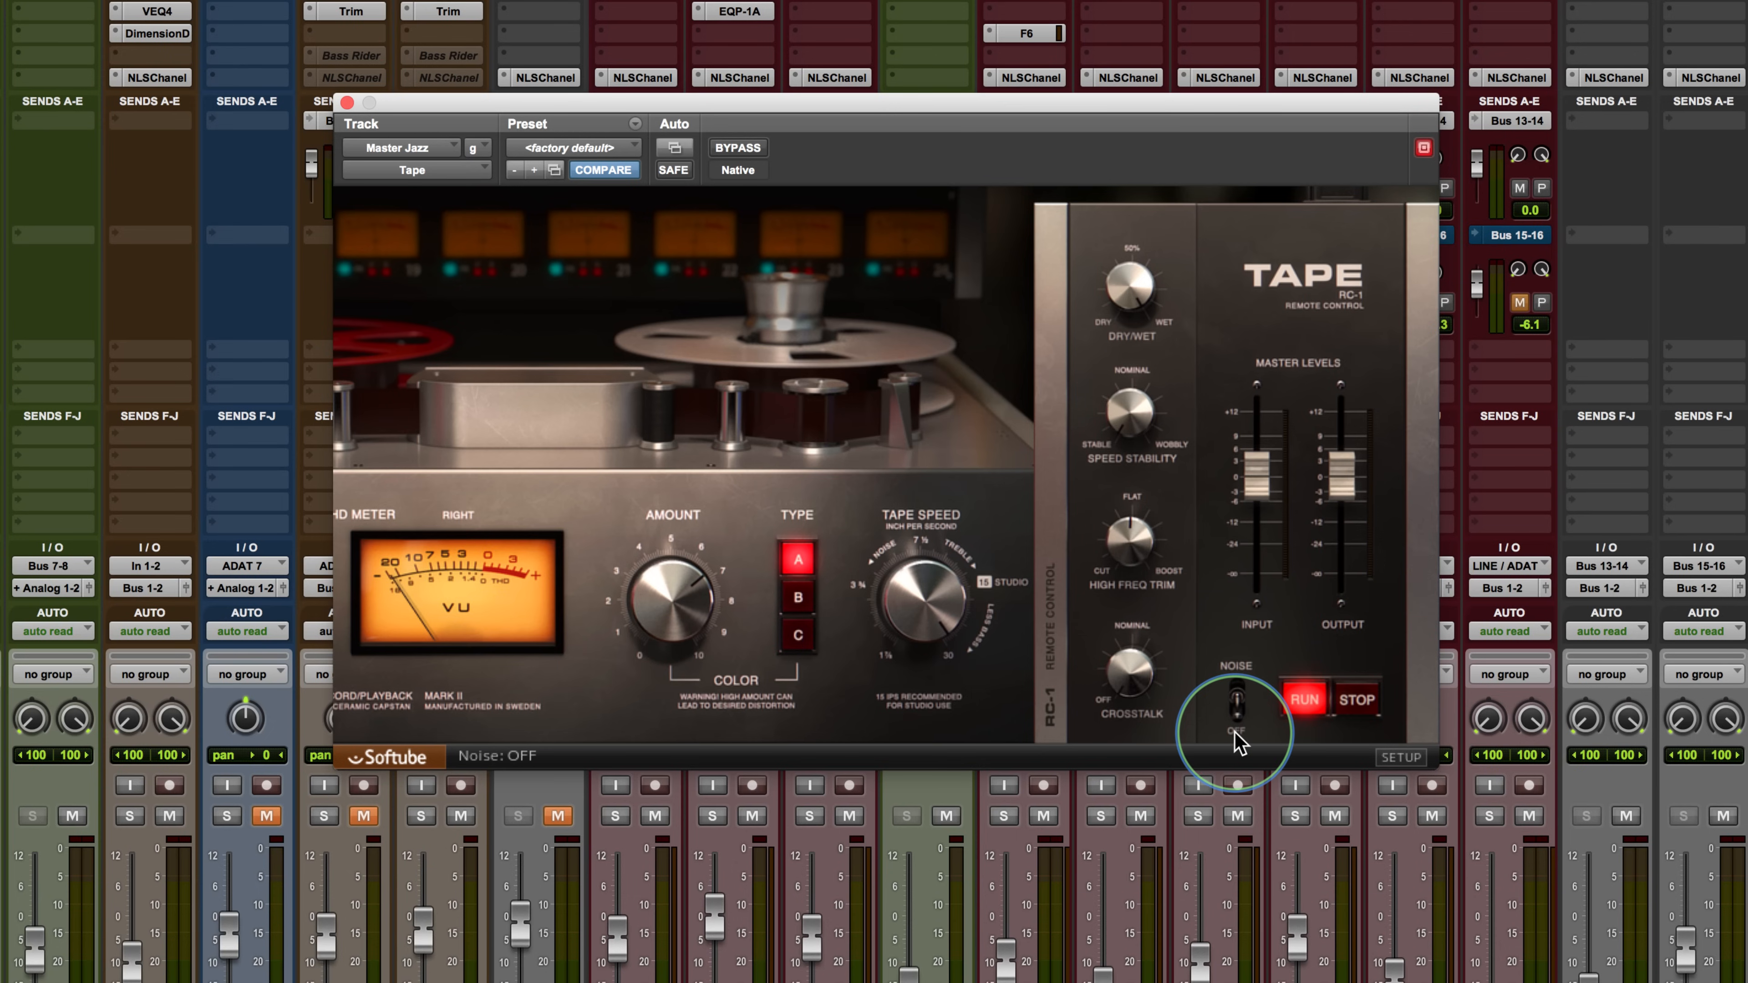
click(1234, 704)
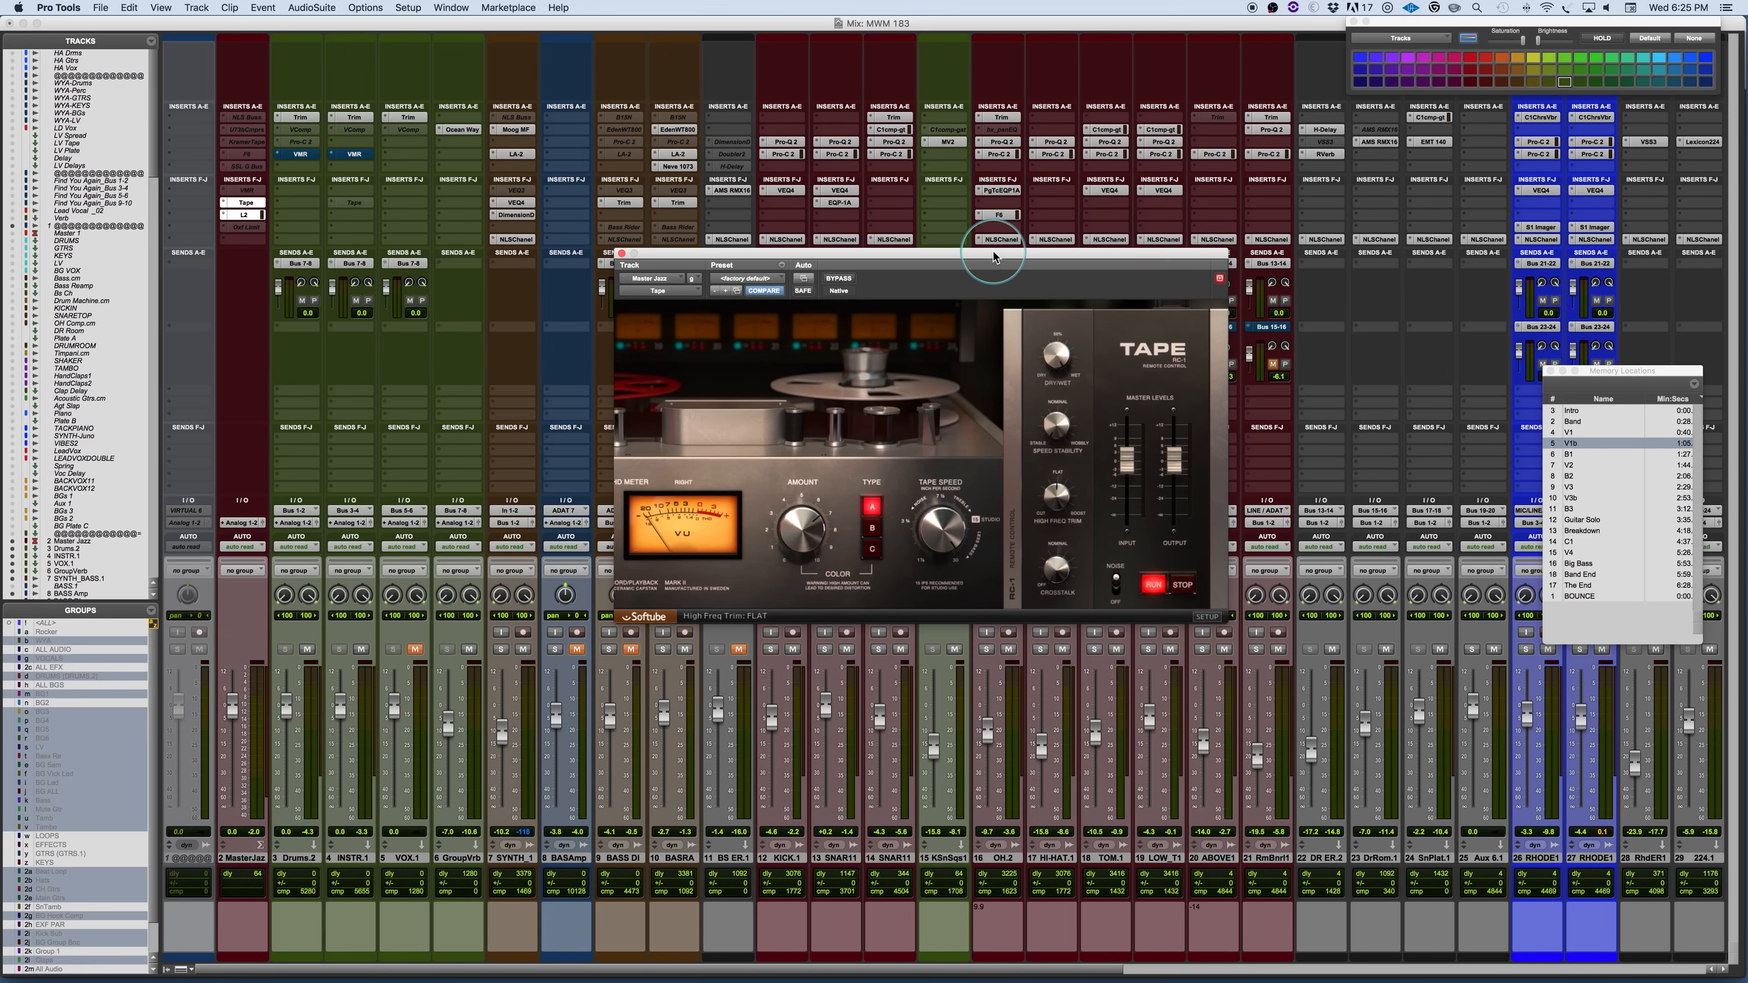
Step: Reposition the Tape plug-in window slightly and compare the mix with the plug-in bypassed and active
drag(994, 253, 984, 261)
click(835, 288)
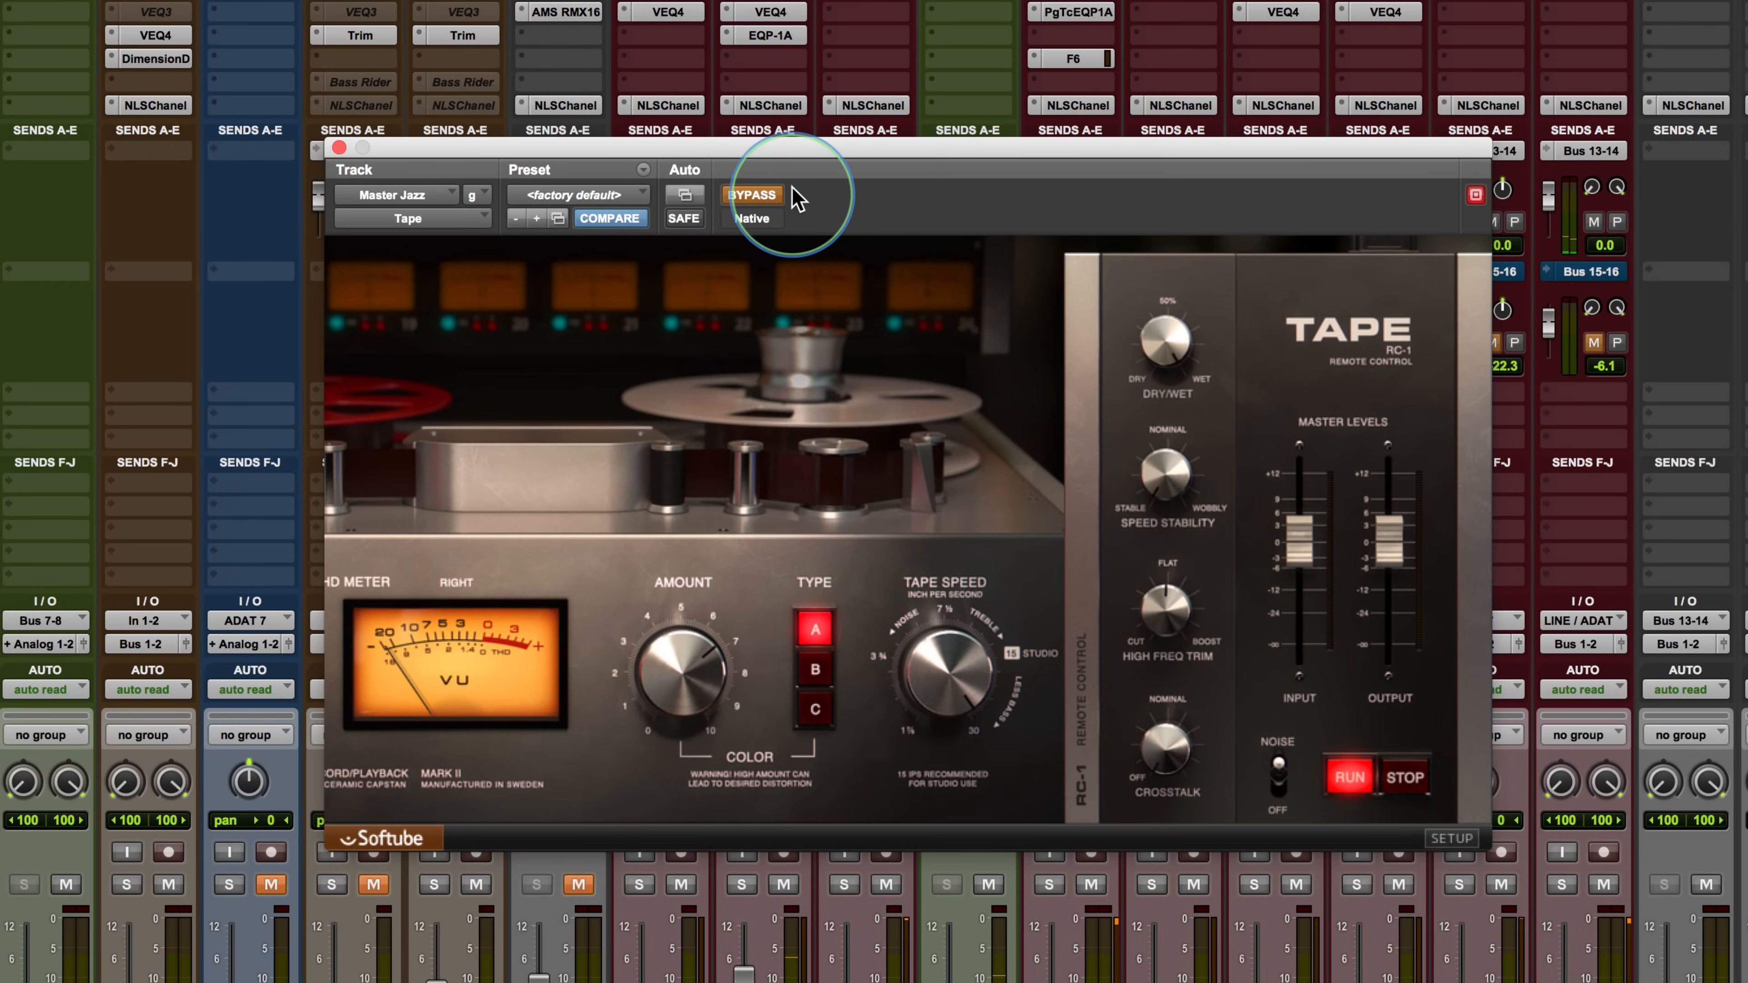
click(760, 196)
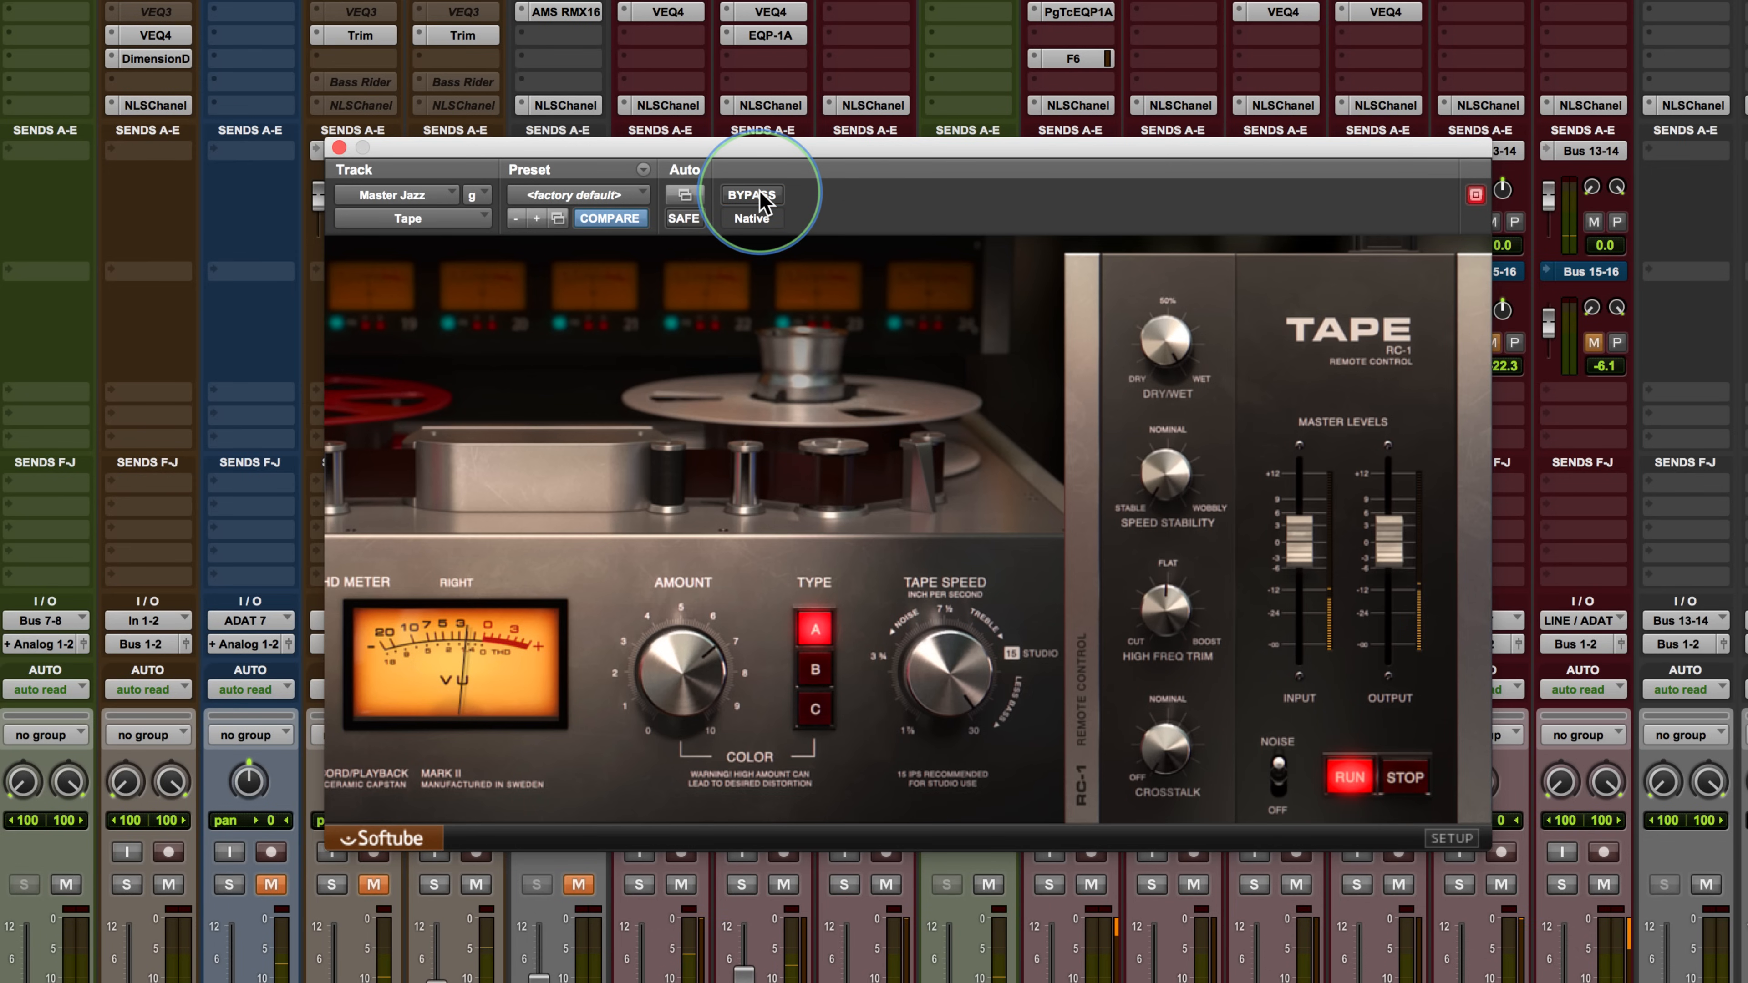
Step: Set the color amount to 6.0 and compare the mix with the Tape plug-in bypassed and active
drag(950, 732, 945, 713)
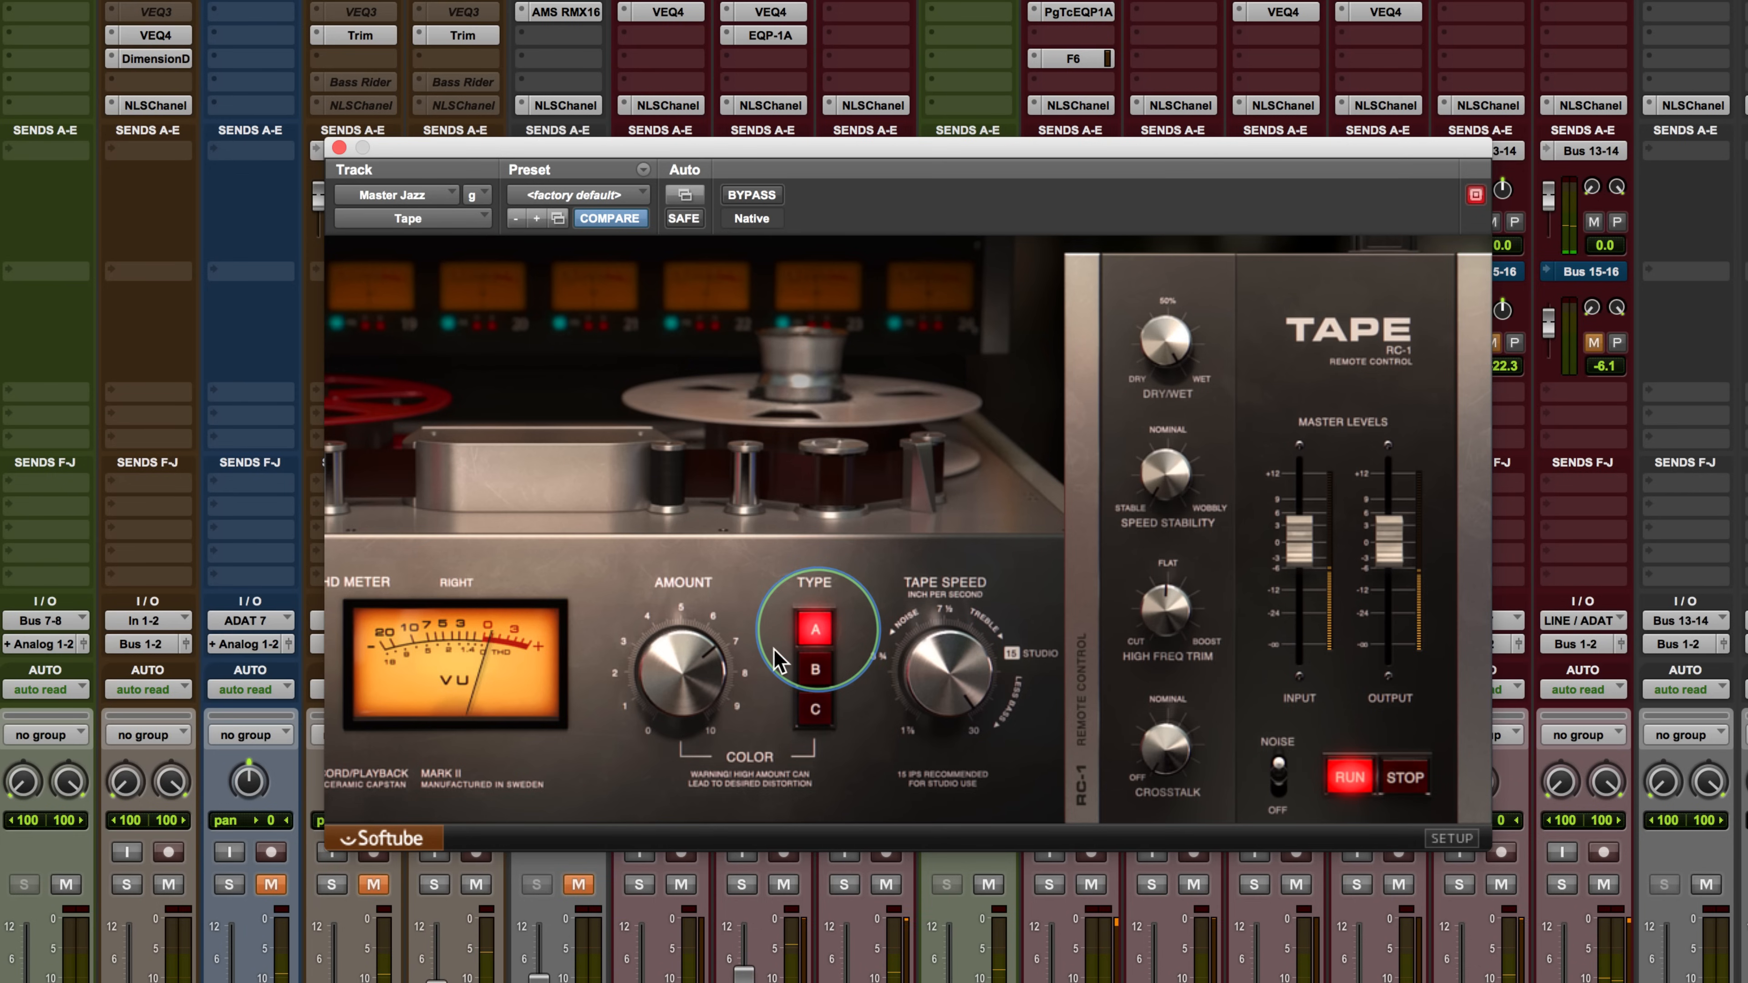
drag(667, 692, 667, 695)
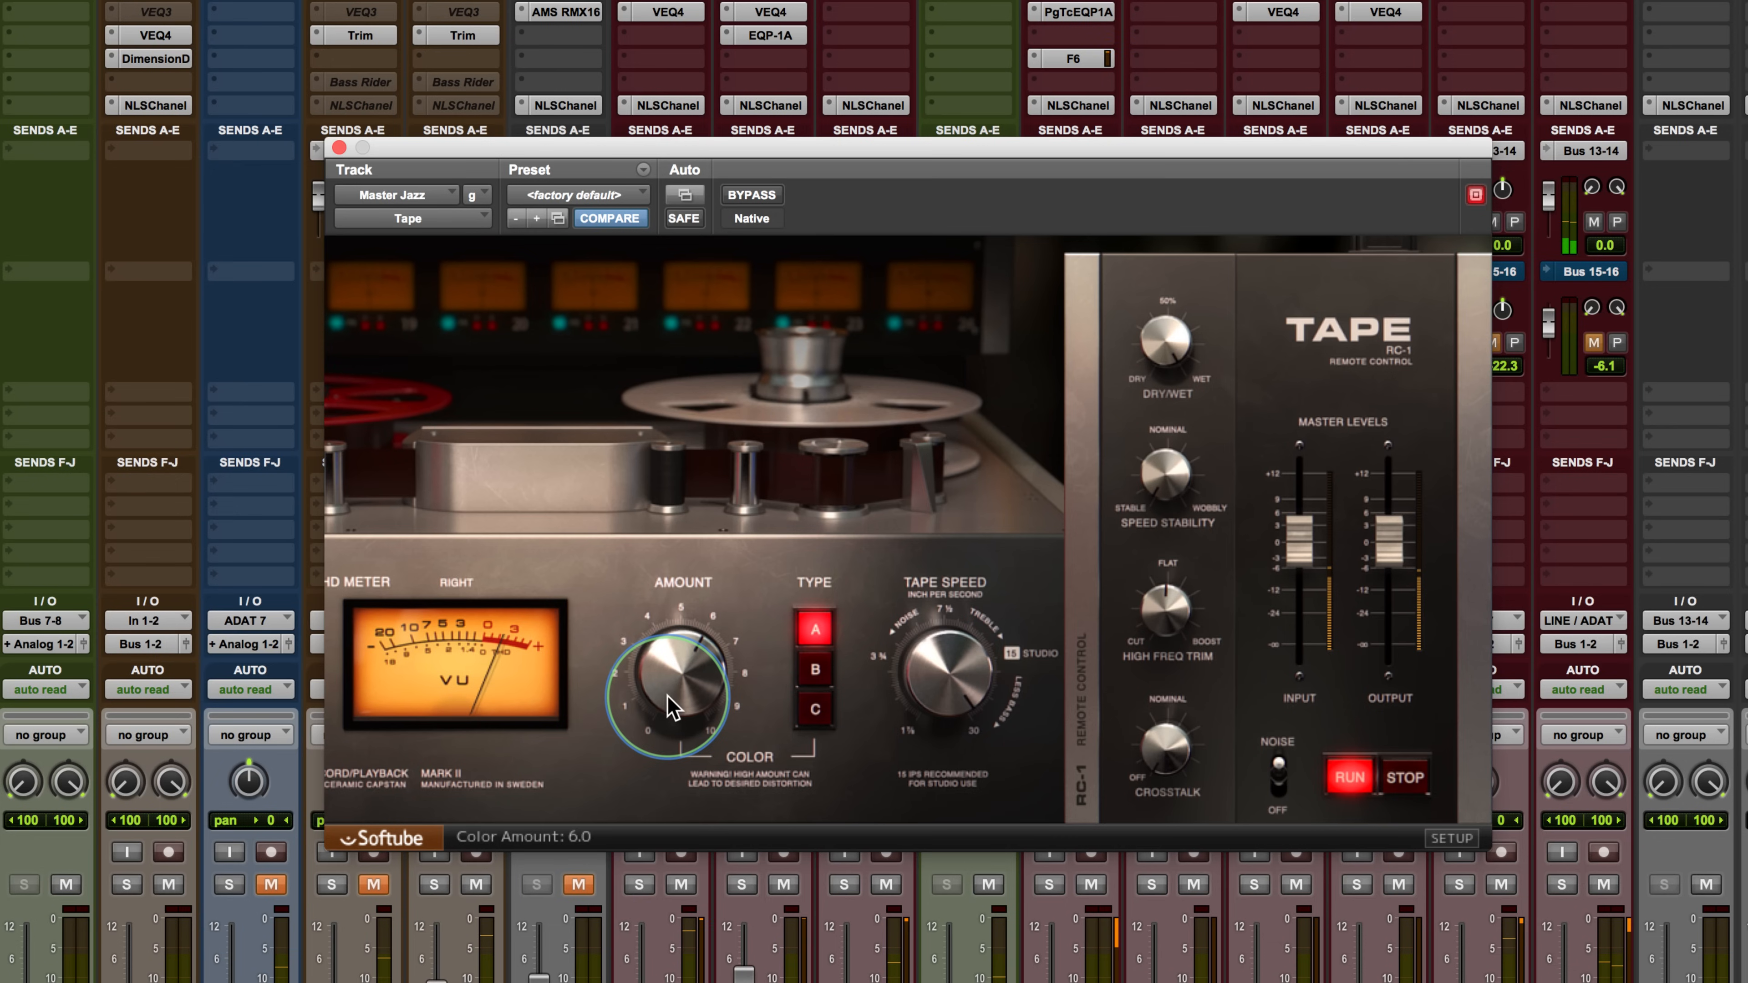
click(756, 195)
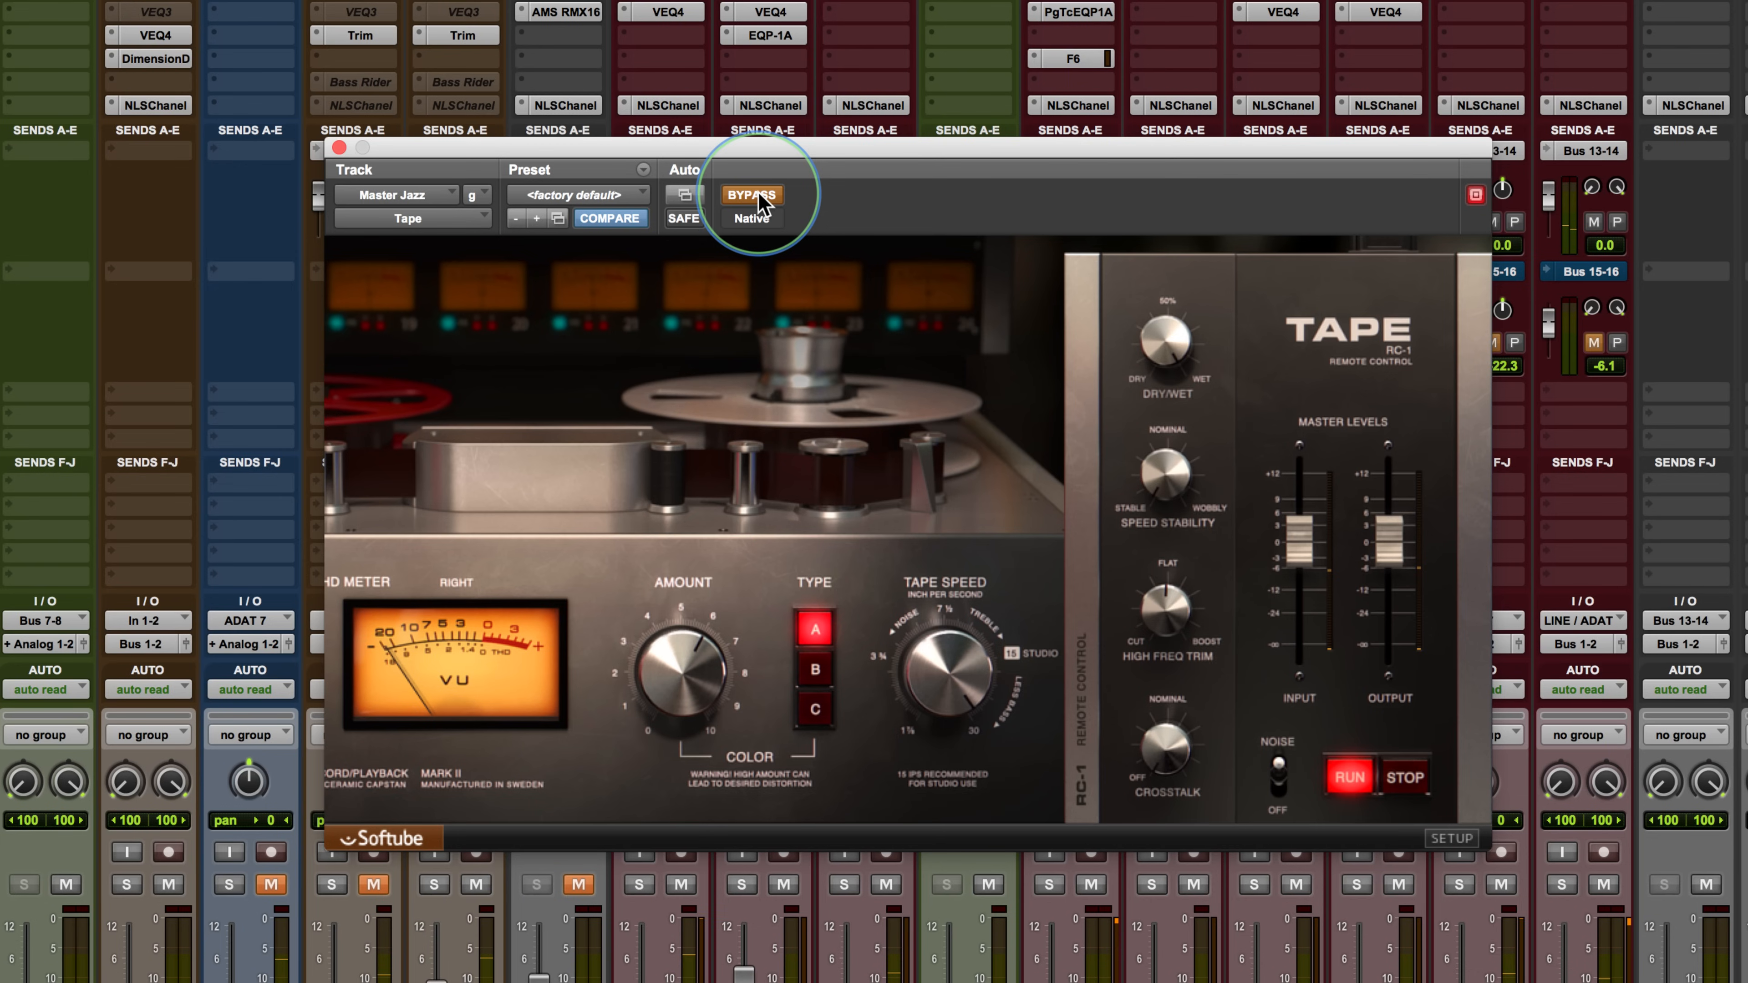
click(758, 195)
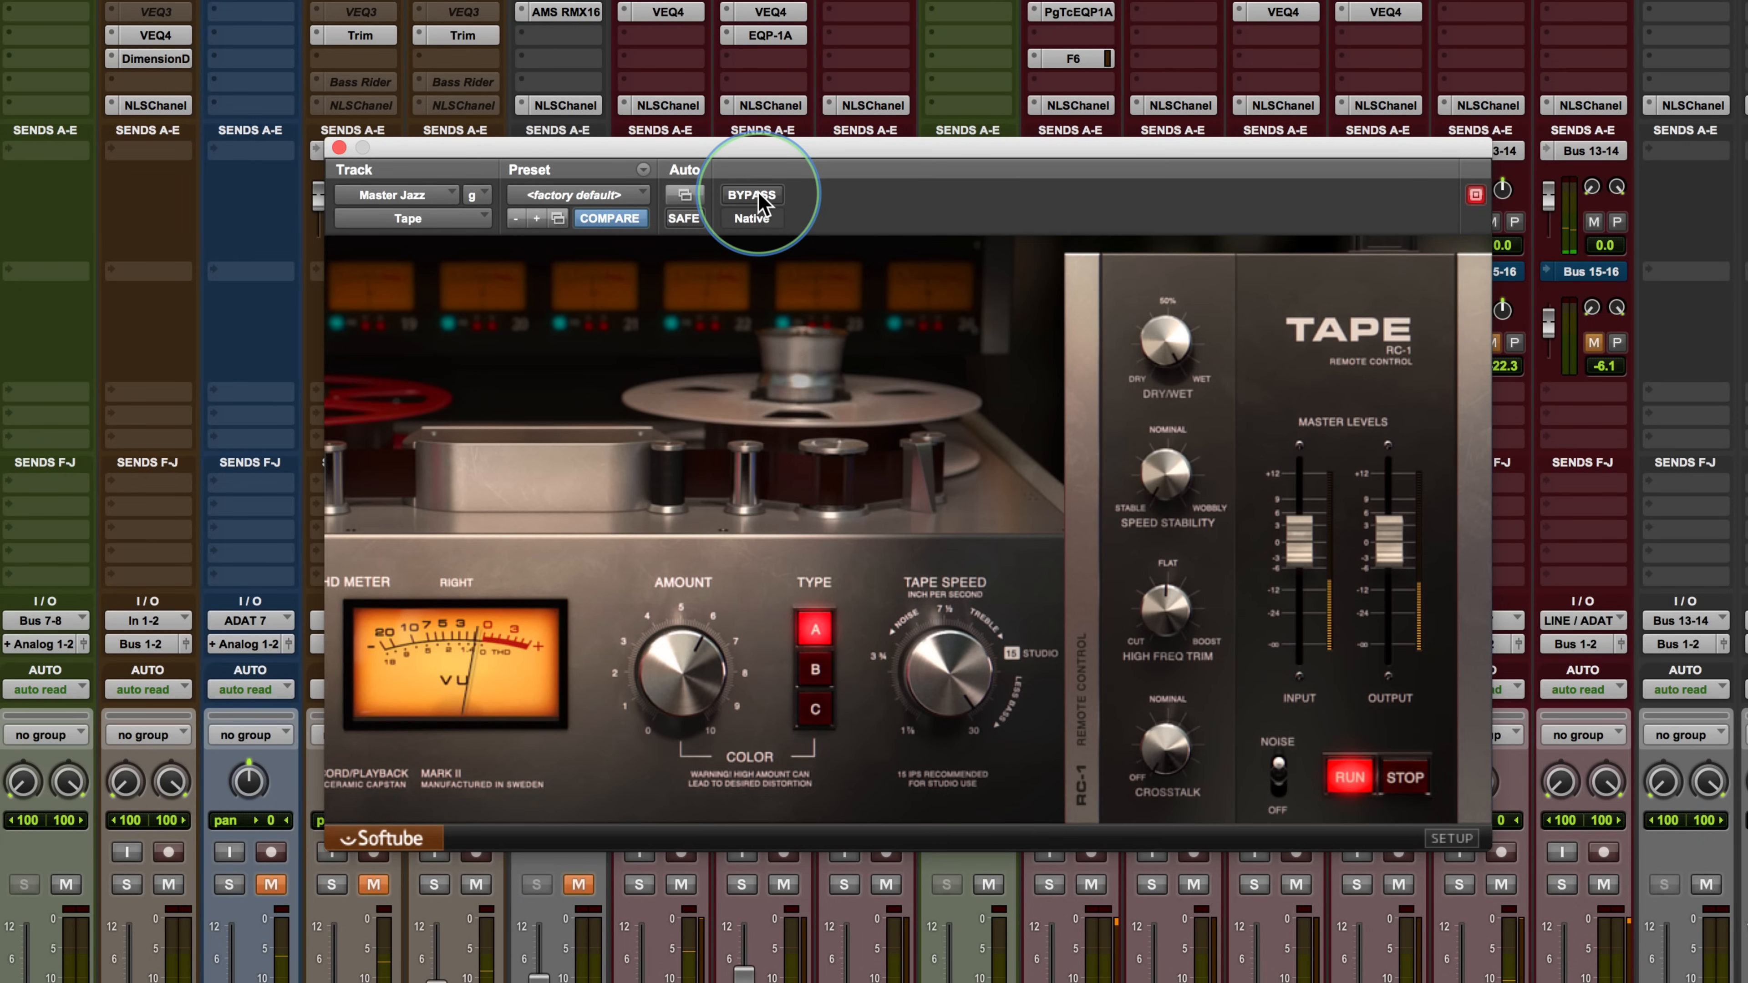
click(758, 195)
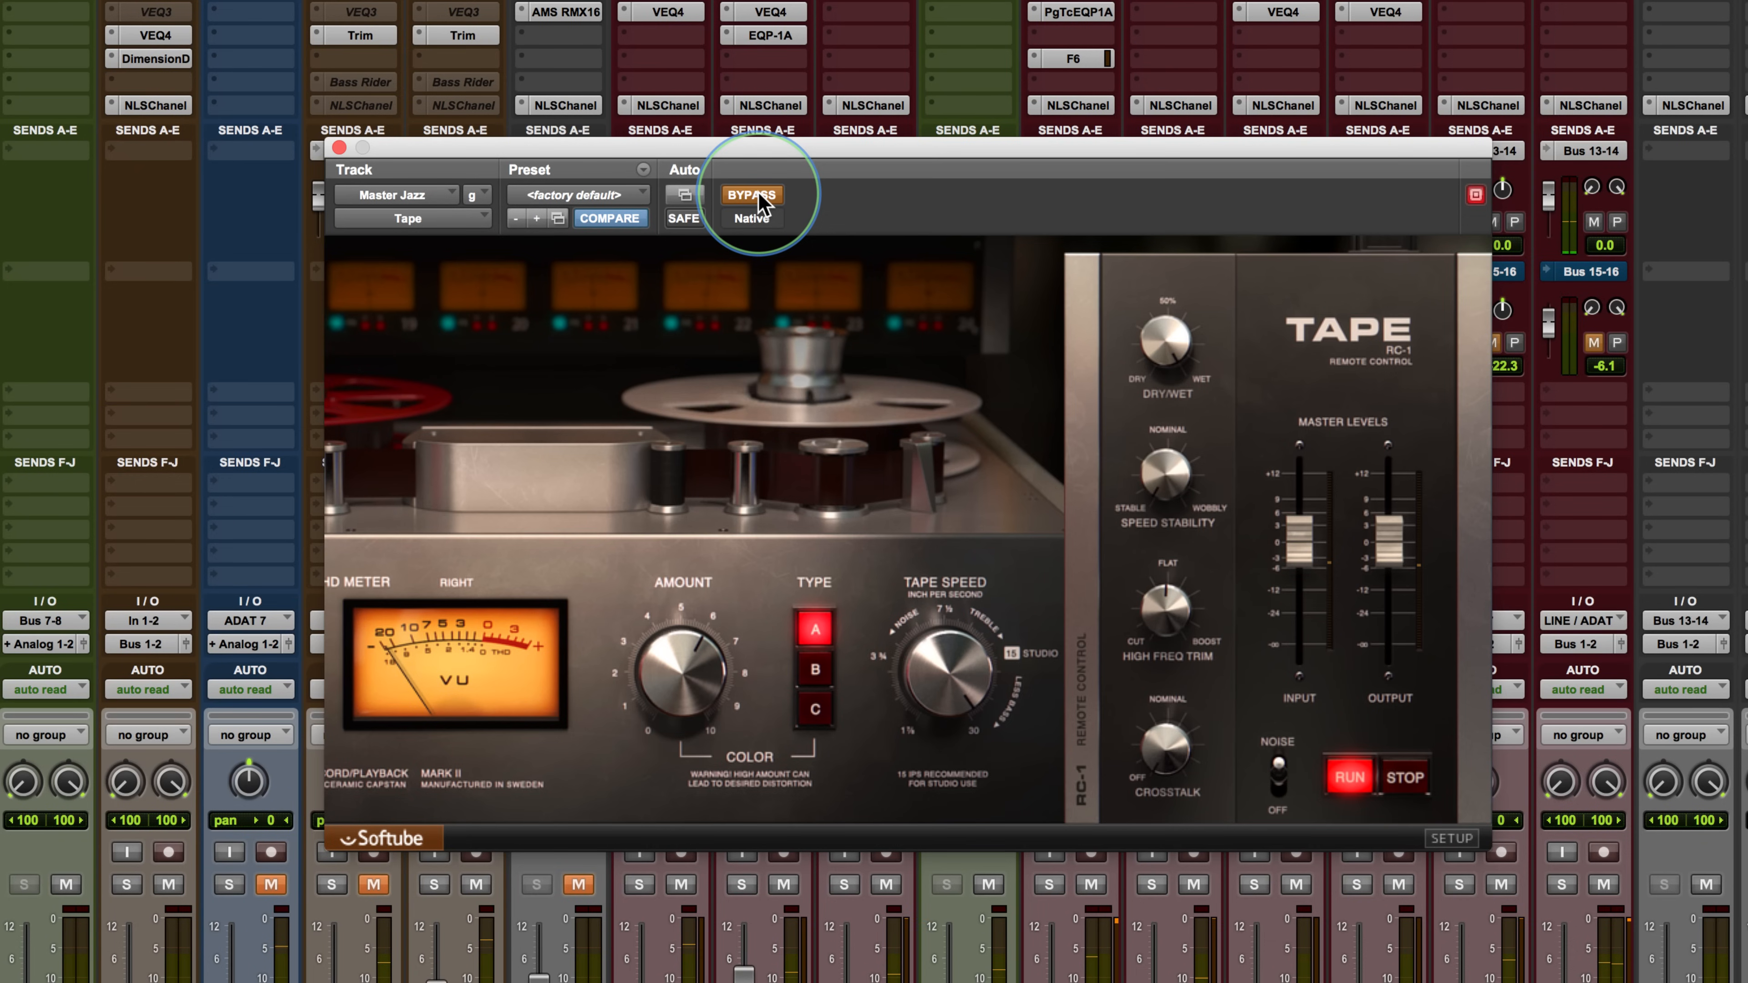
click(751, 195)
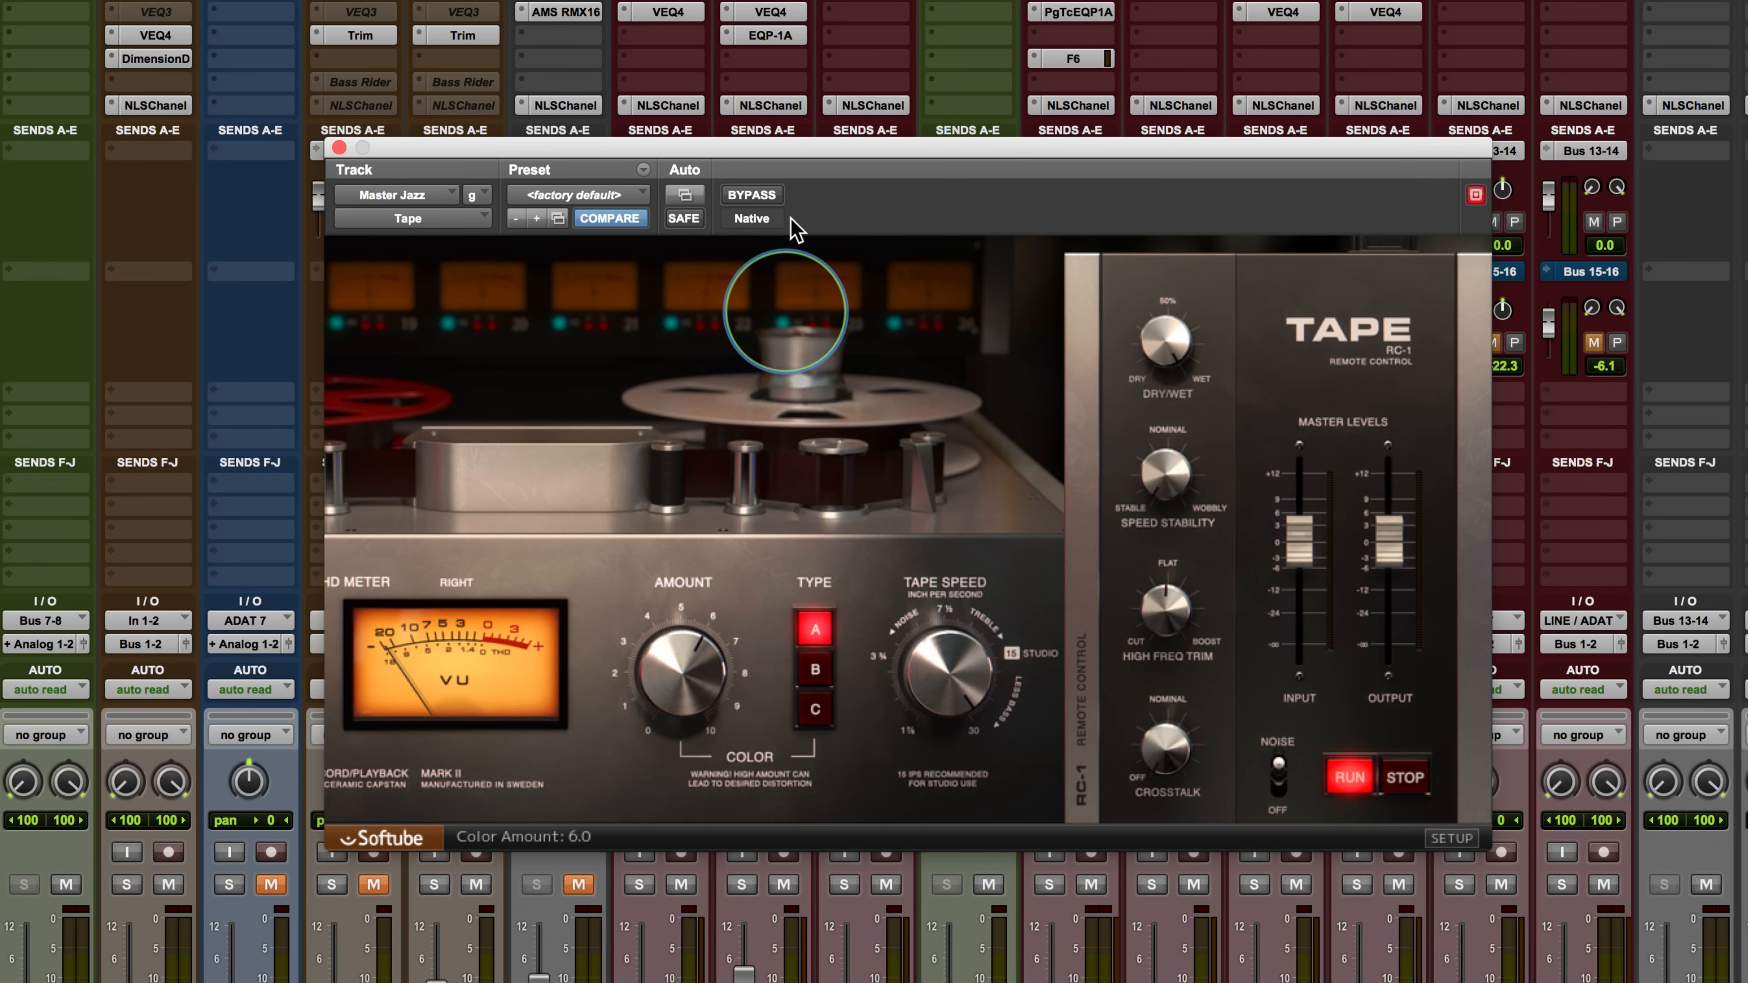
Step: Play the mix again and alternate Tape between bypassed and active, leaving it active
key(space)
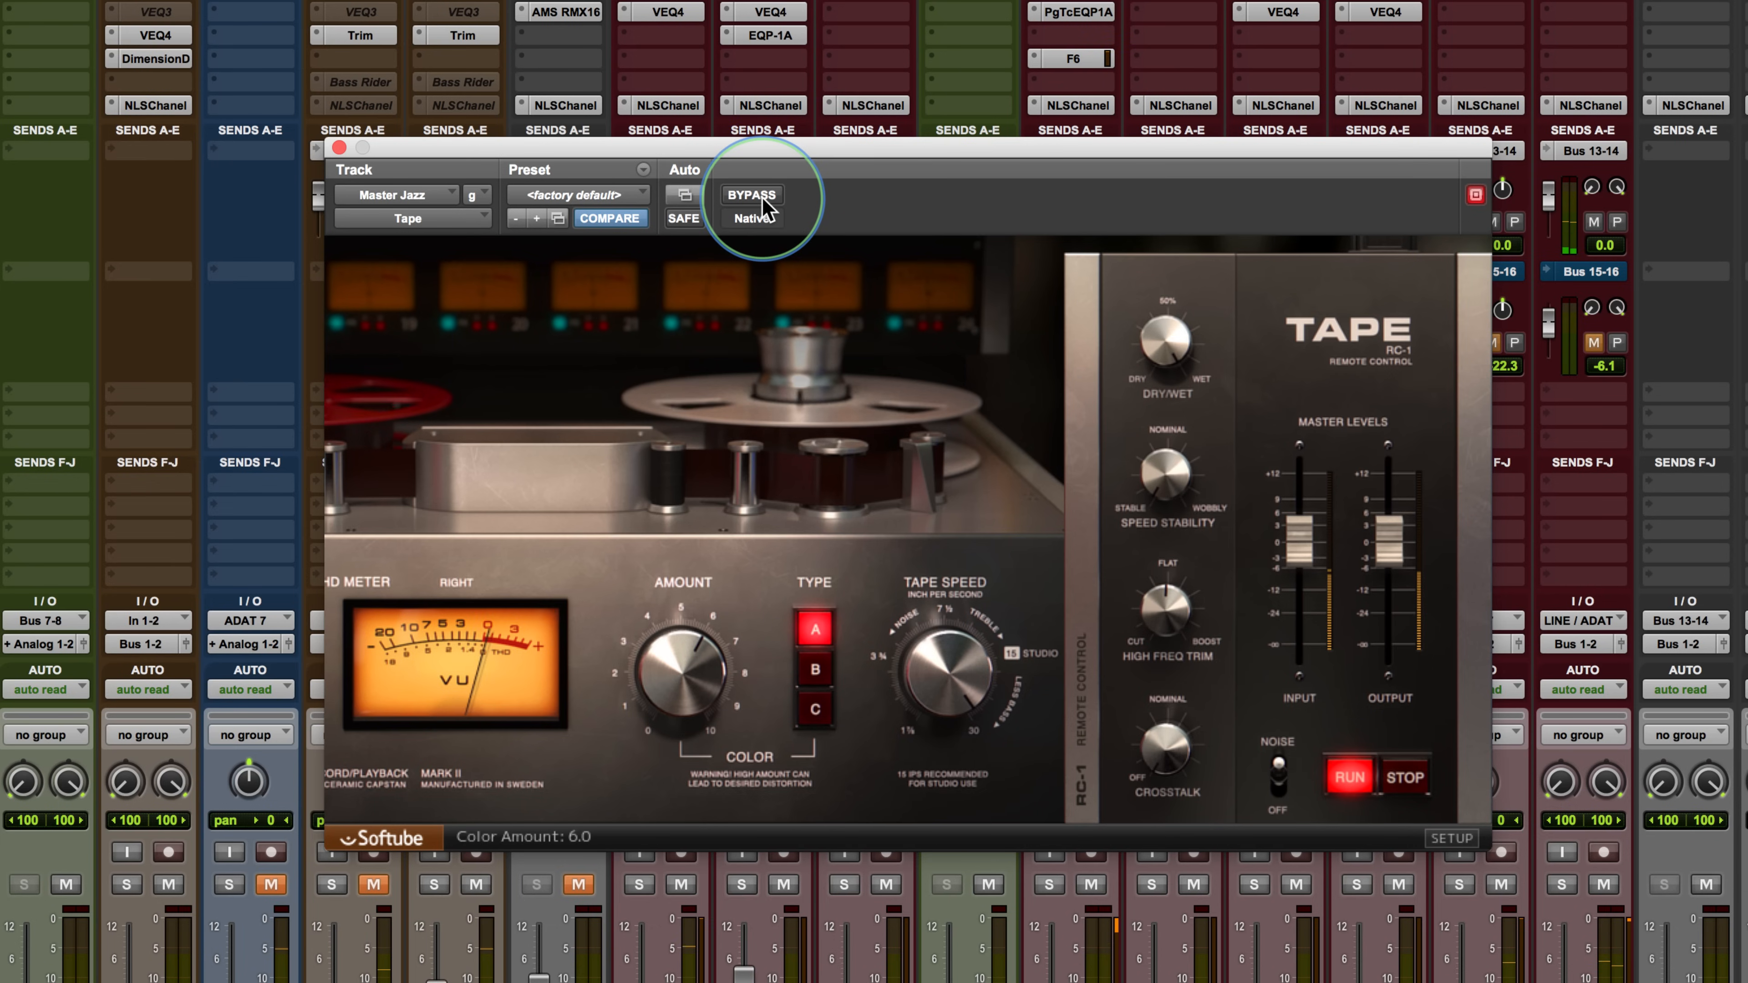
click(751, 195)
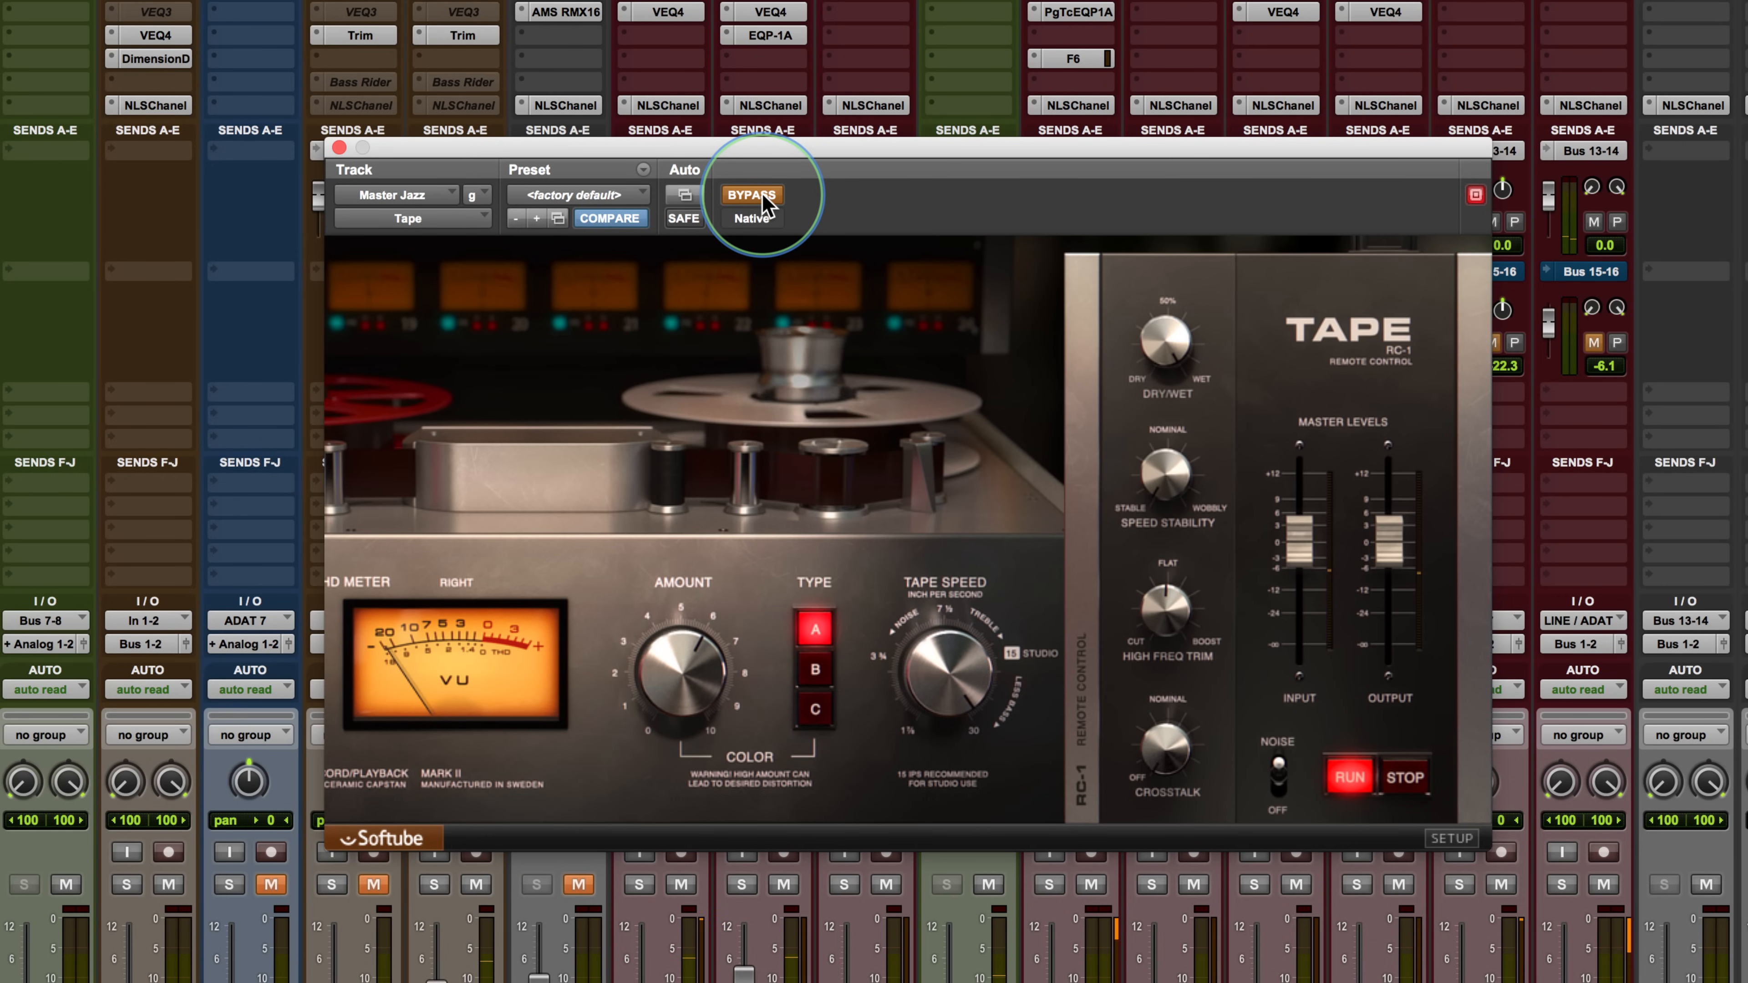
click(752, 195)
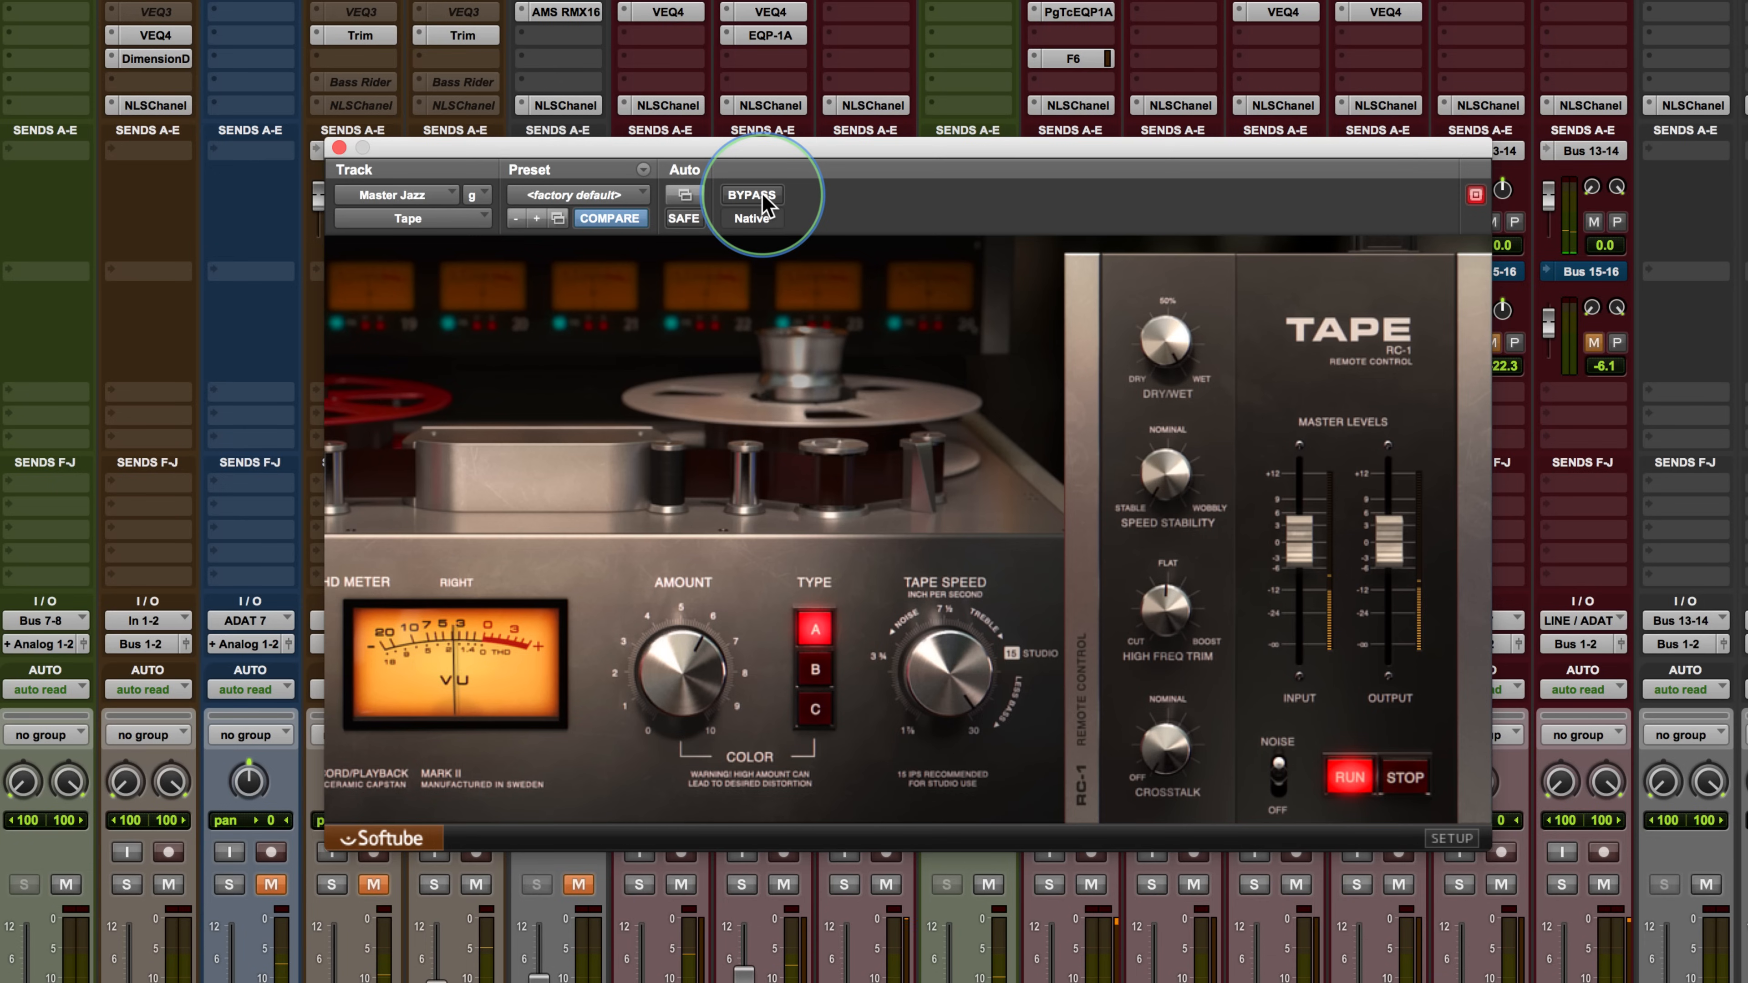
click(762, 197)
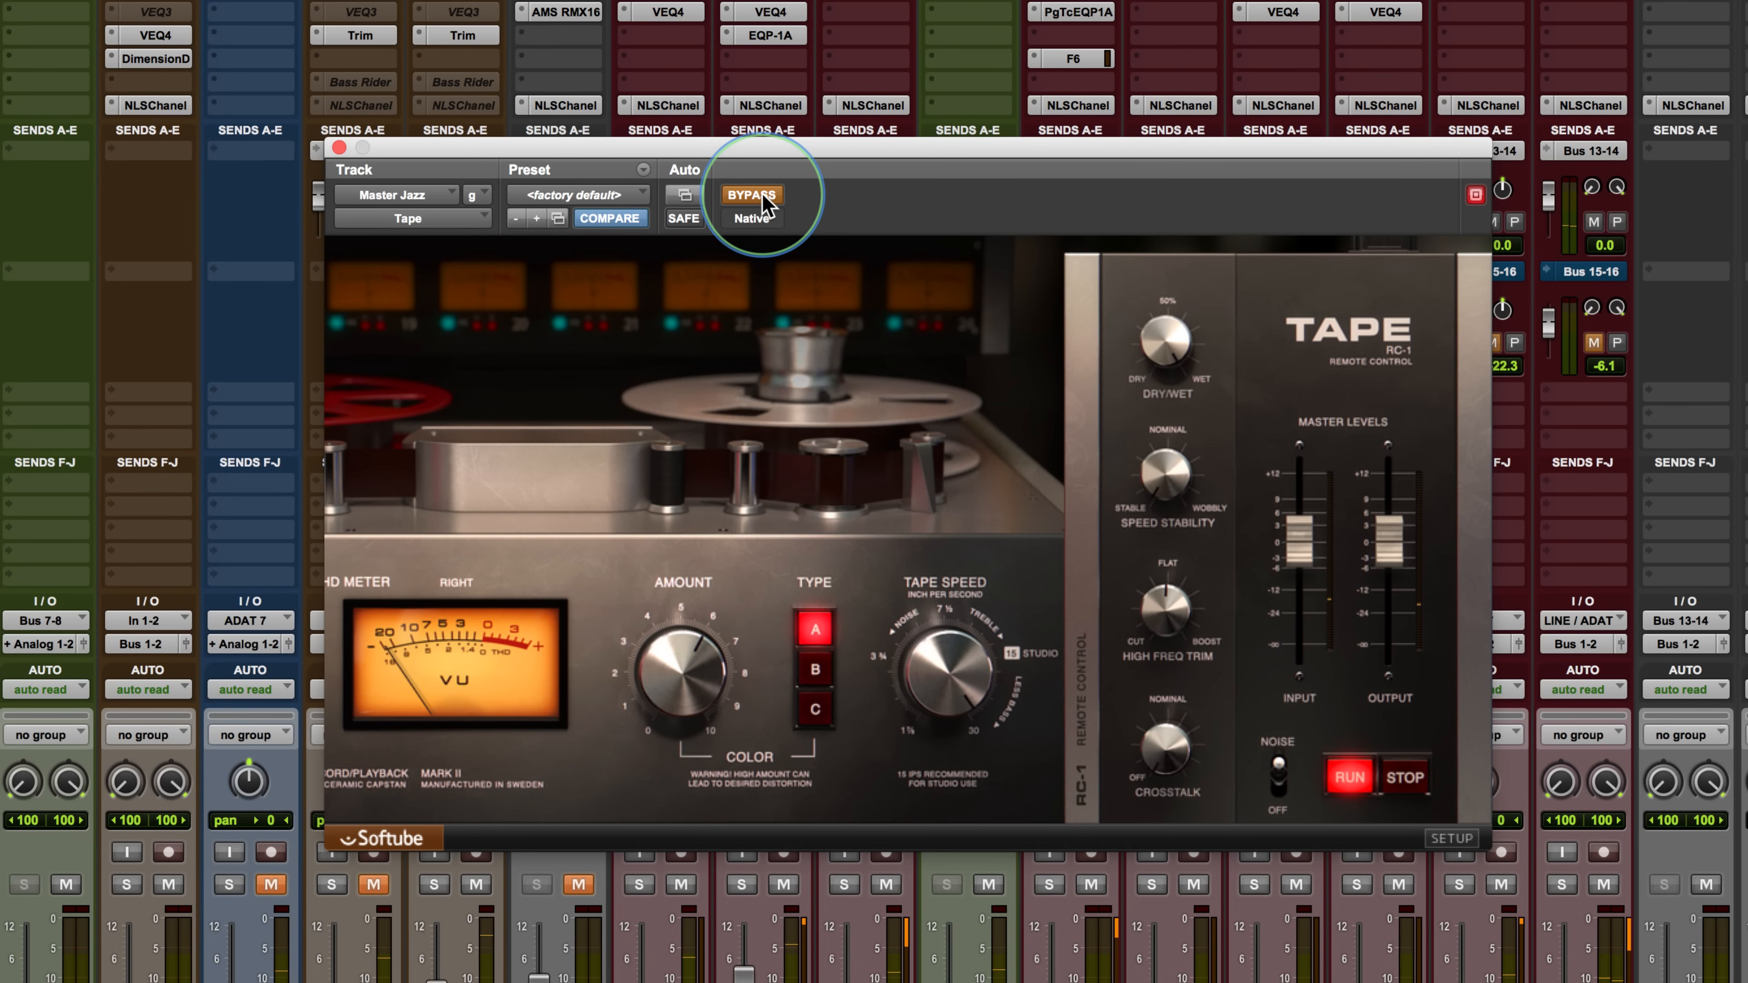
click(762, 195)
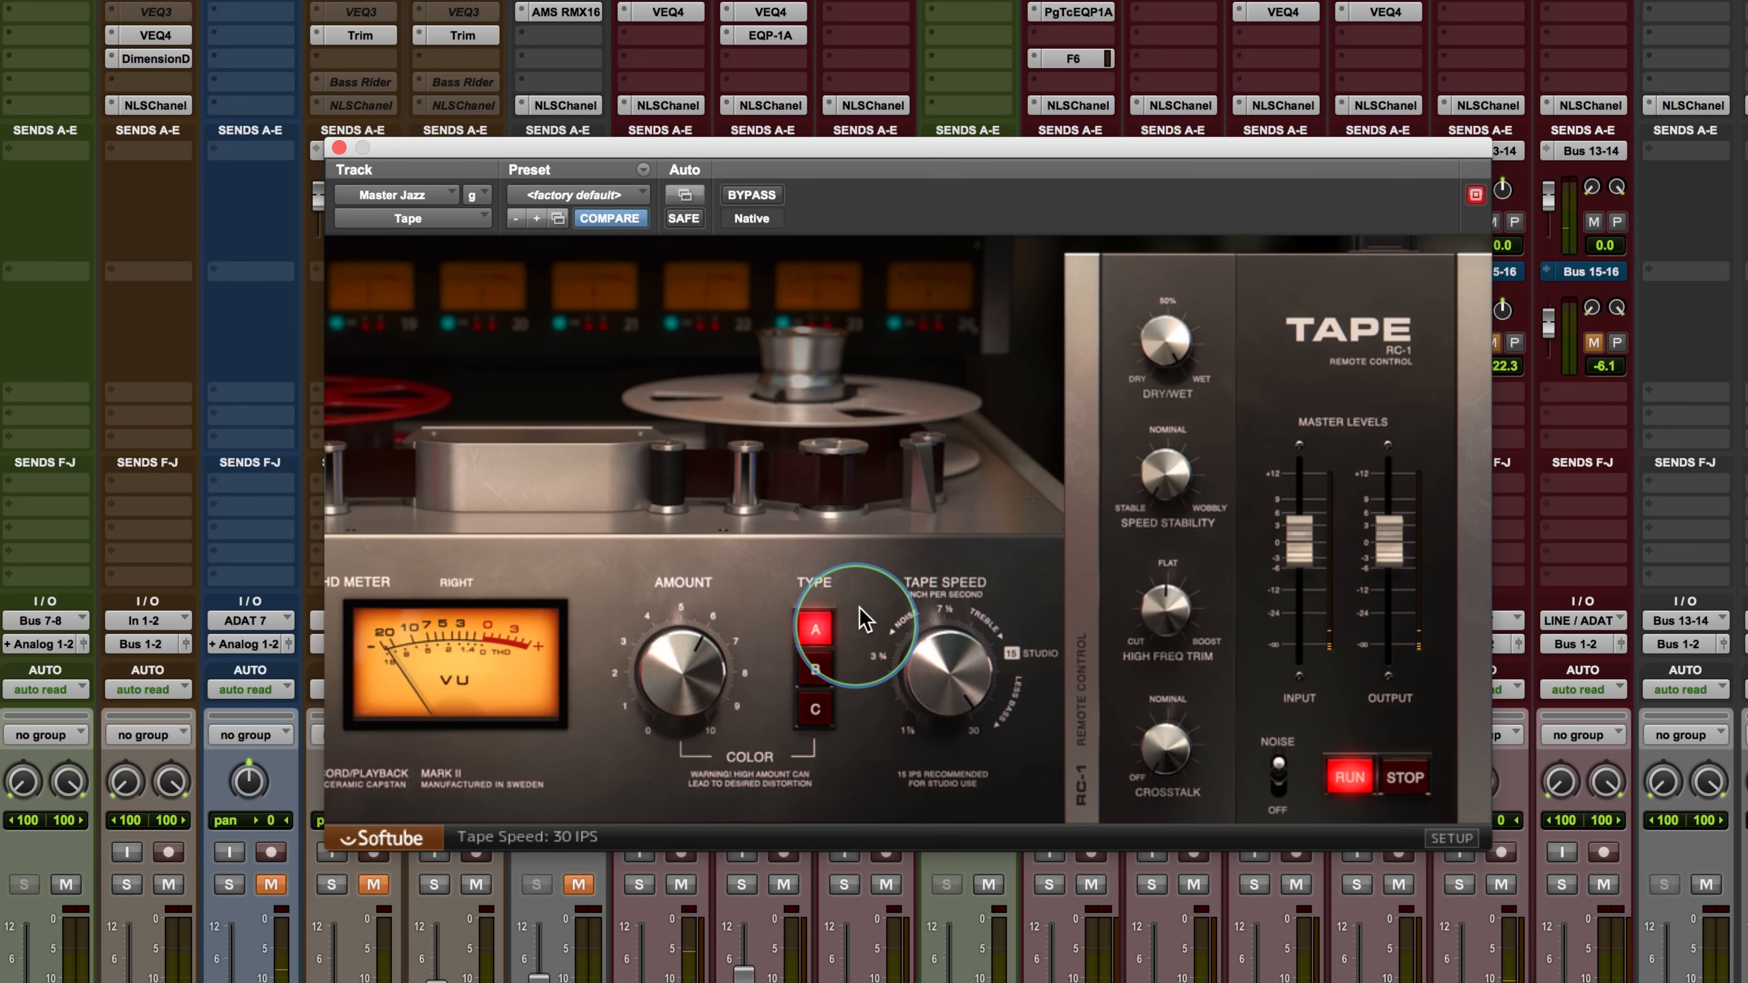
Step: Audition color types B and C against type A on the mix, ending on type A
click(813, 672)
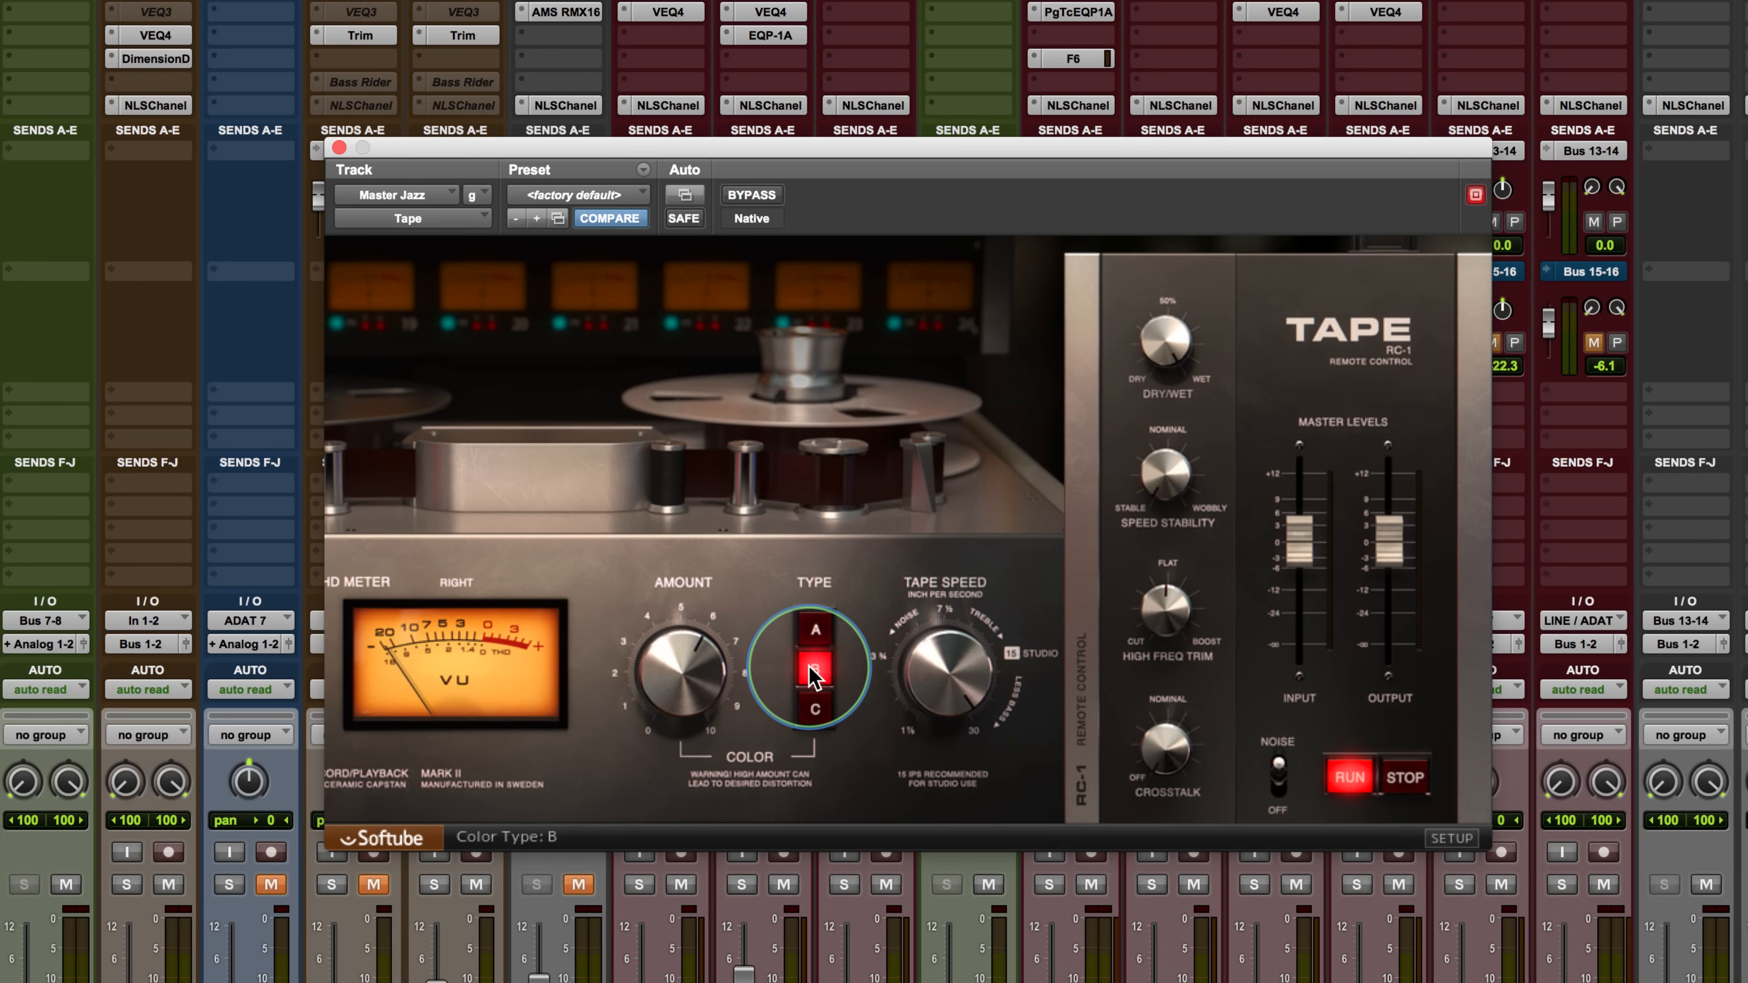
click(815, 710)
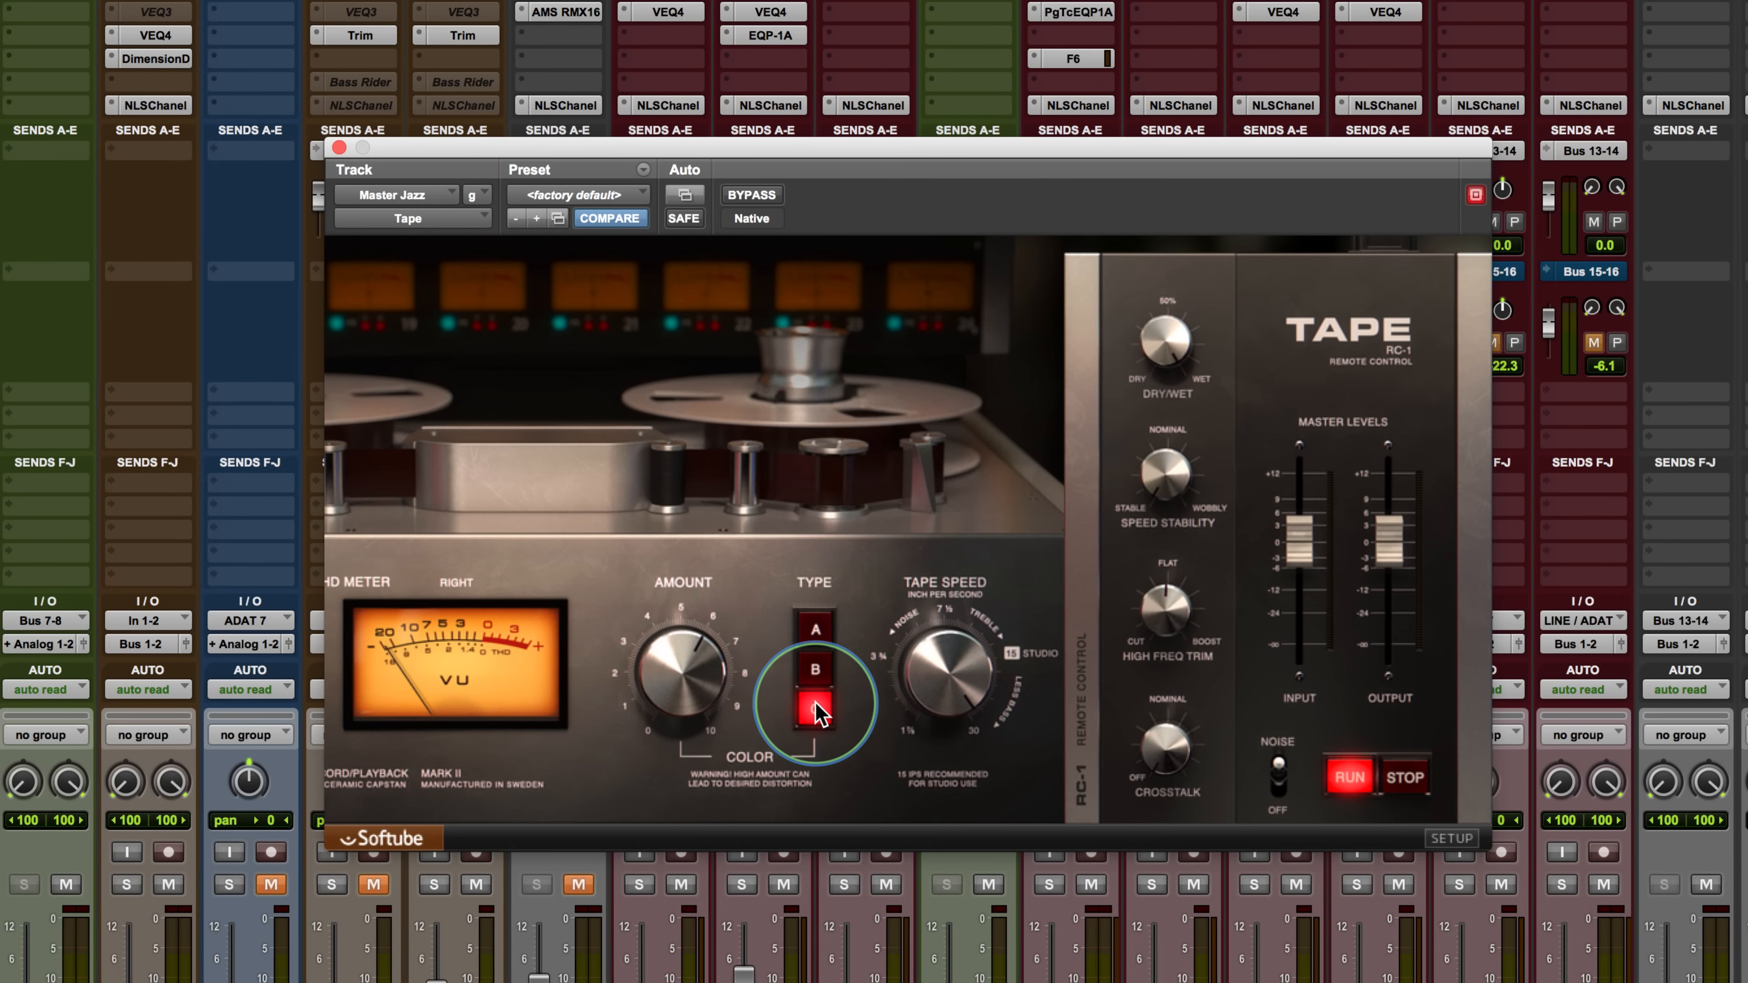
click(822, 636)
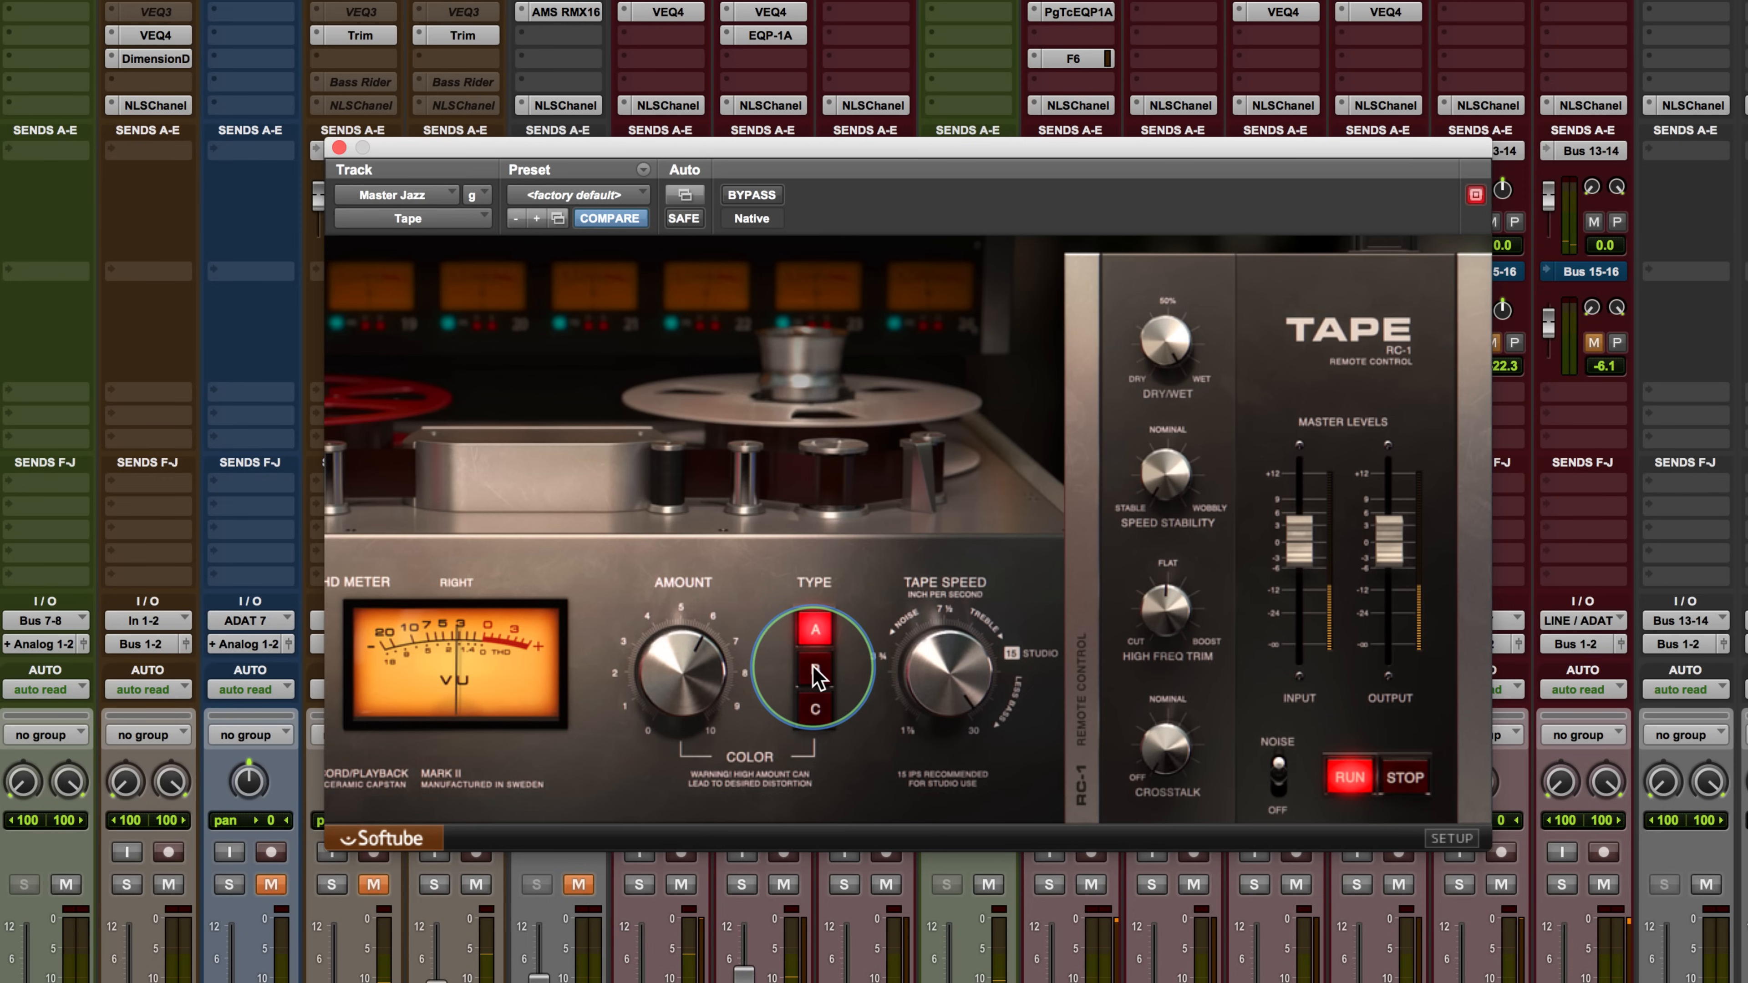
click(816, 671)
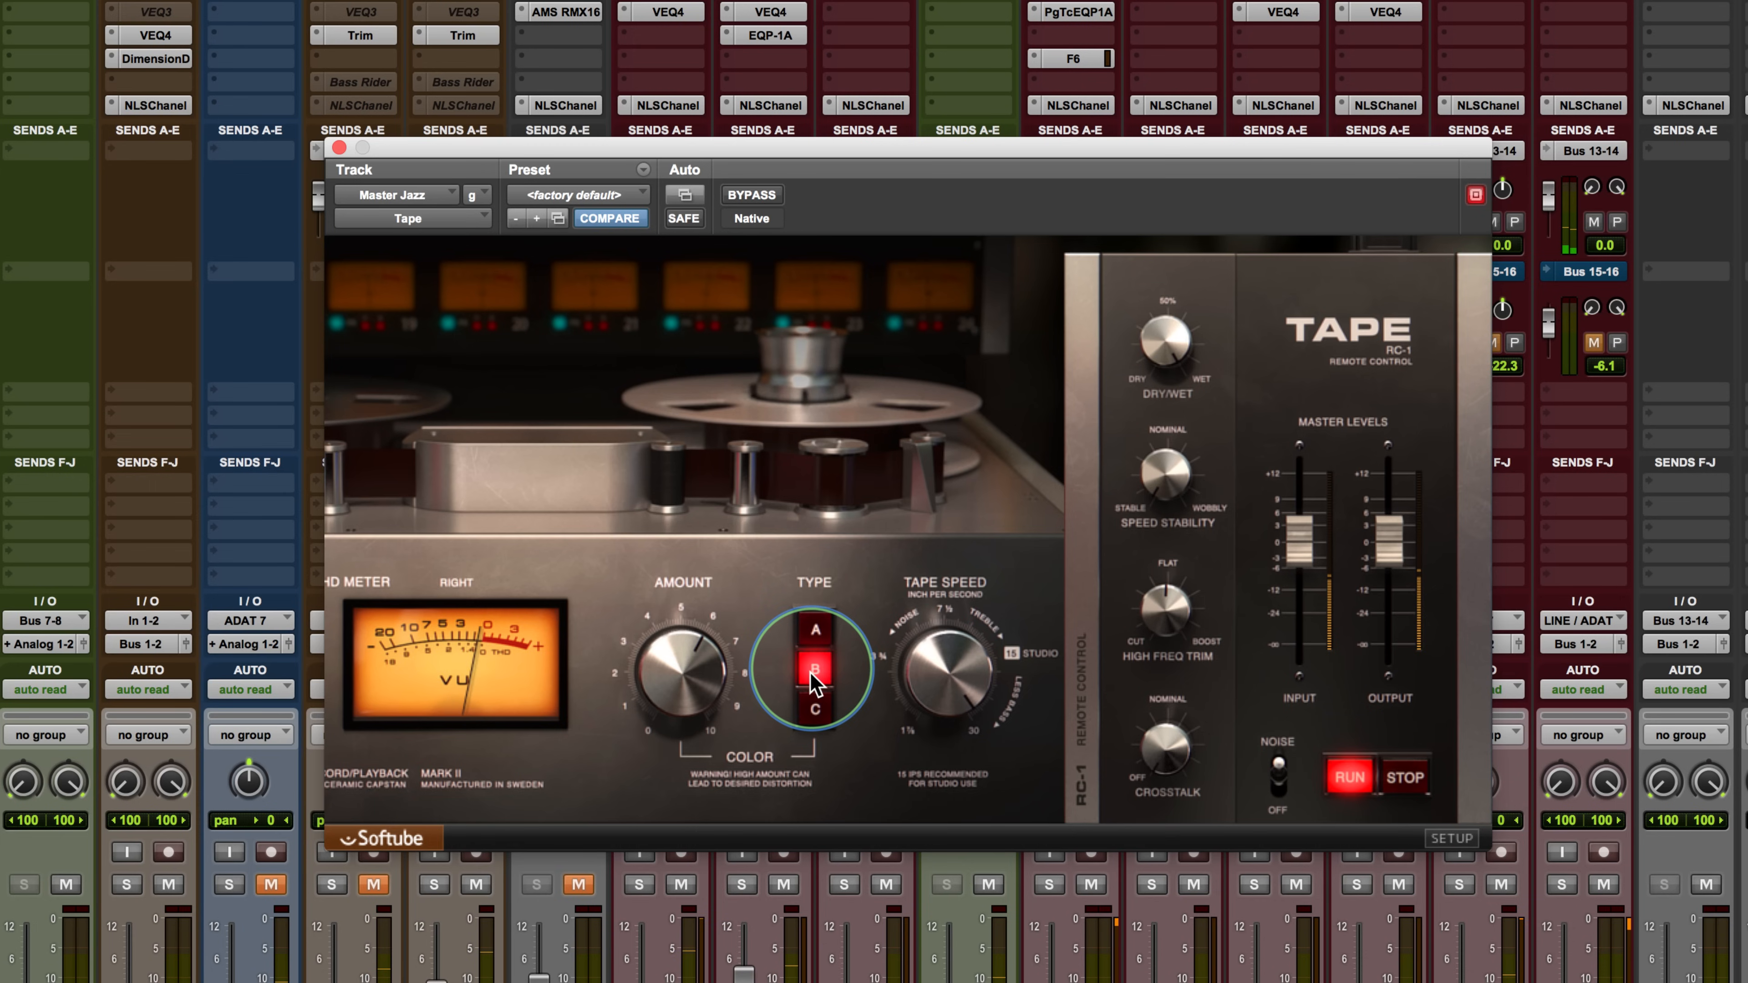
click(815, 710)
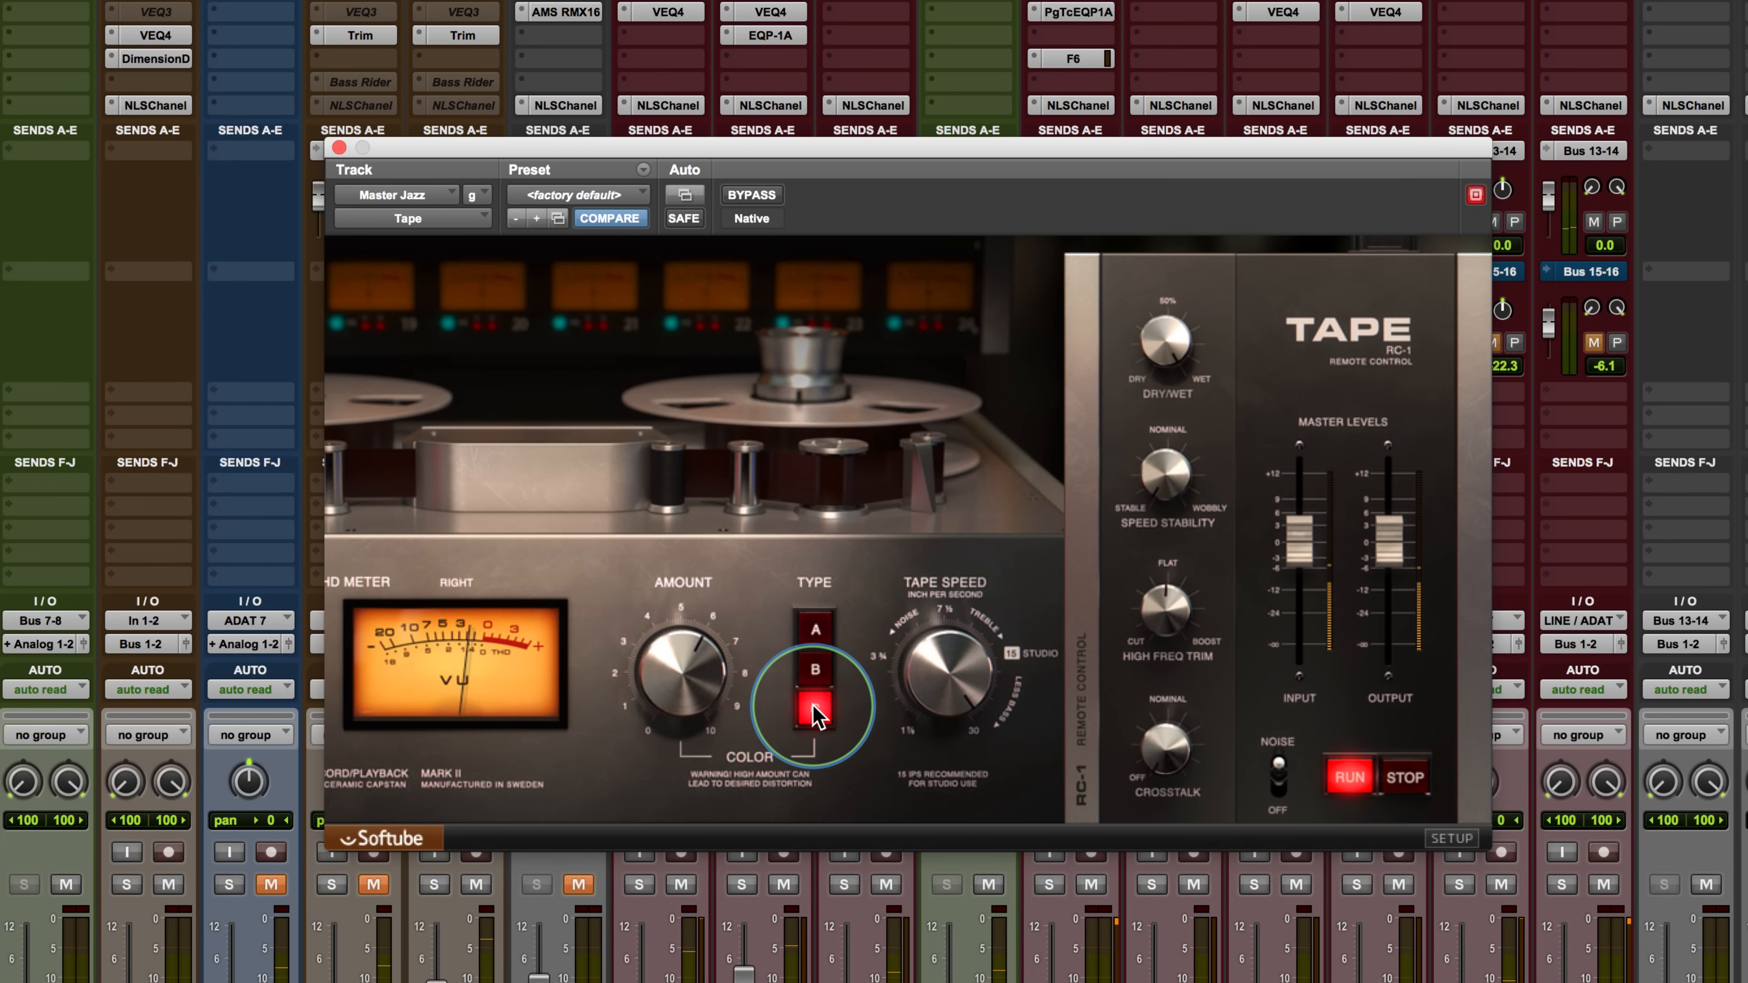
click(814, 634)
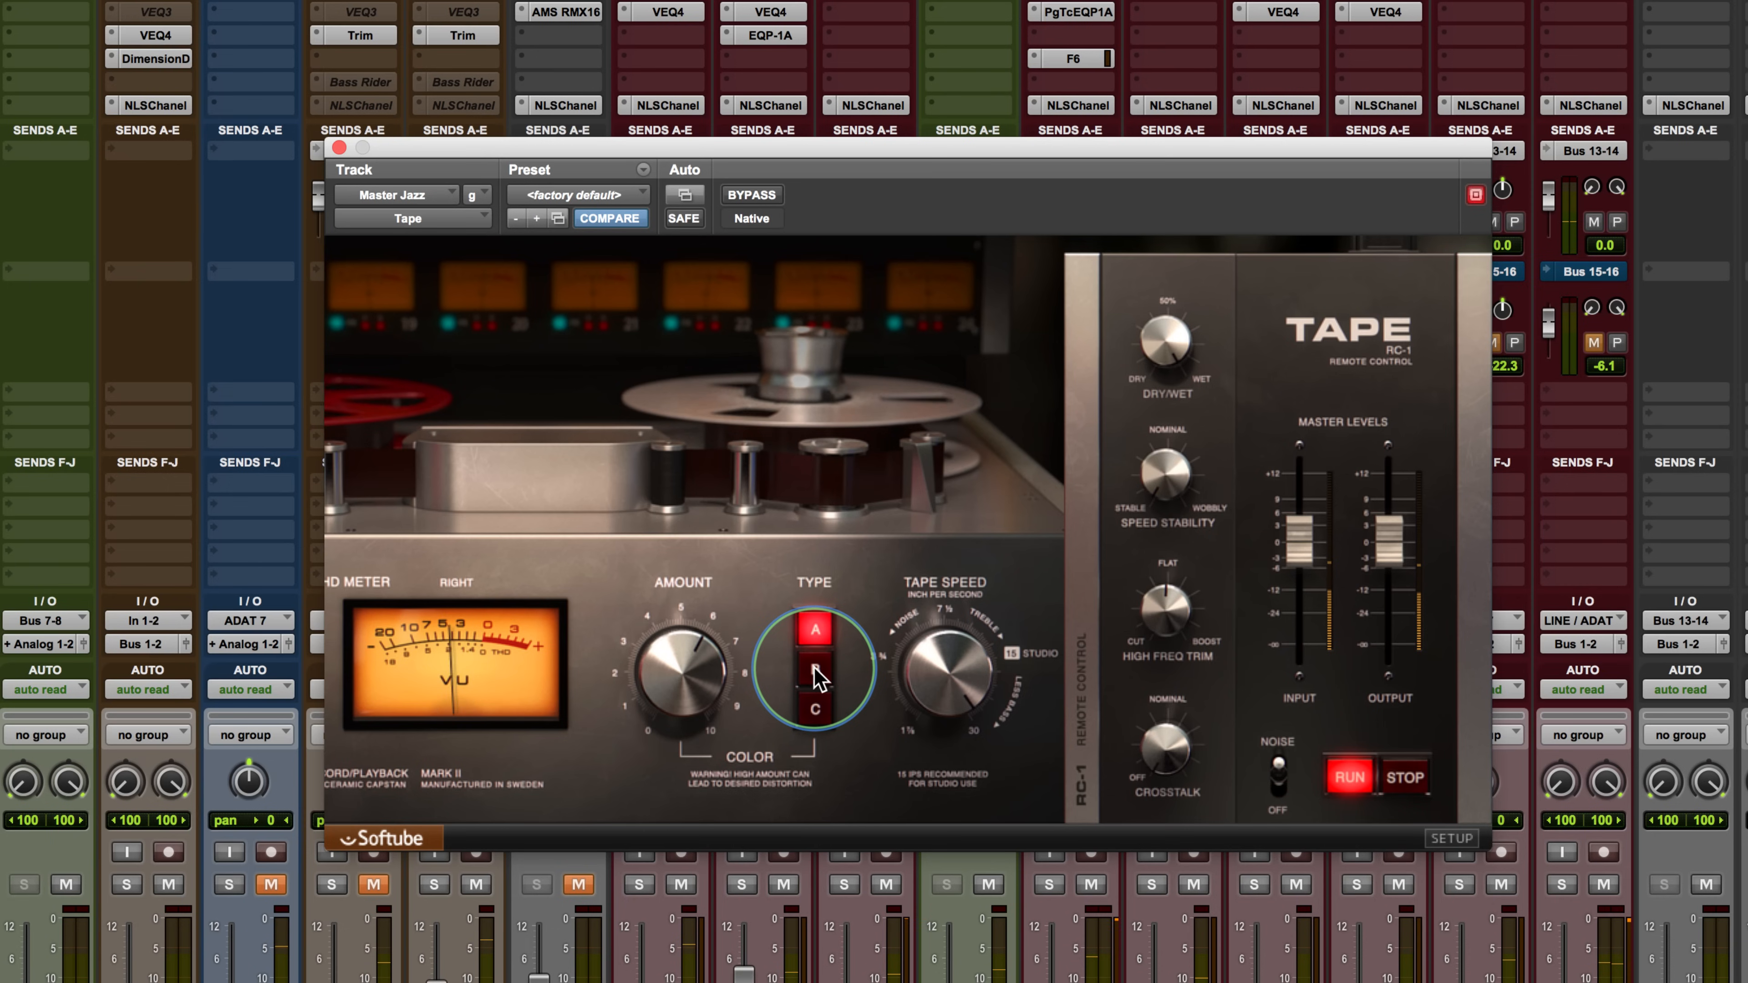
Step: Compare color types A, B and C on the mix, ending on type B
click(817, 671)
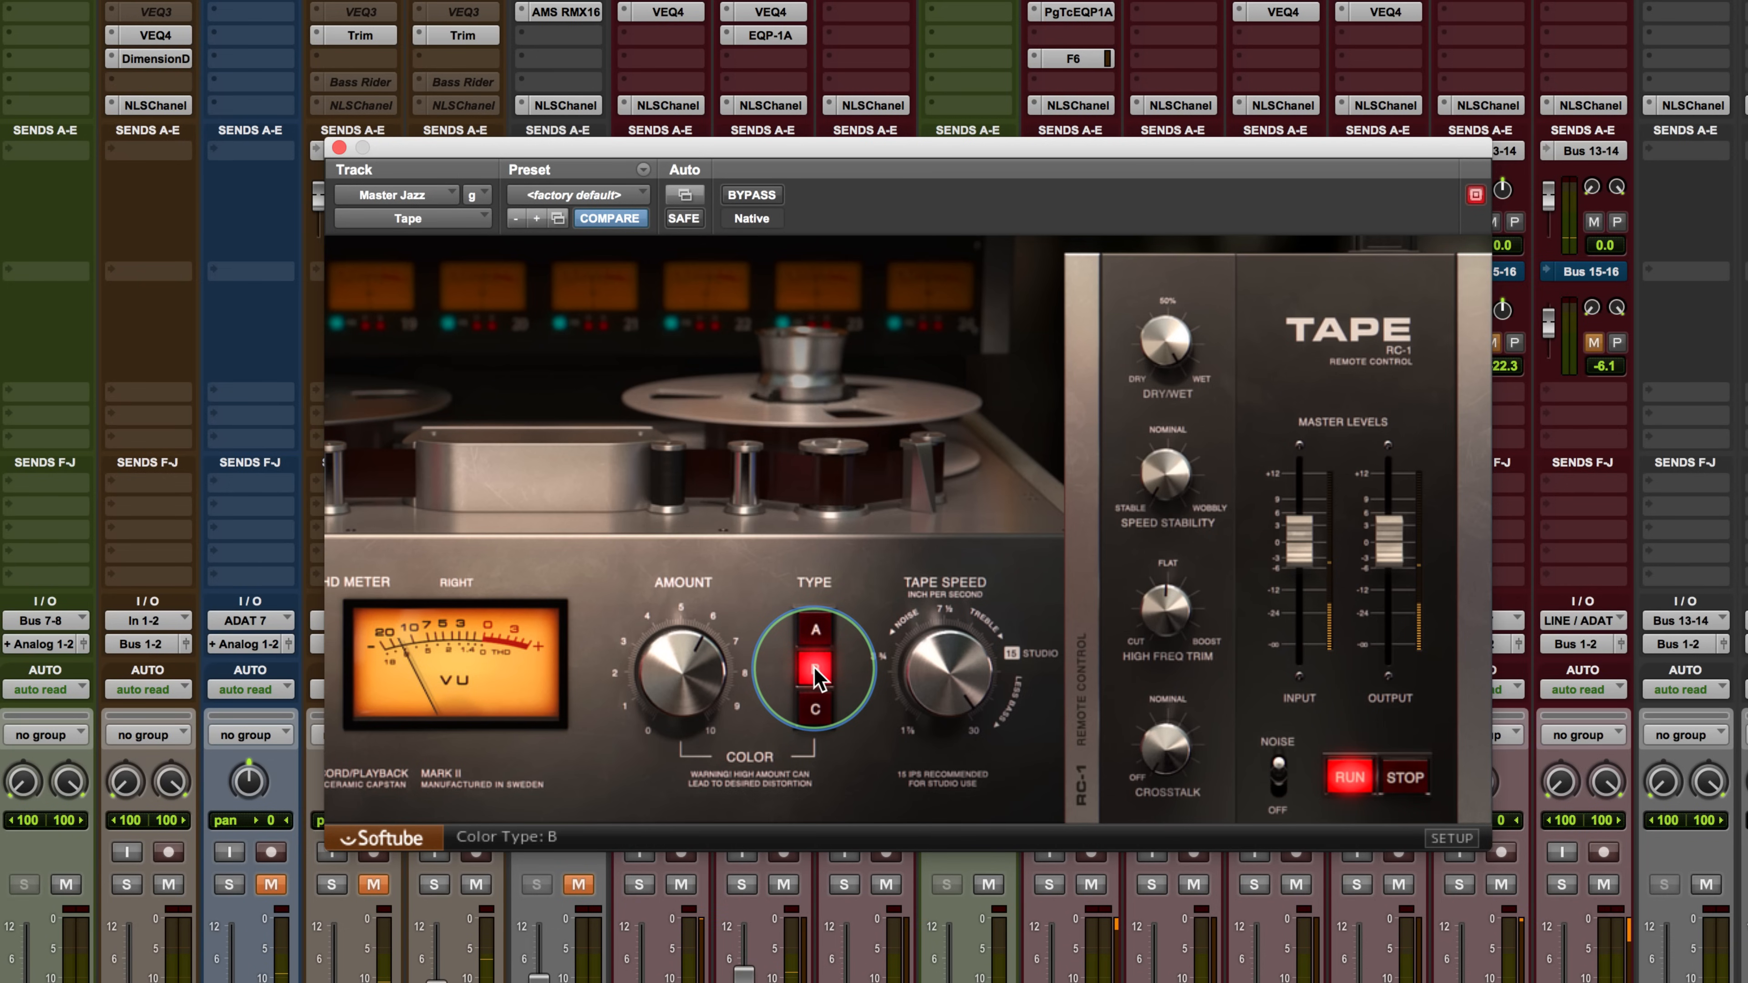
click(814, 713)
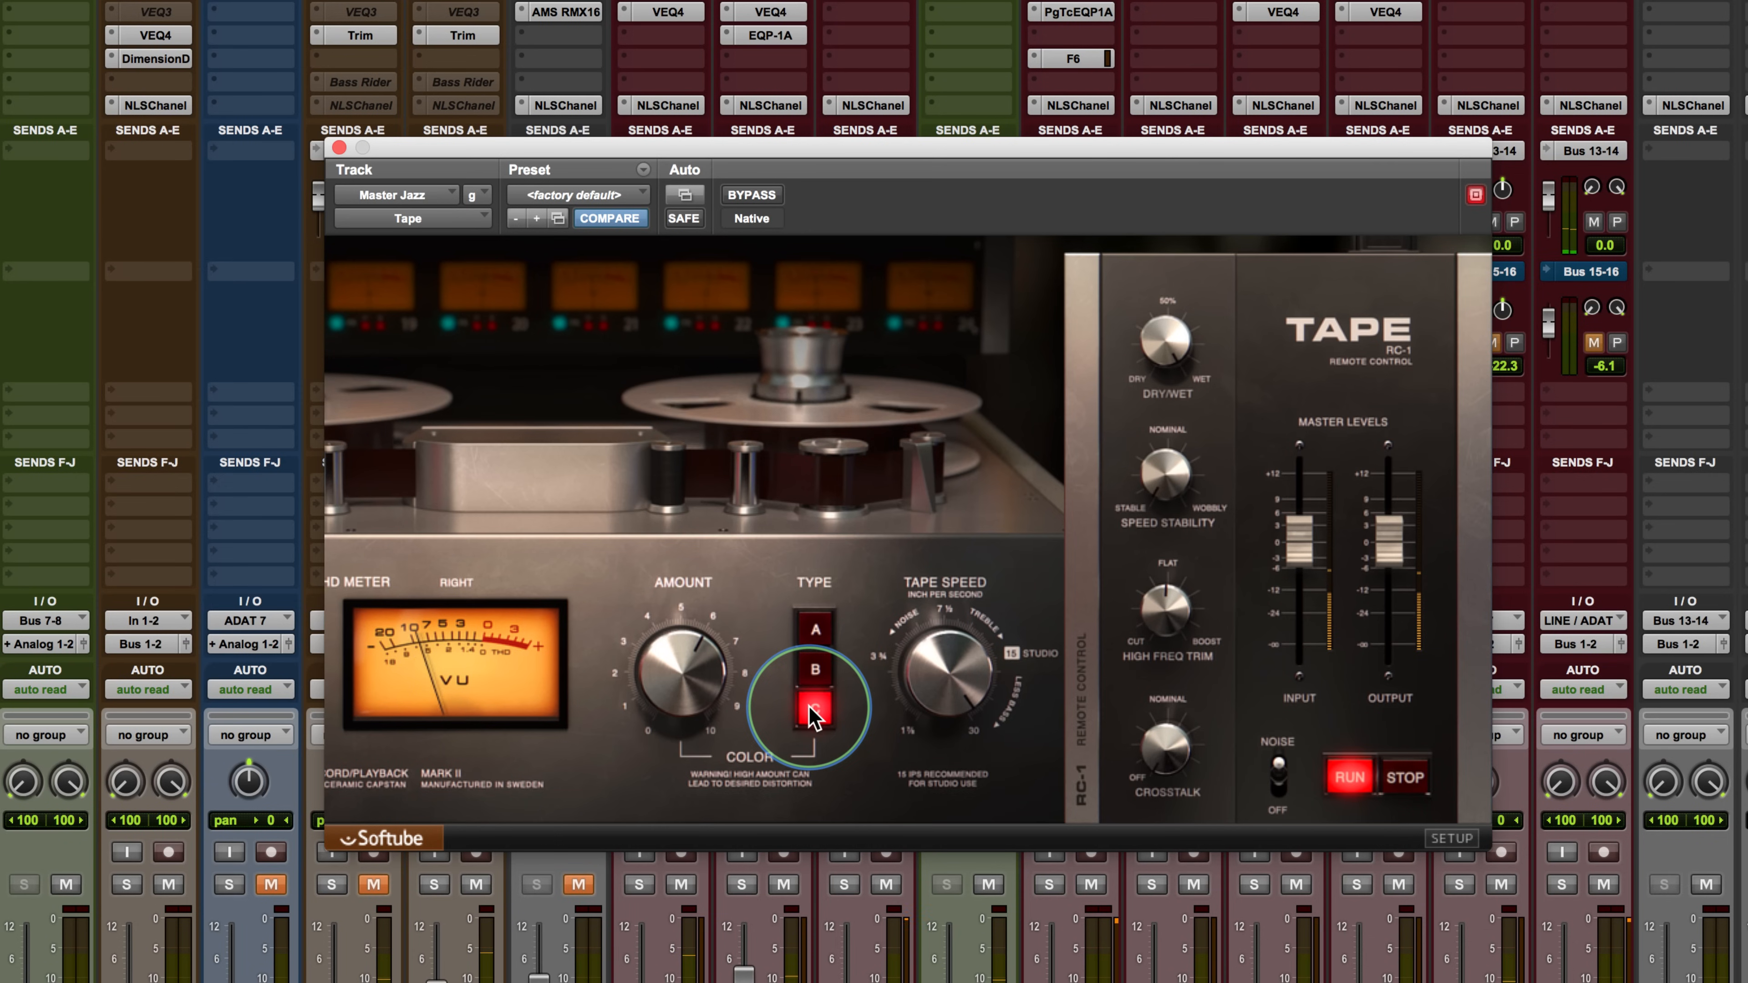
click(817, 669)
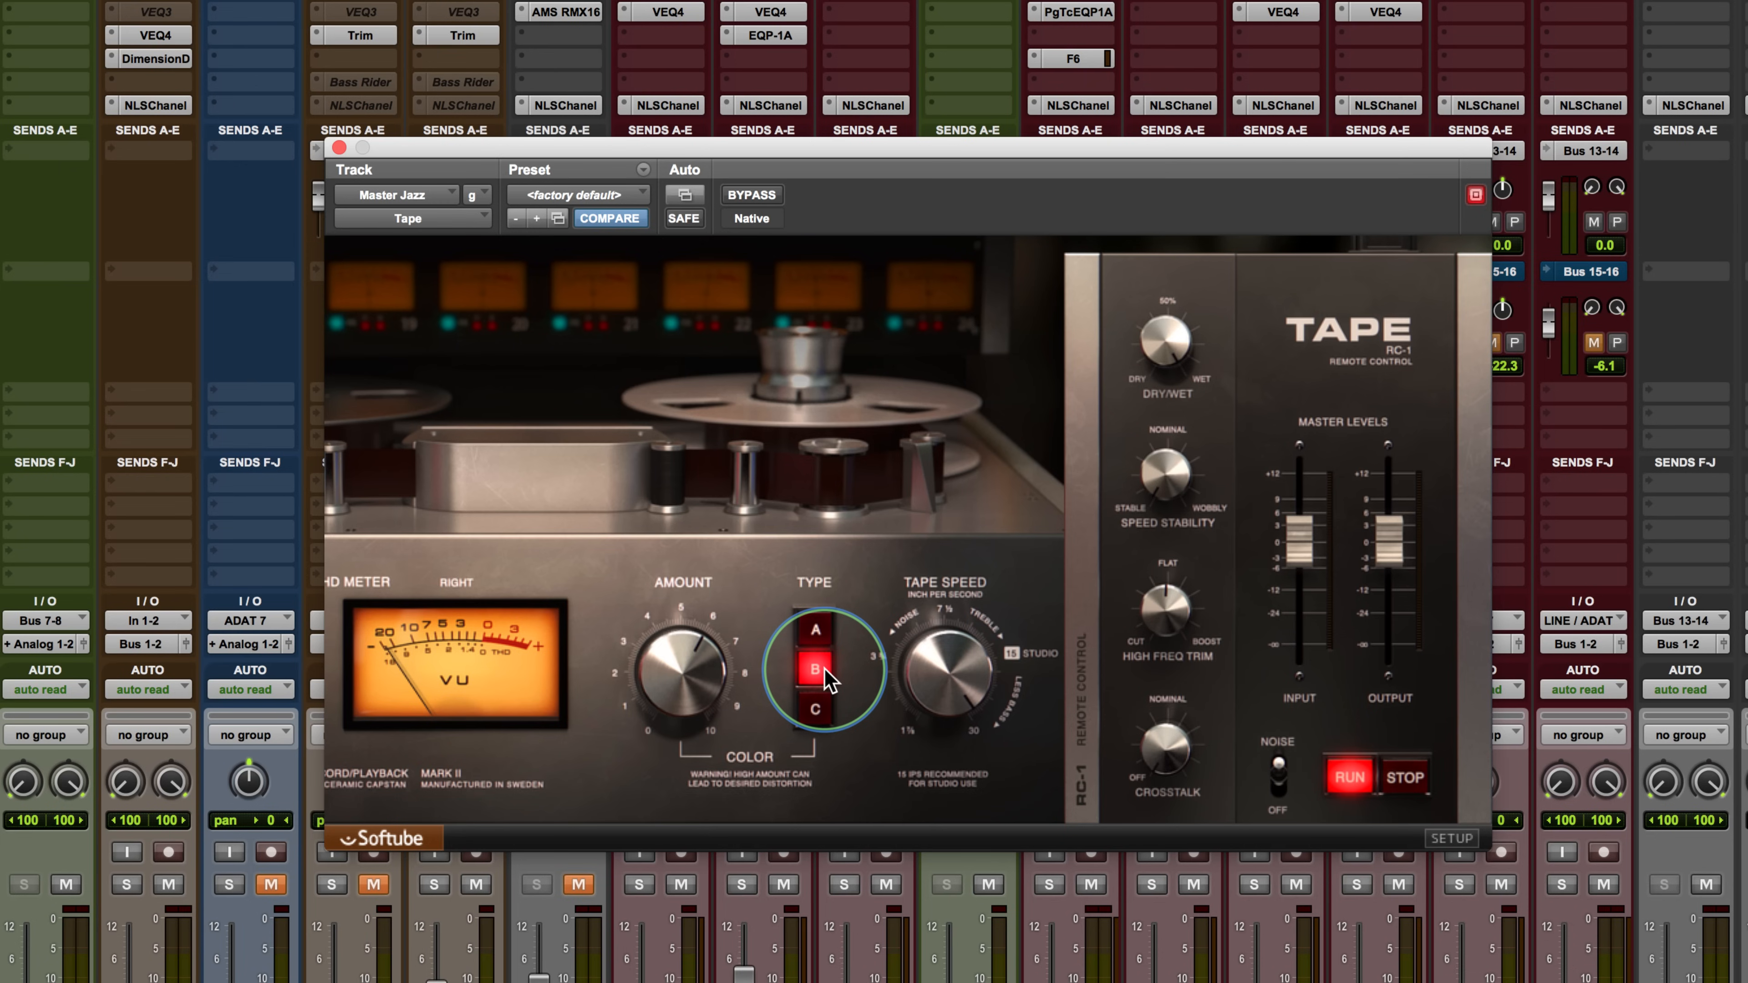
click(816, 709)
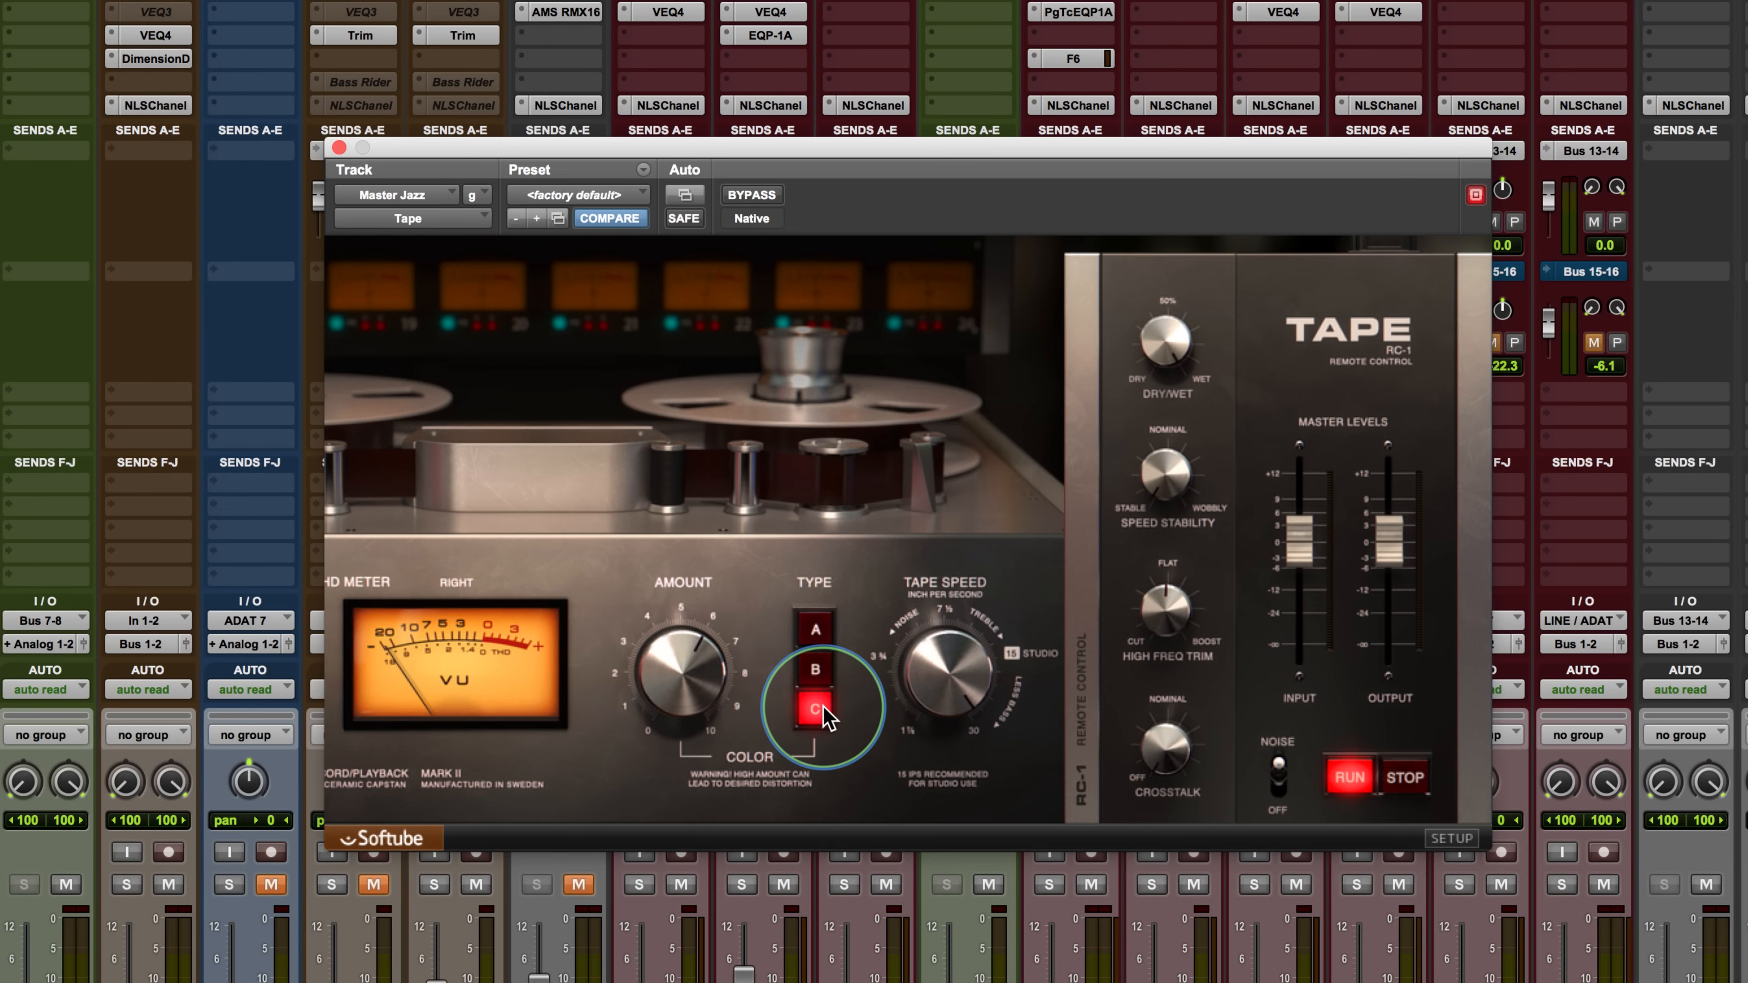
click(817, 632)
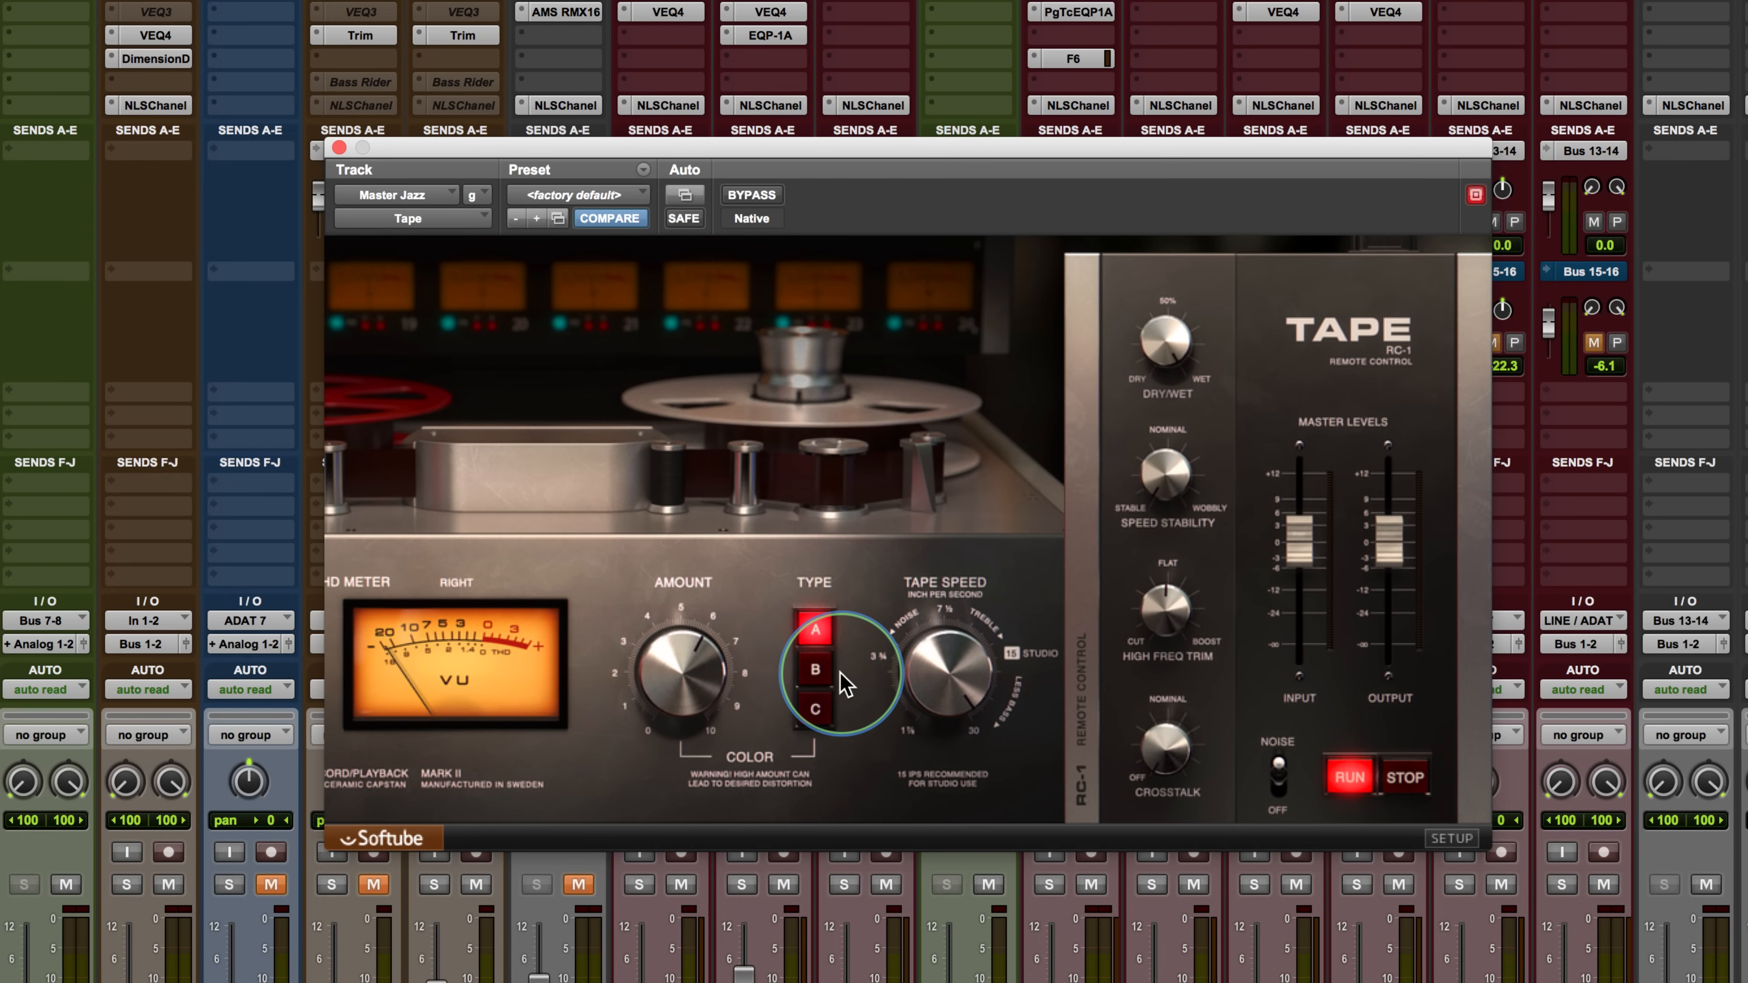
click(818, 675)
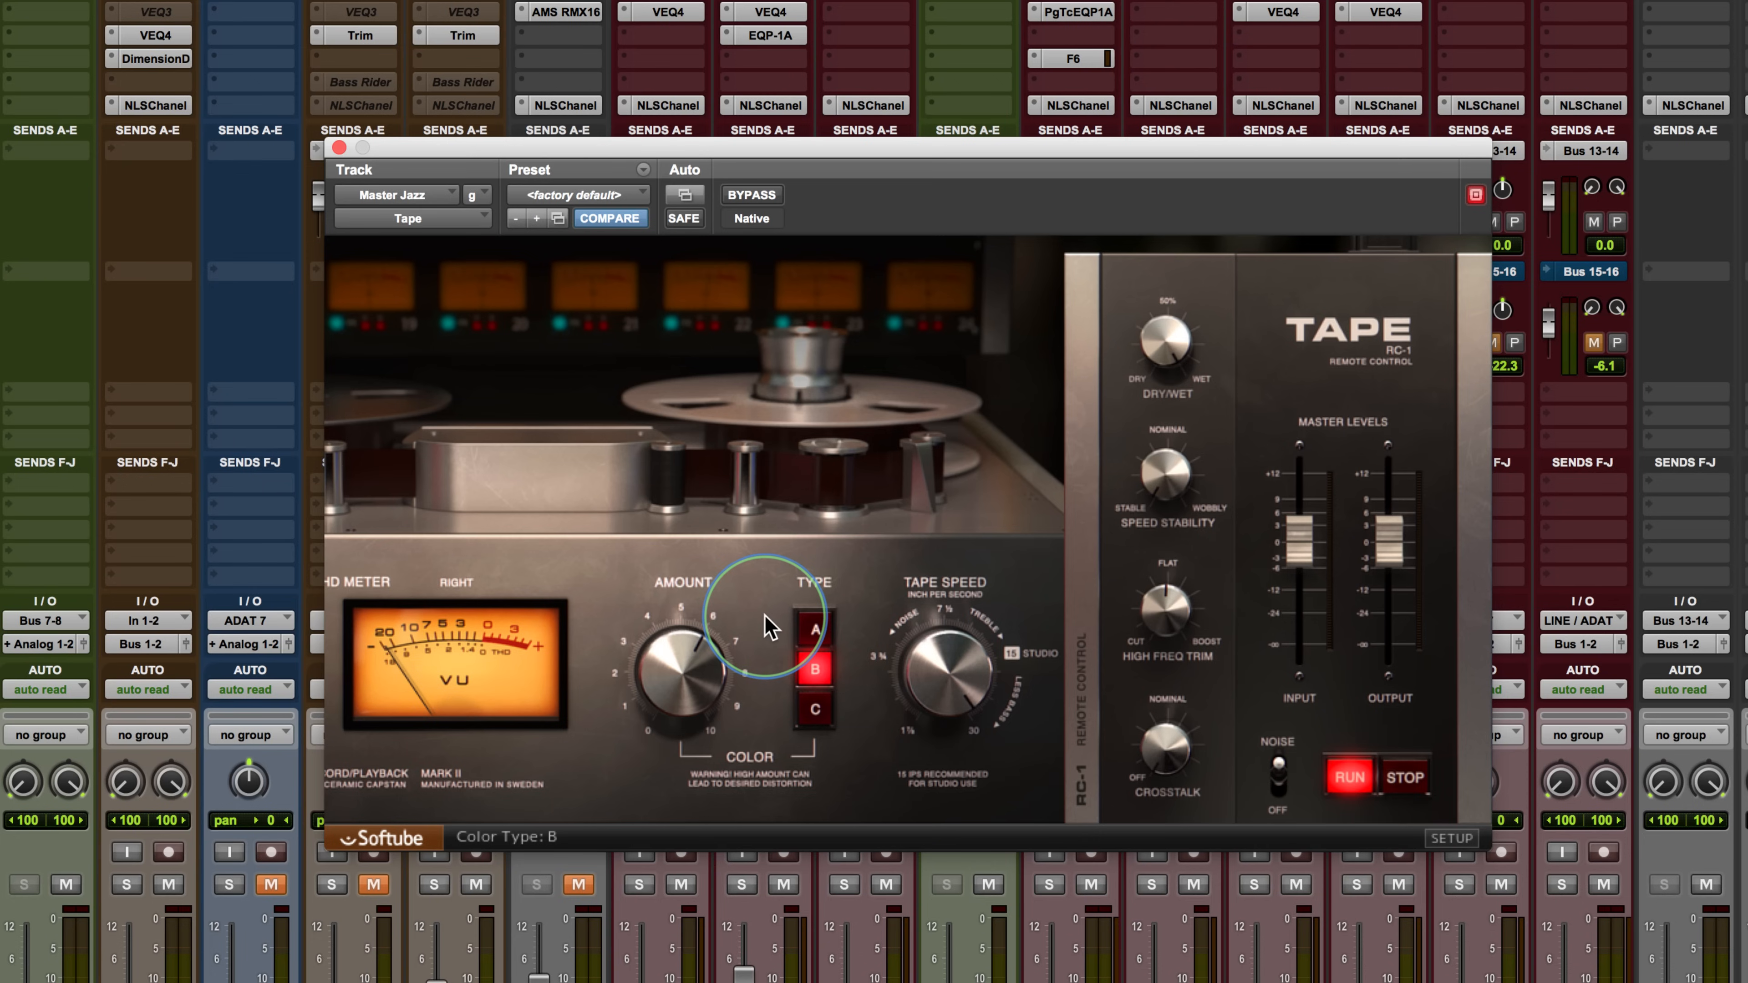
Step: Demonstrate the range of the tape speed control and set it to 30 IPS
mouse_move(691, 695)
mouse_move(944, 637)
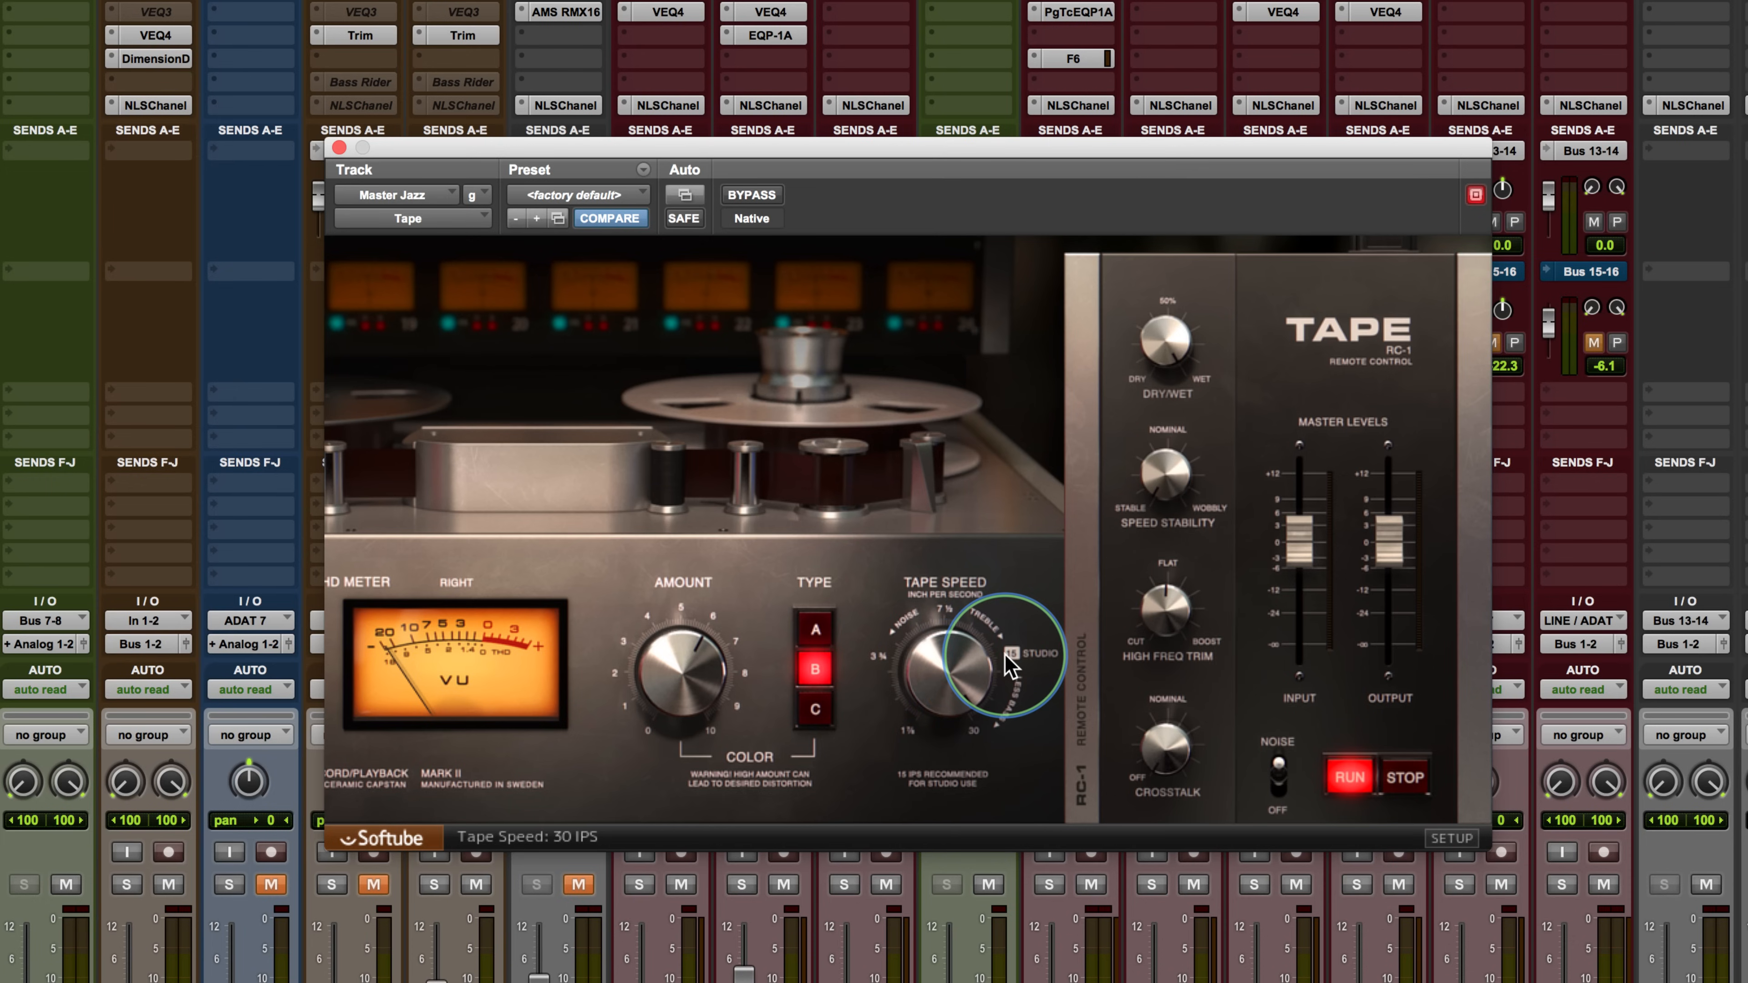
drag(930, 667, 926, 588)
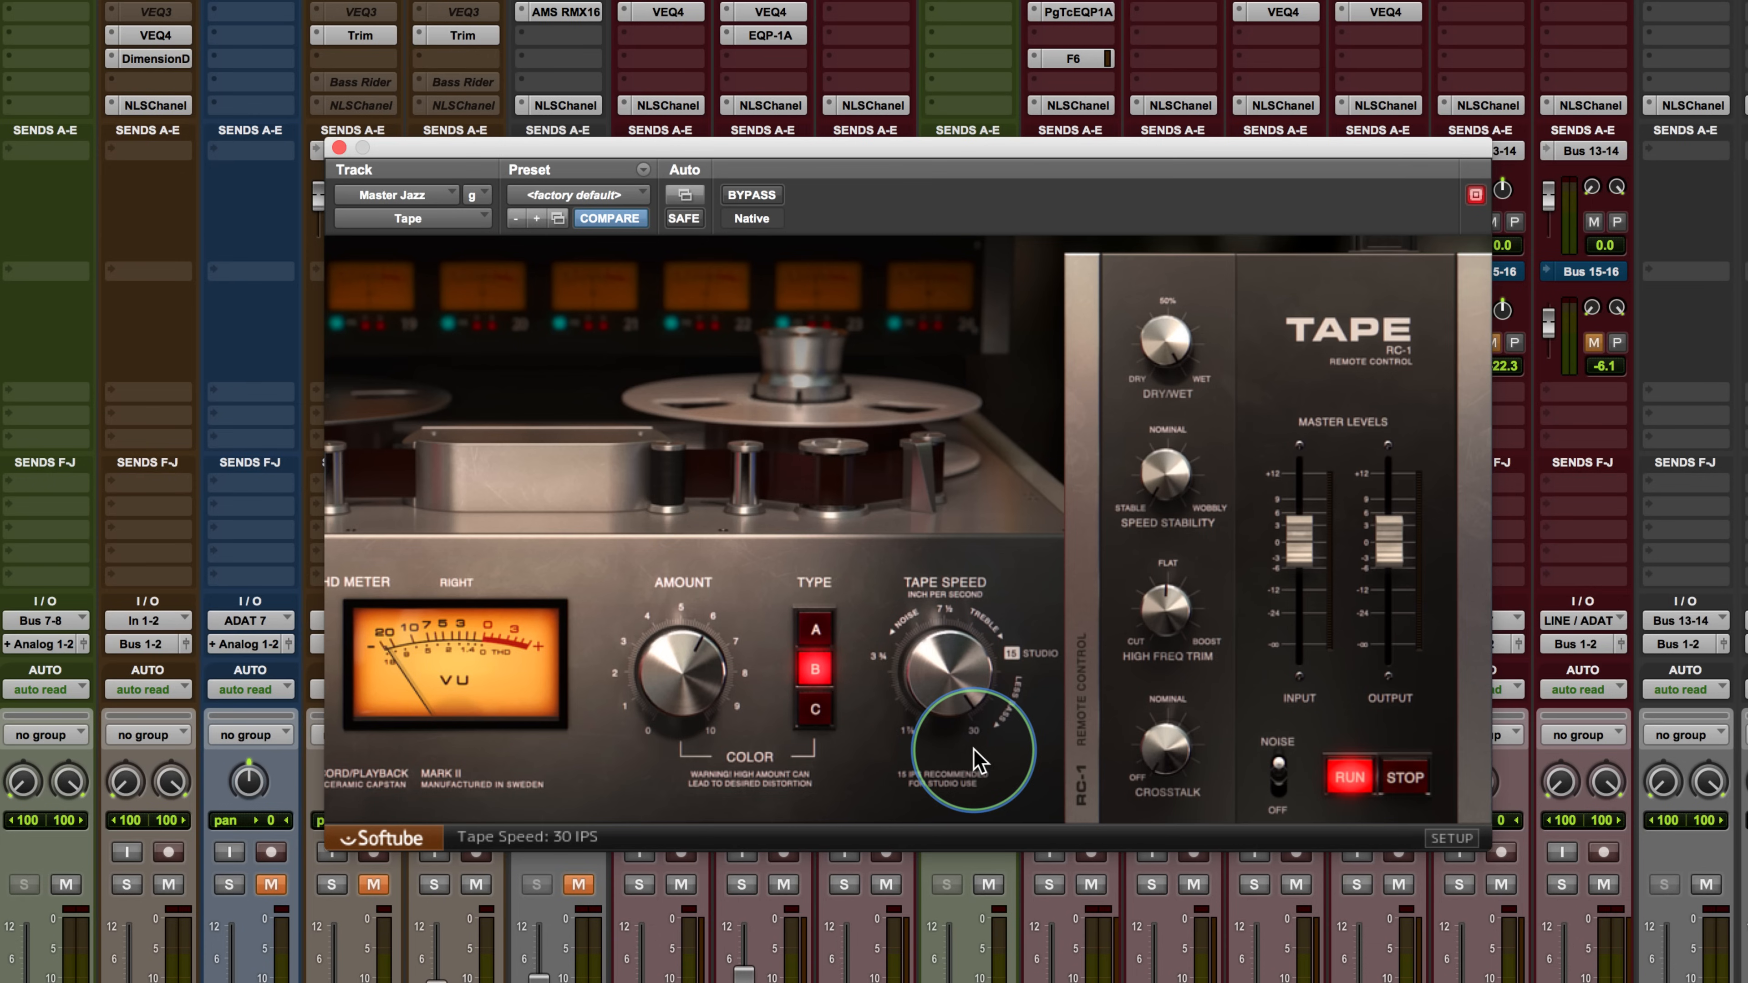
mouse_move(935, 672)
mouse_down()
mouse_move(925, 732)
mouse_move(928, 639)
mouse_up()
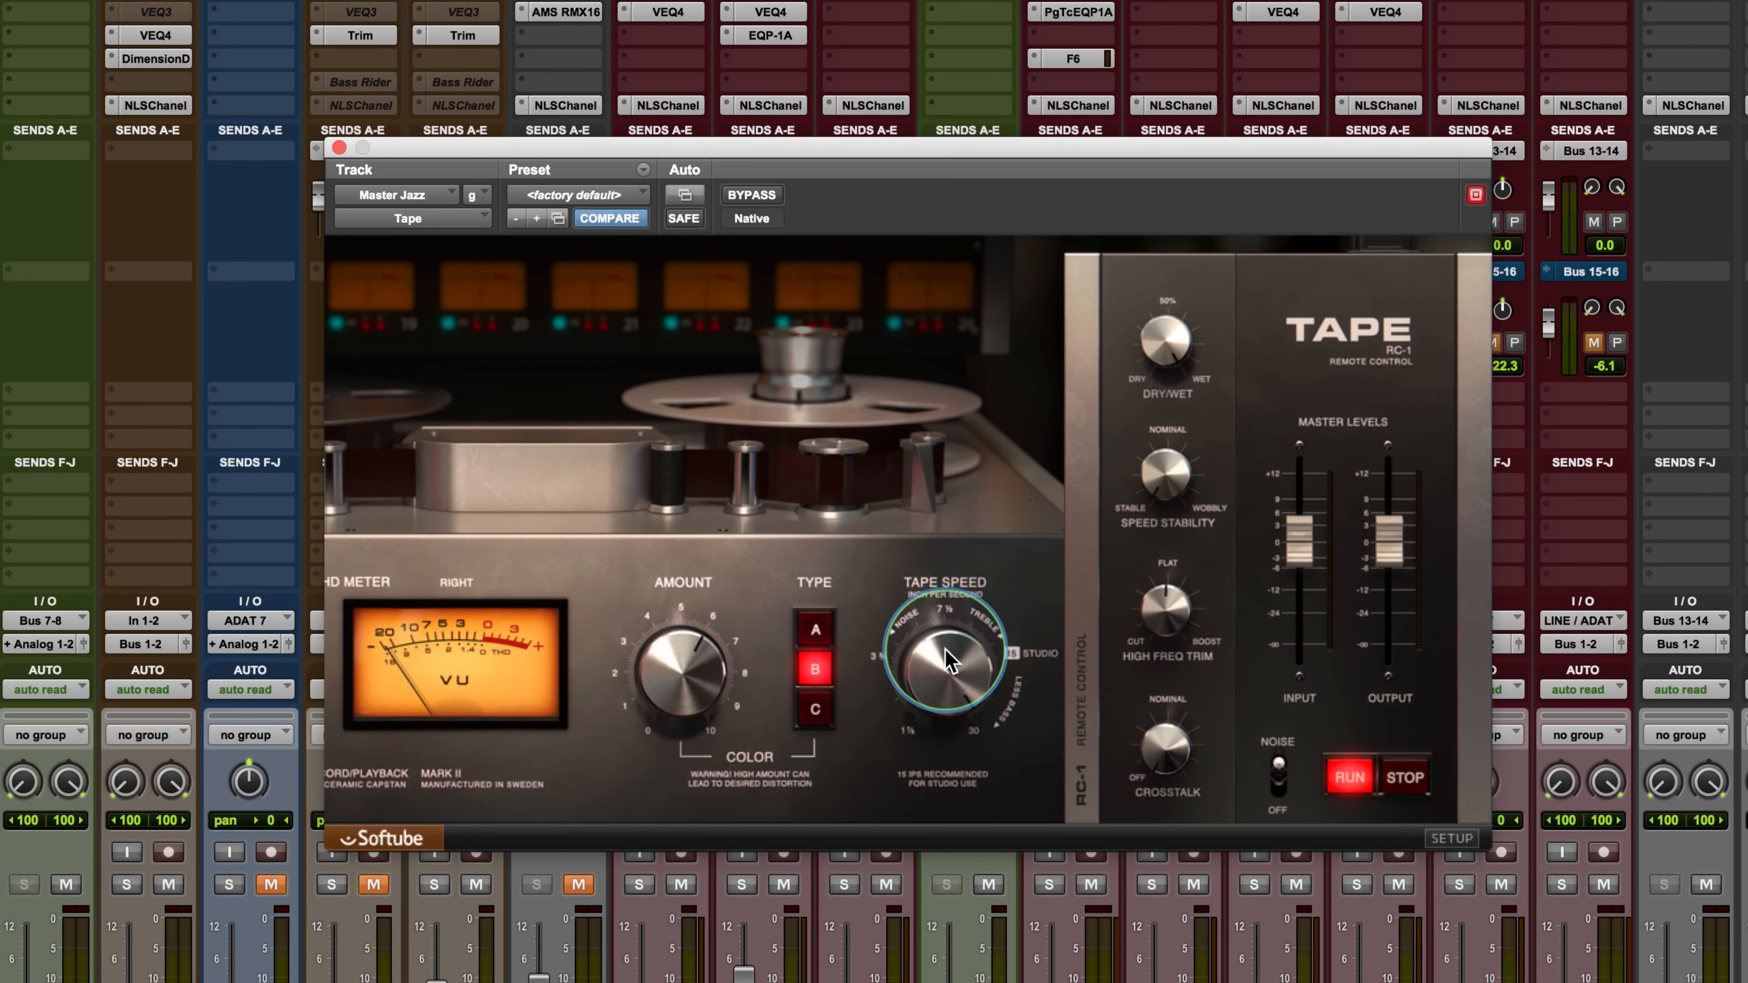
drag(936, 618, 945, 653)
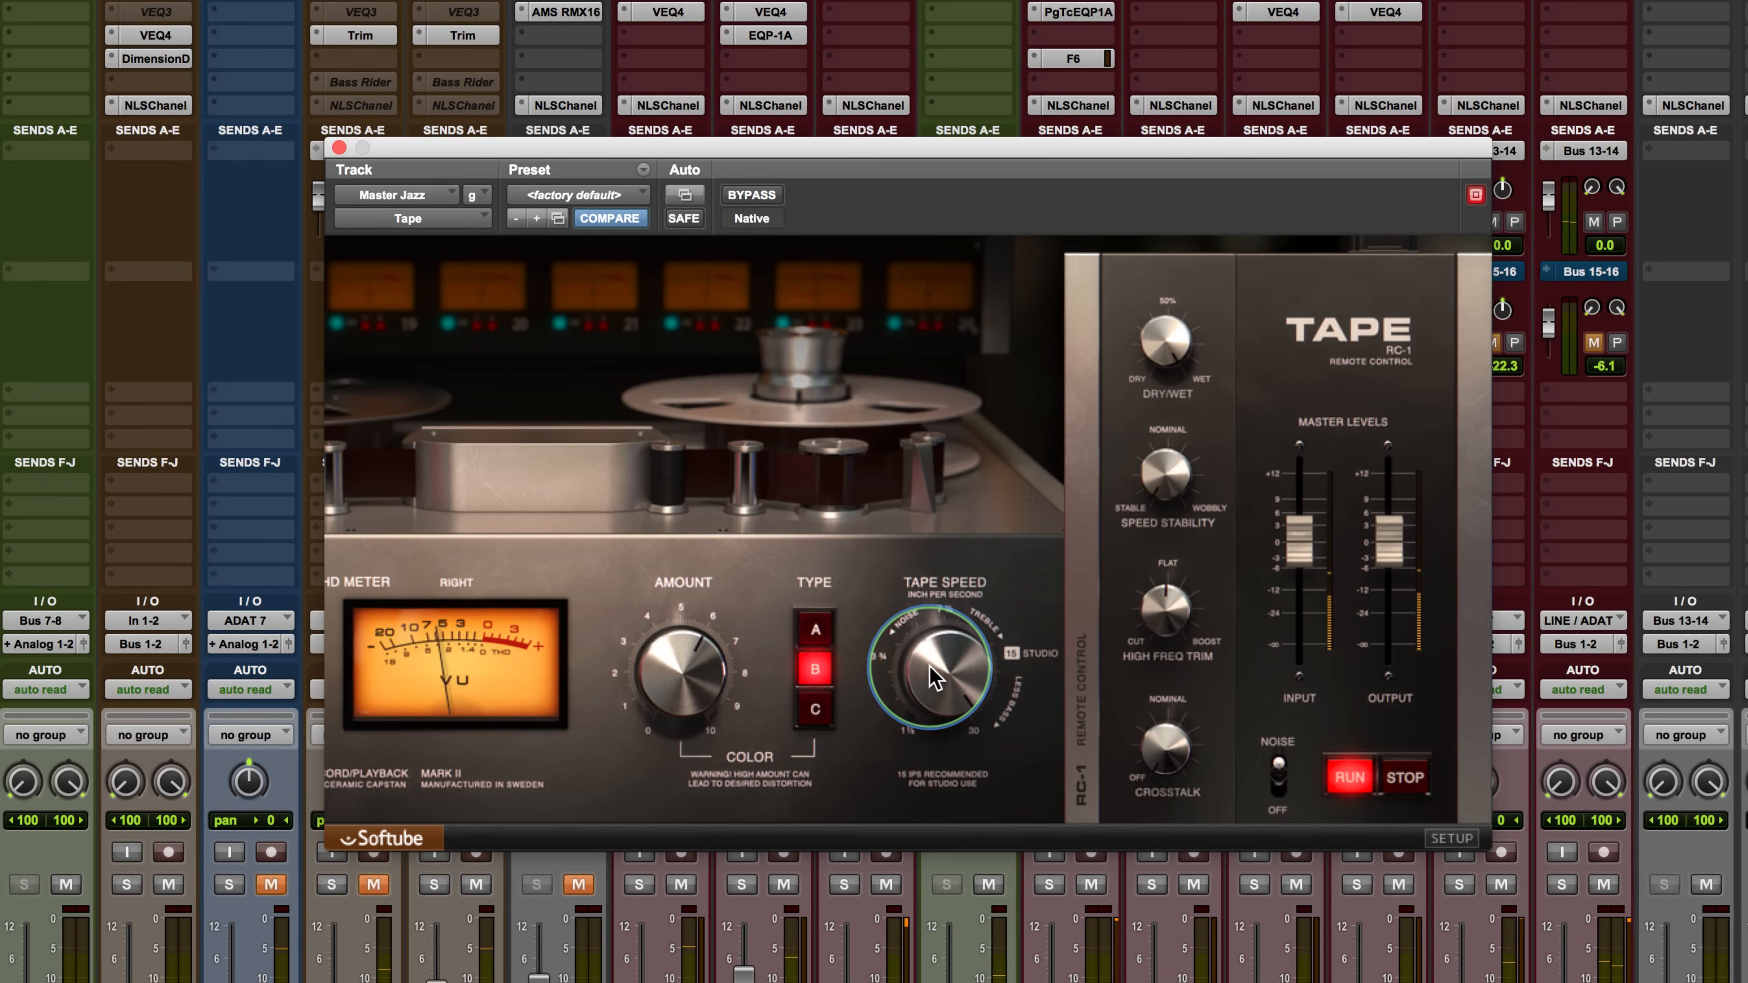
Step: Audition the tape speeds on the mix from 30 IPS down to 1 7/8 IPS and back up, ending on 15 IPS
drag(936, 679, 934, 742)
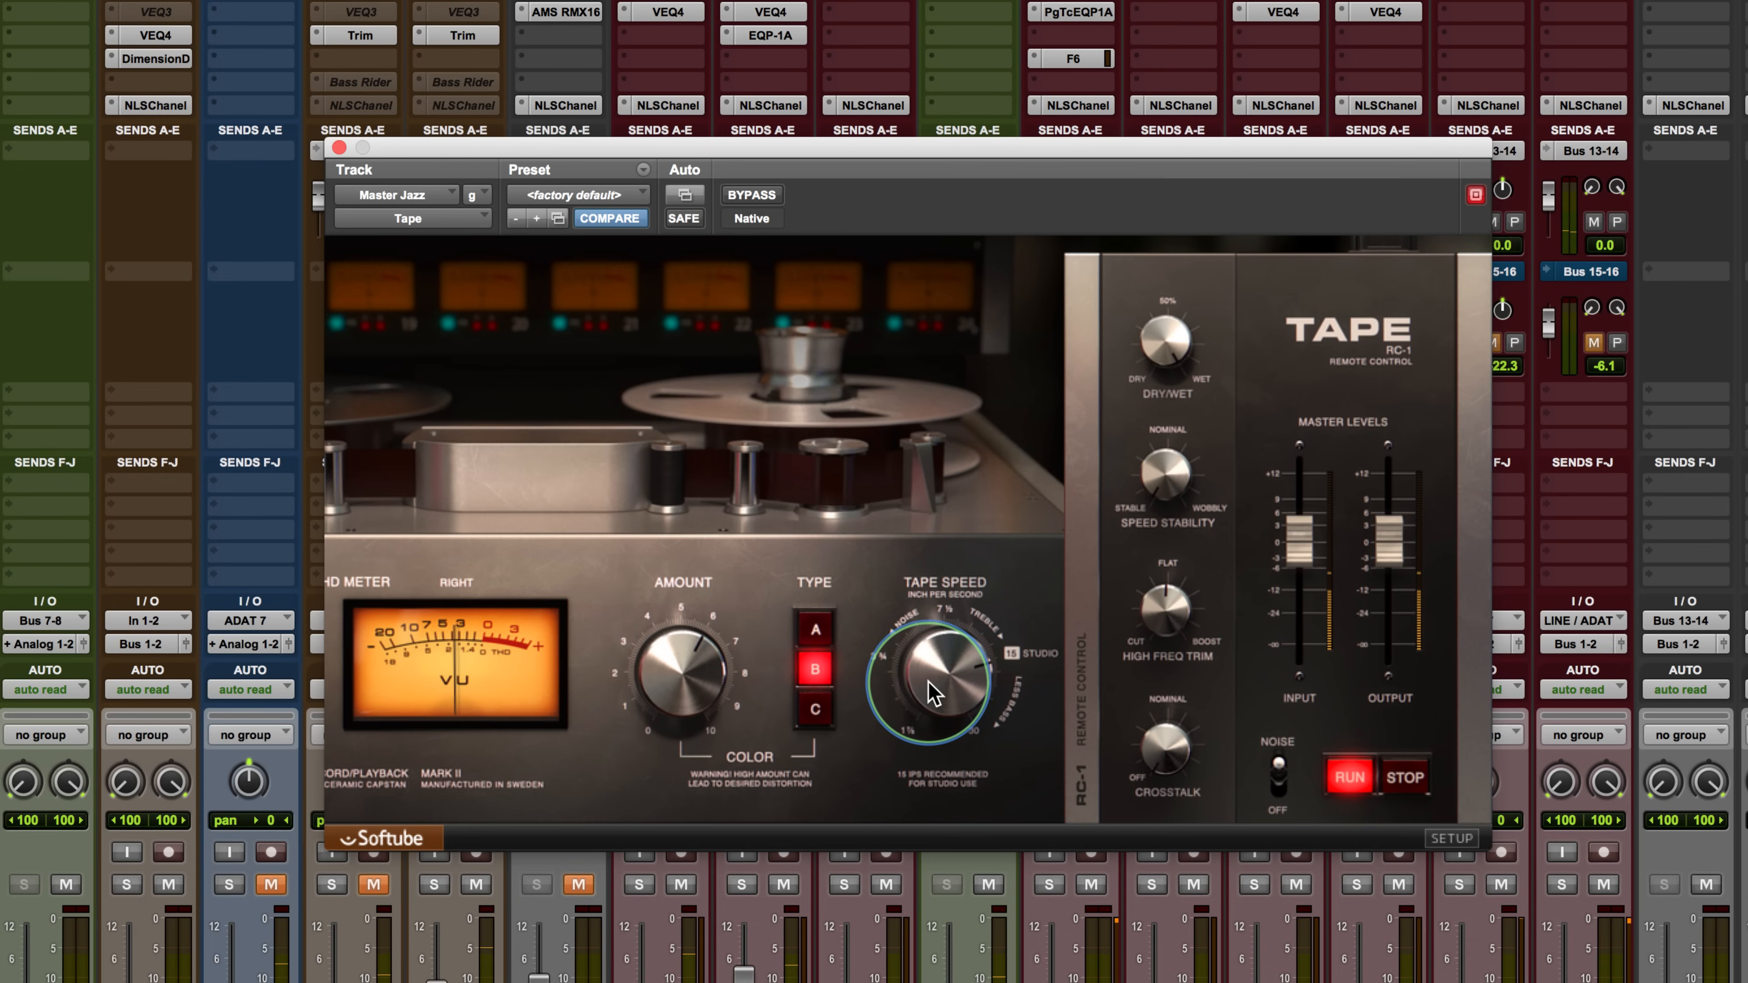
drag(928, 692, 925, 750)
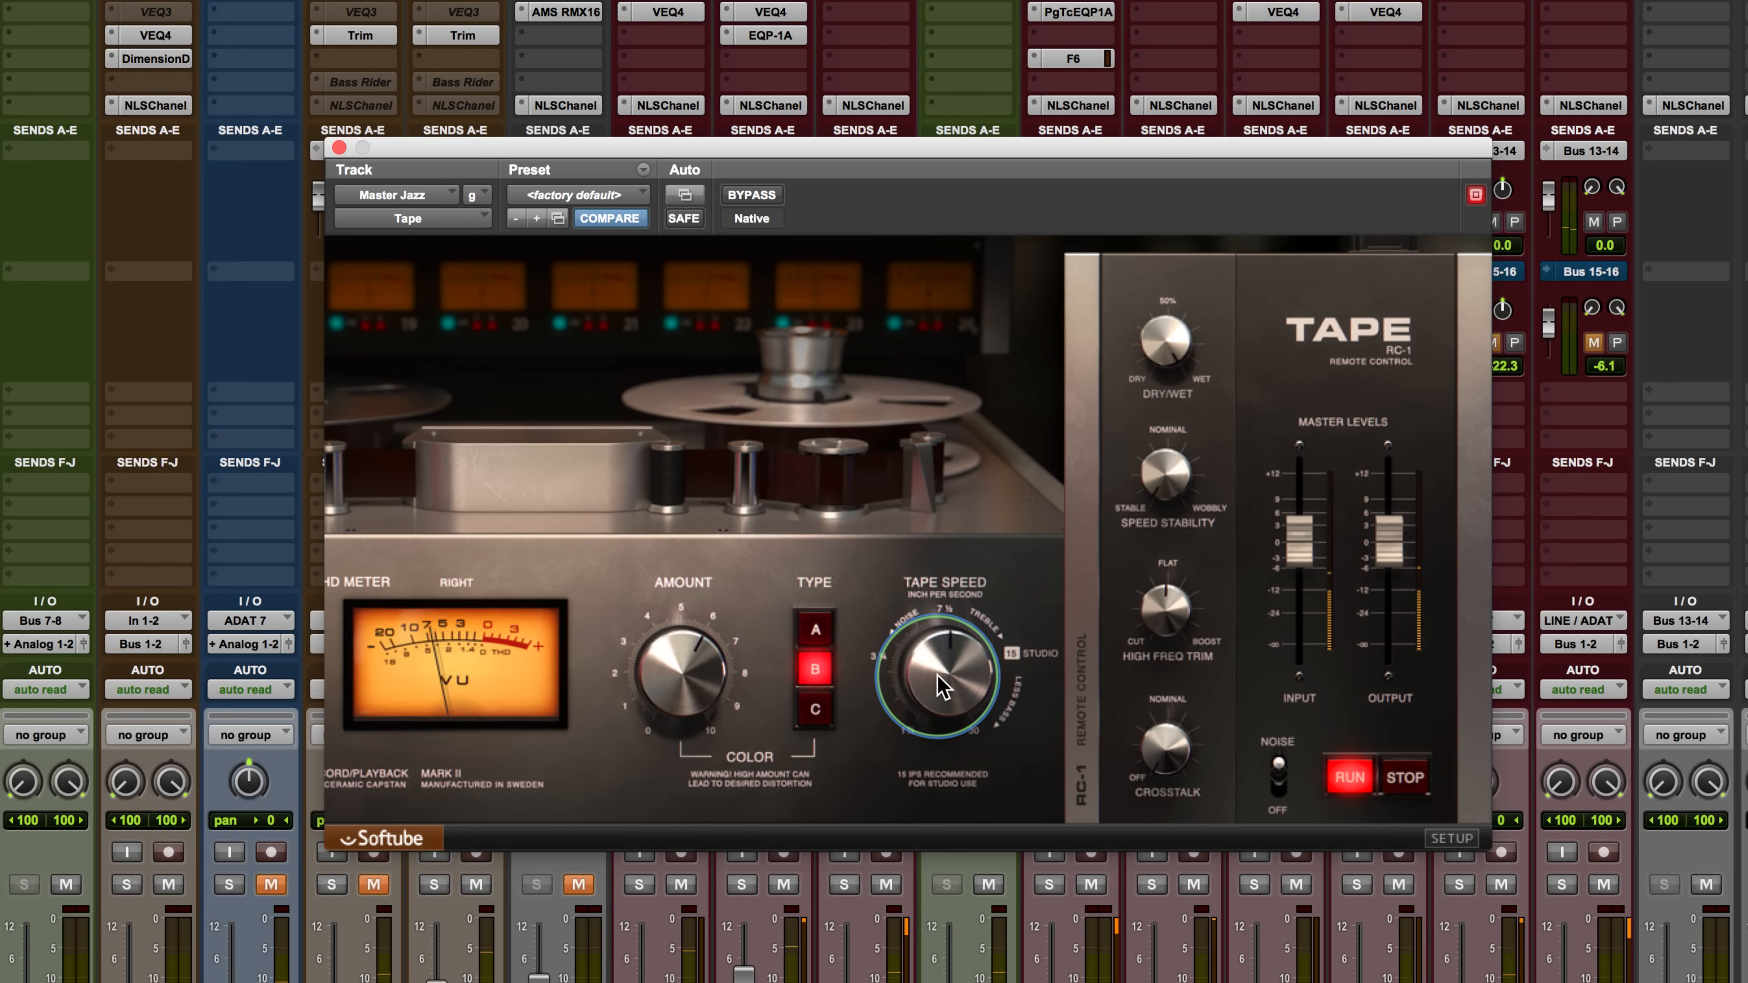
drag(943, 686, 933, 736)
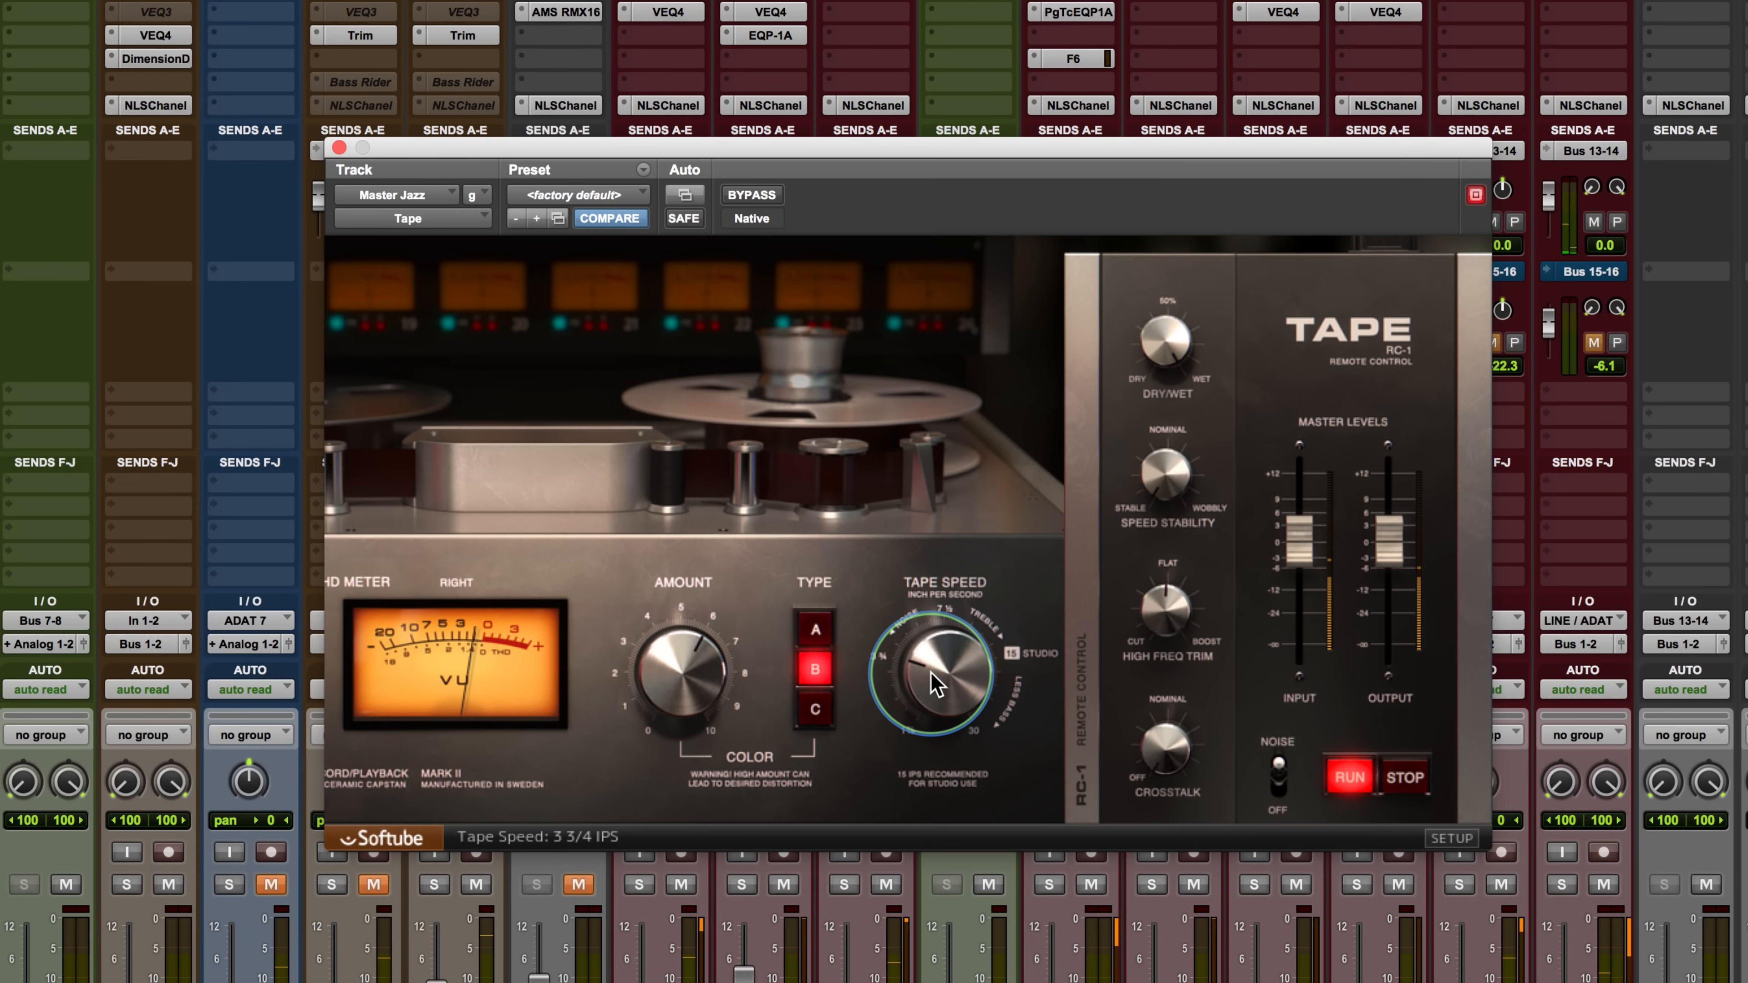
drag(936, 684, 940, 753)
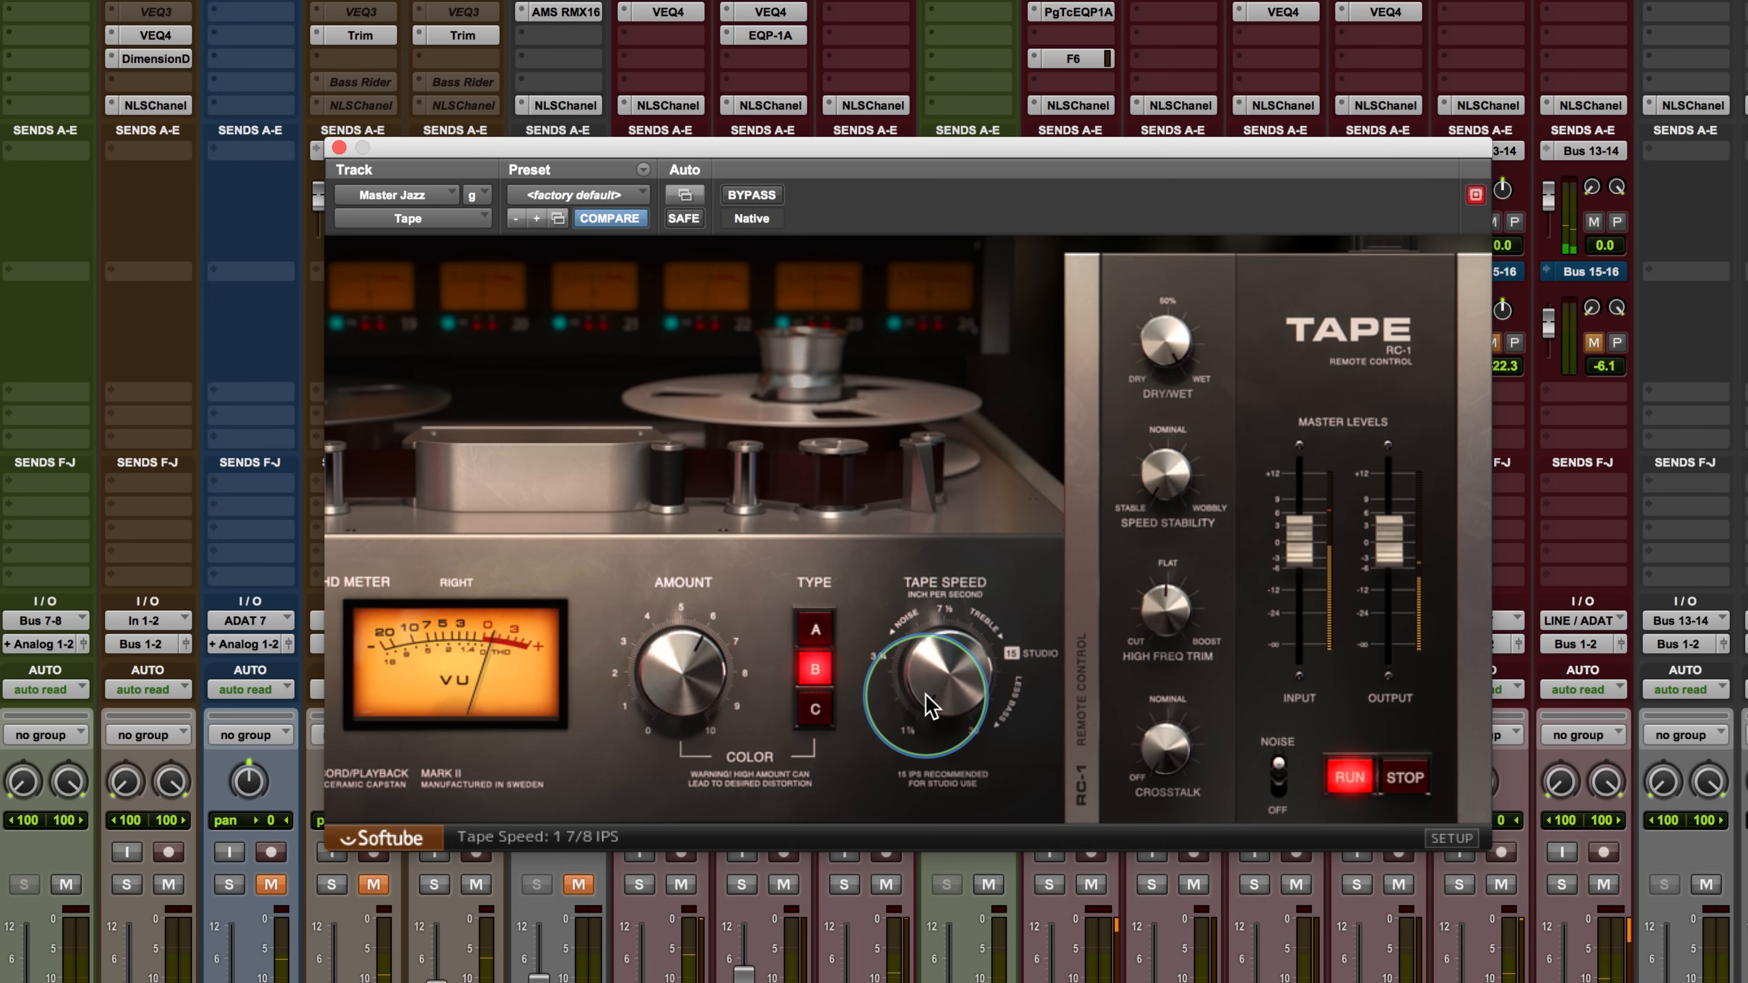
drag(913, 638, 911, 602)
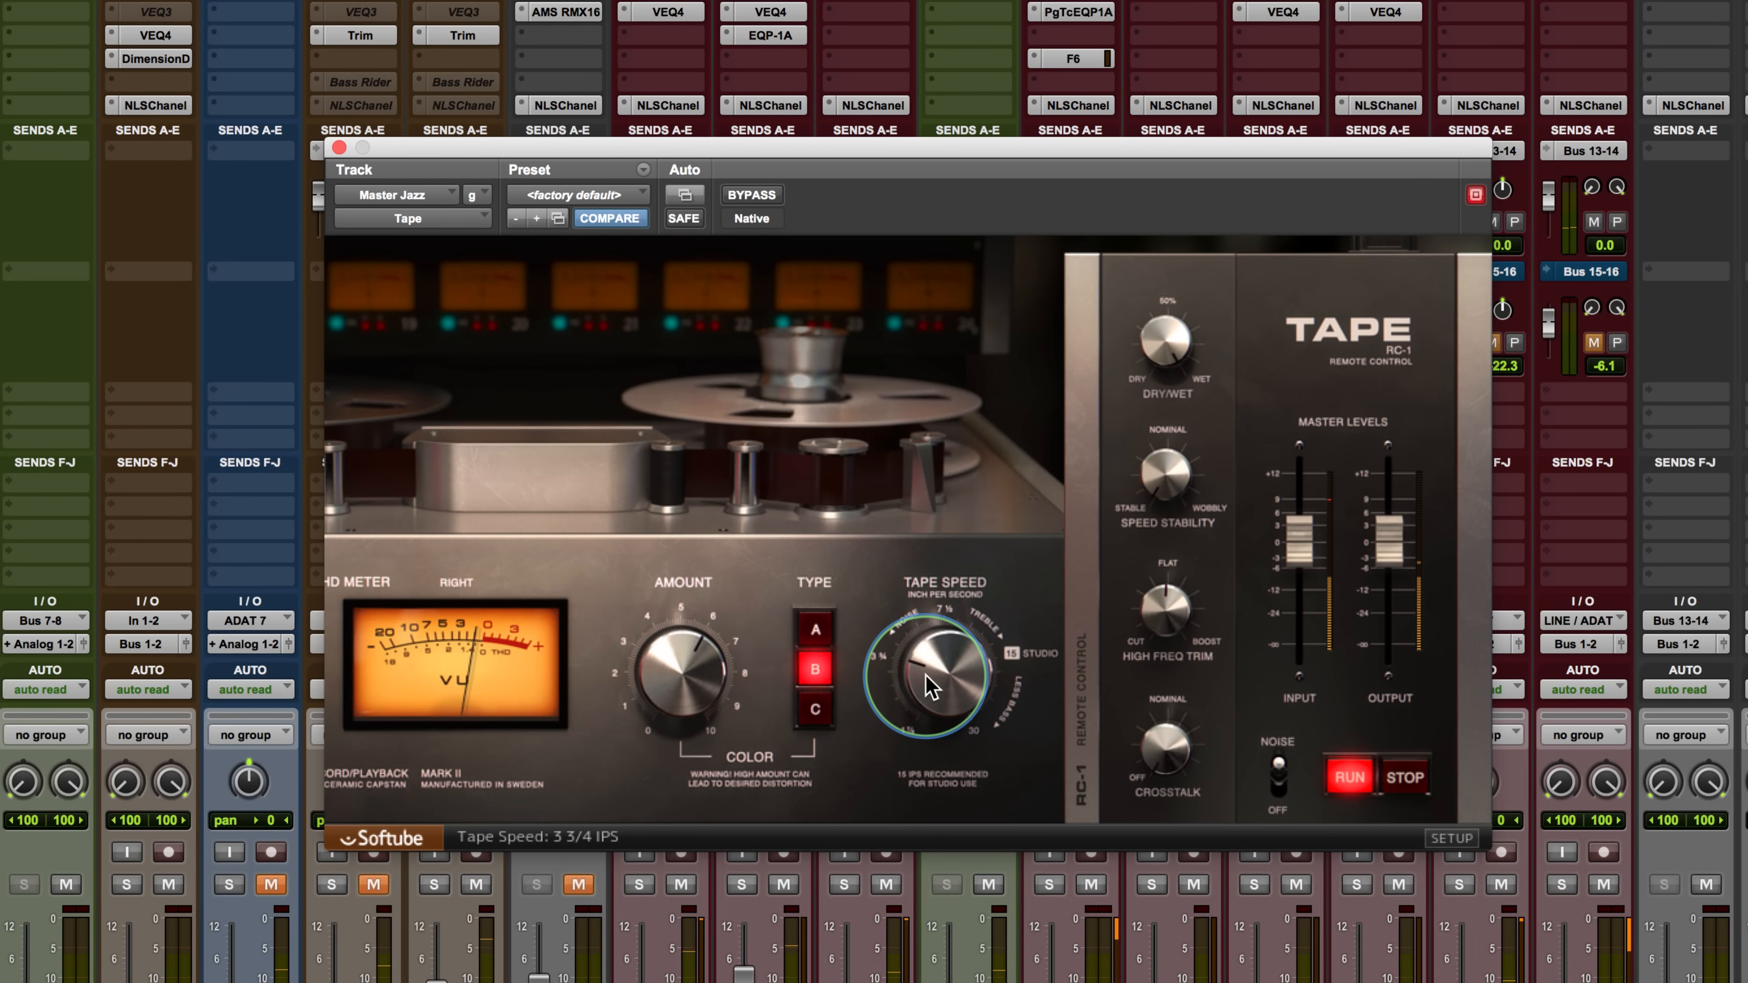
drag(931, 687, 925, 608)
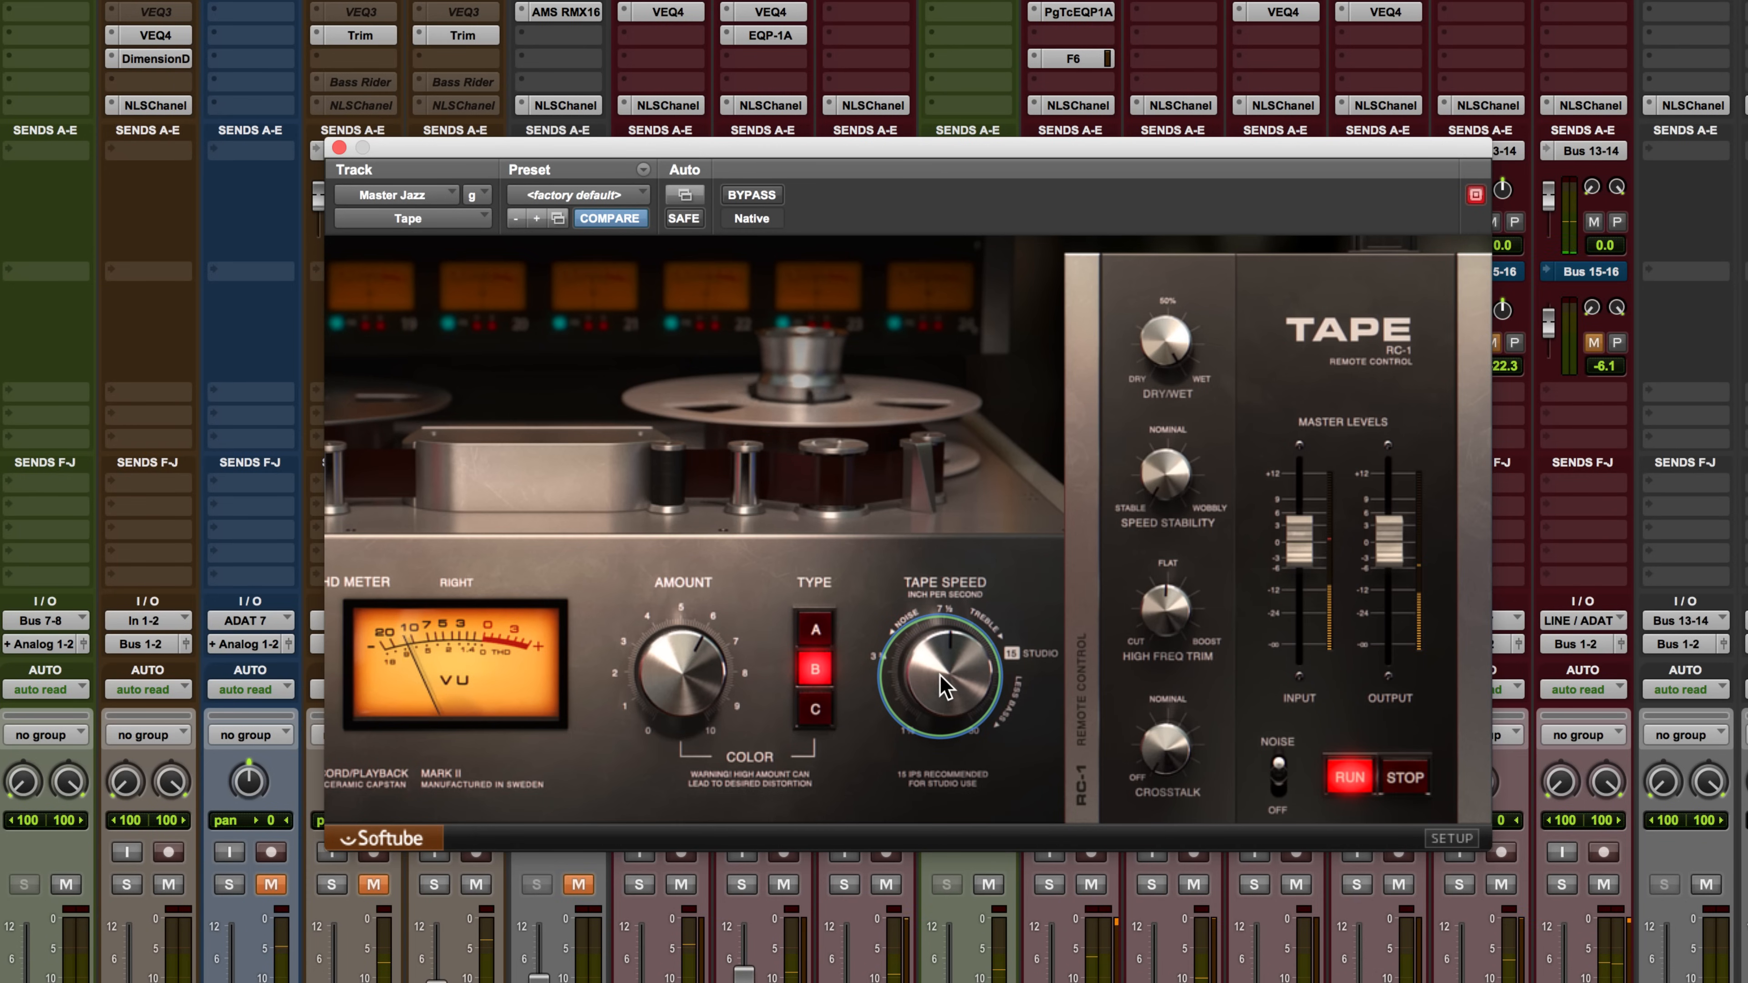
mouse_move(945, 686)
mouse_down()
mouse_move(941, 622)
mouse_move(952, 690)
mouse_up()
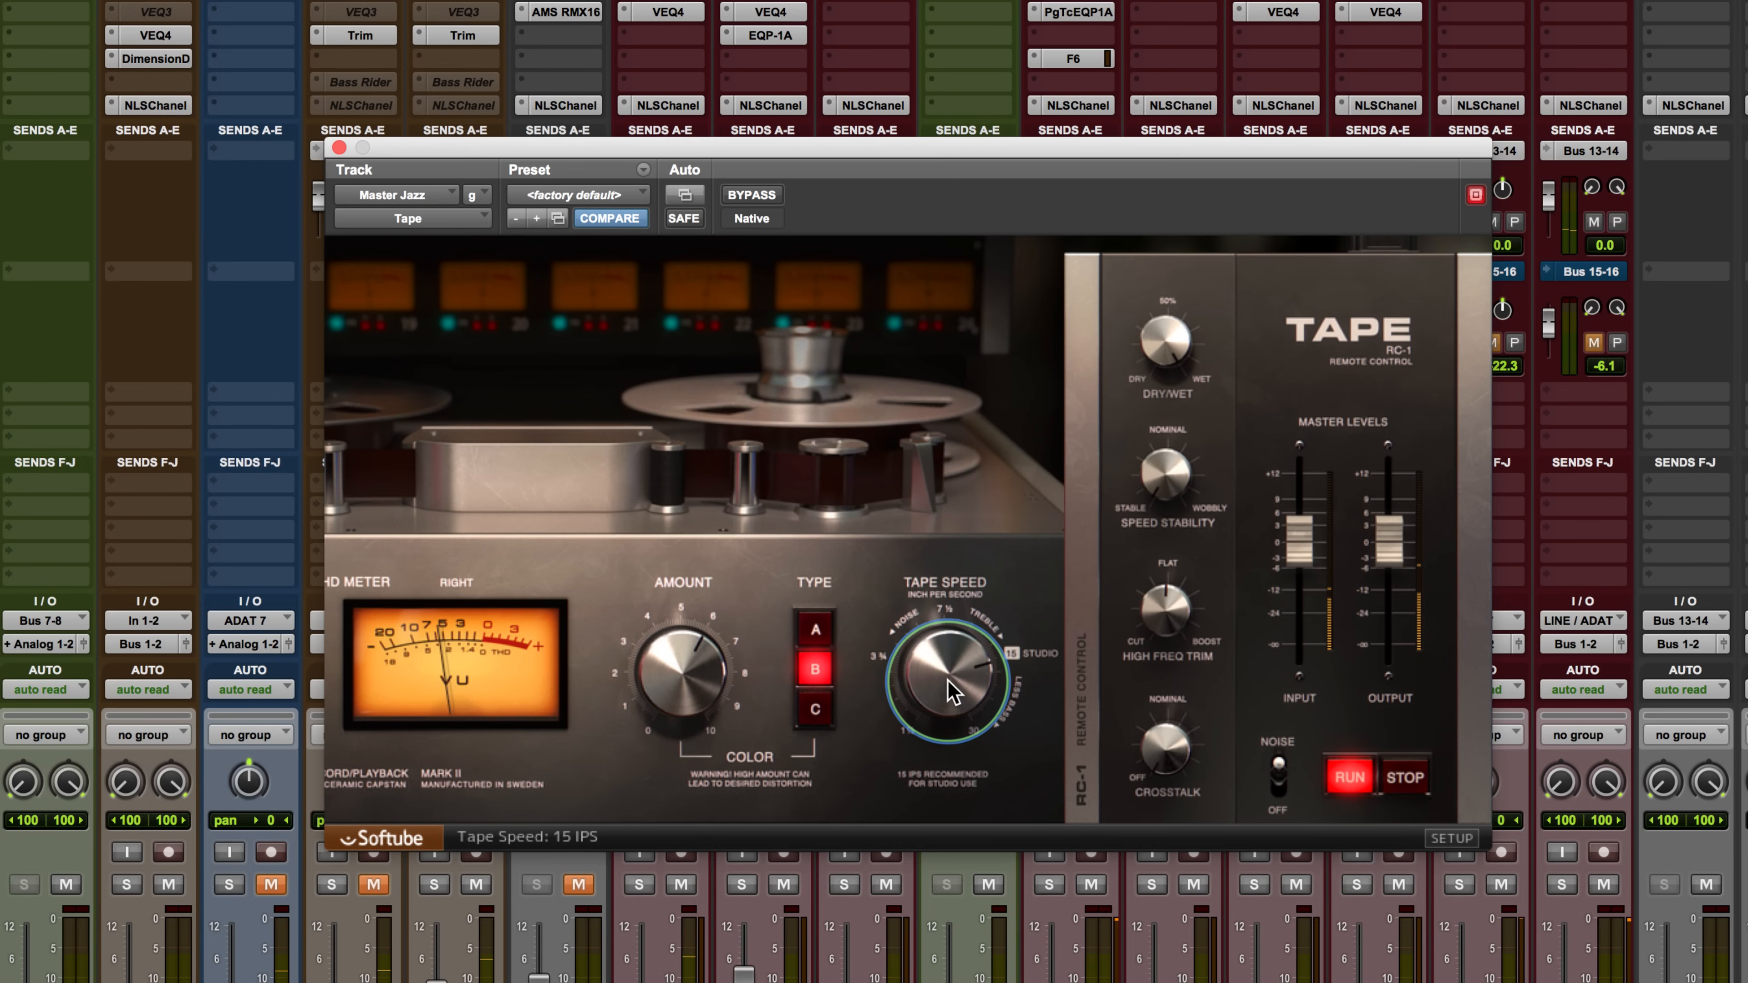
drag(952, 691, 949, 582)
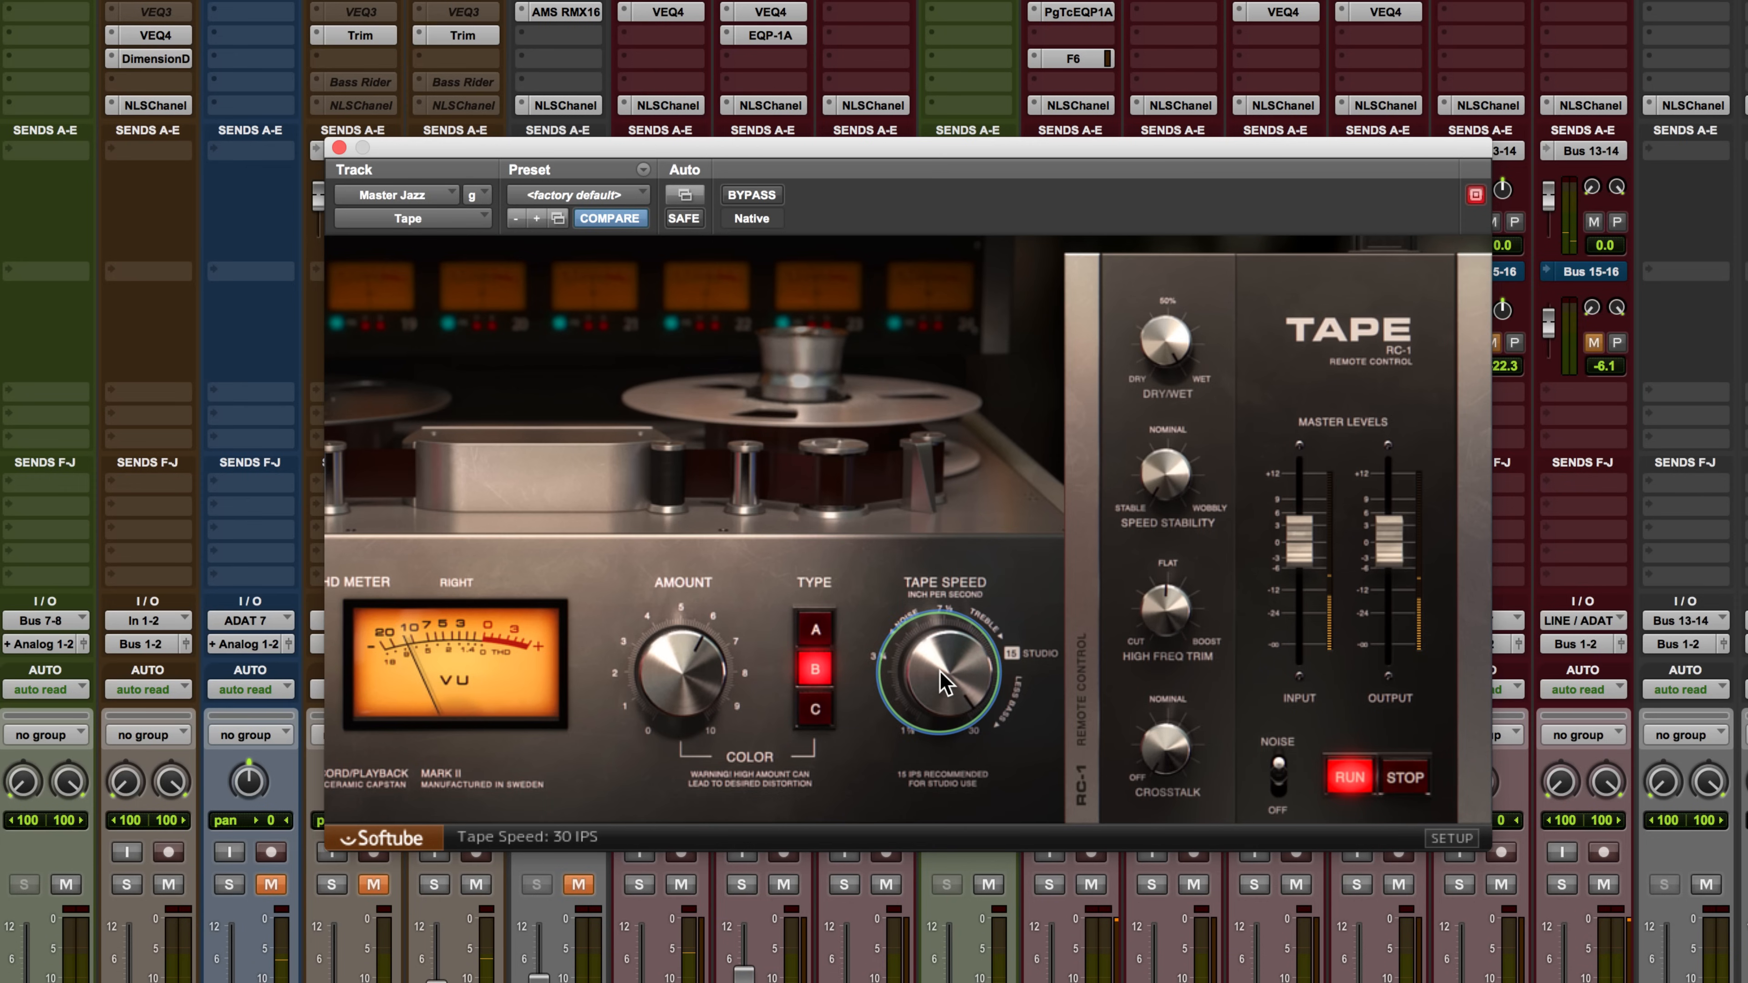
drag(938, 666, 933, 730)
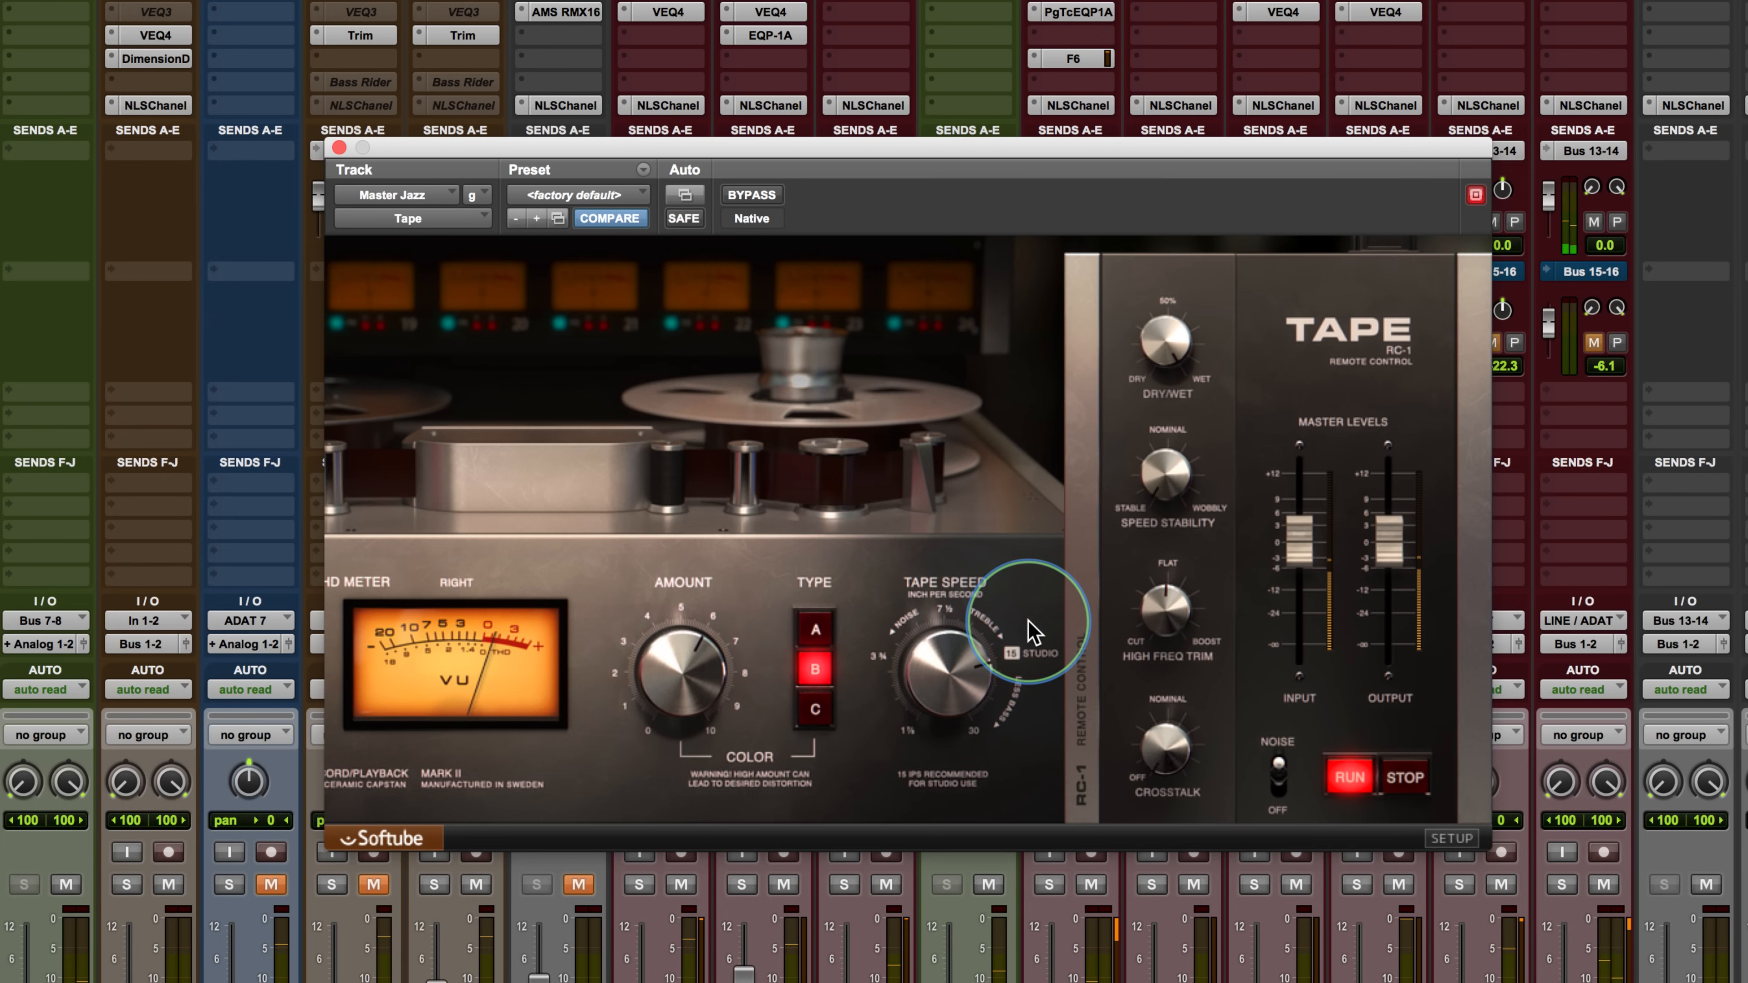
Step: Overdrive the tape with the color amount at maximum, compensating with output at about -12 dB against input at about +12 dB
mouse_move(996, 647)
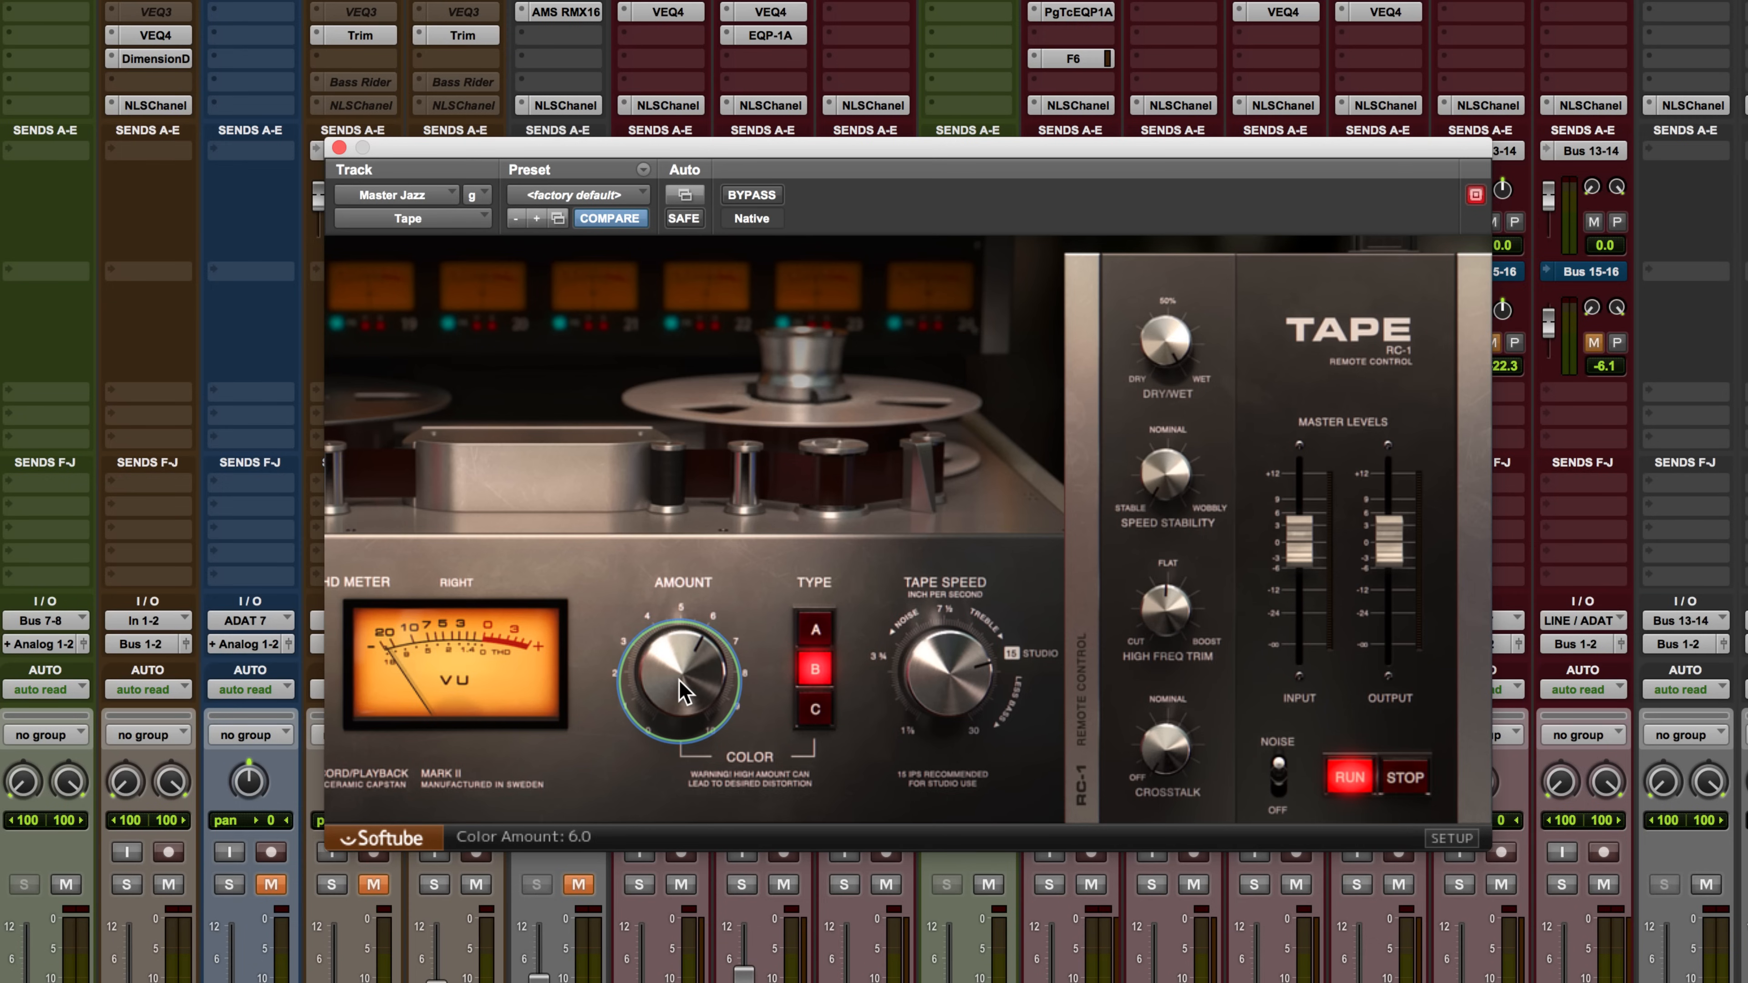
drag(679, 680, 673, 559)
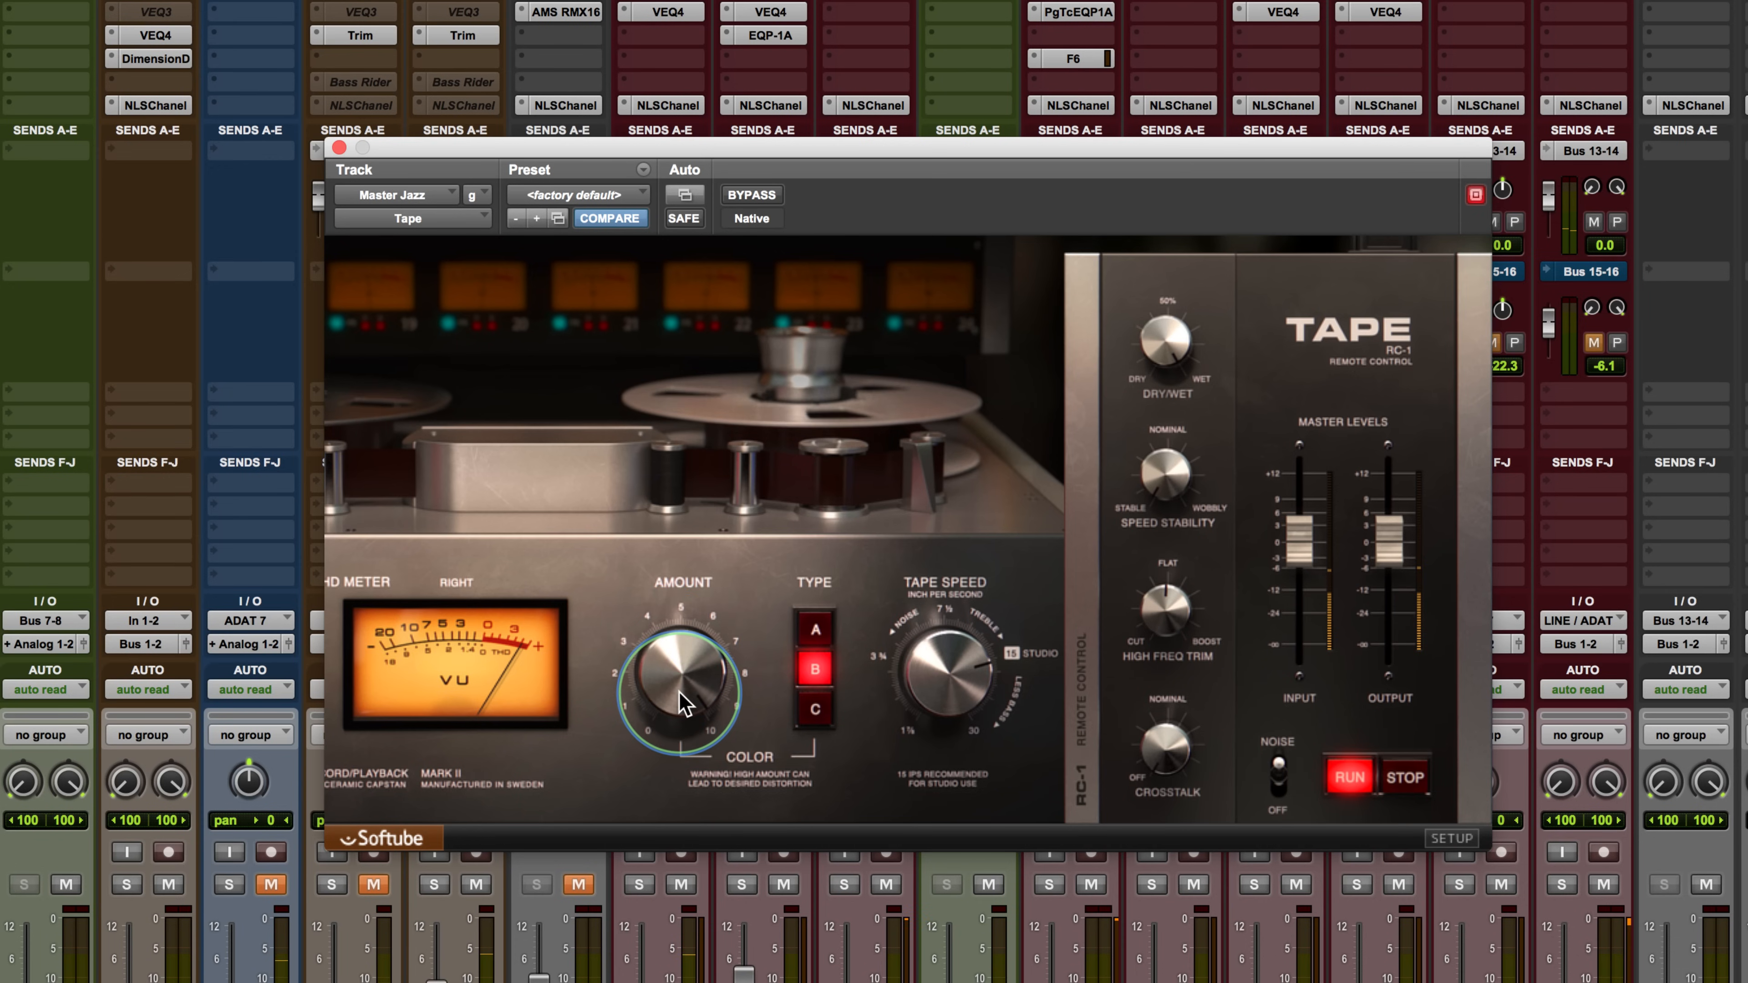
drag(1388, 540, 1388, 612)
click(1299, 555)
drag(1299, 555, 1299, 484)
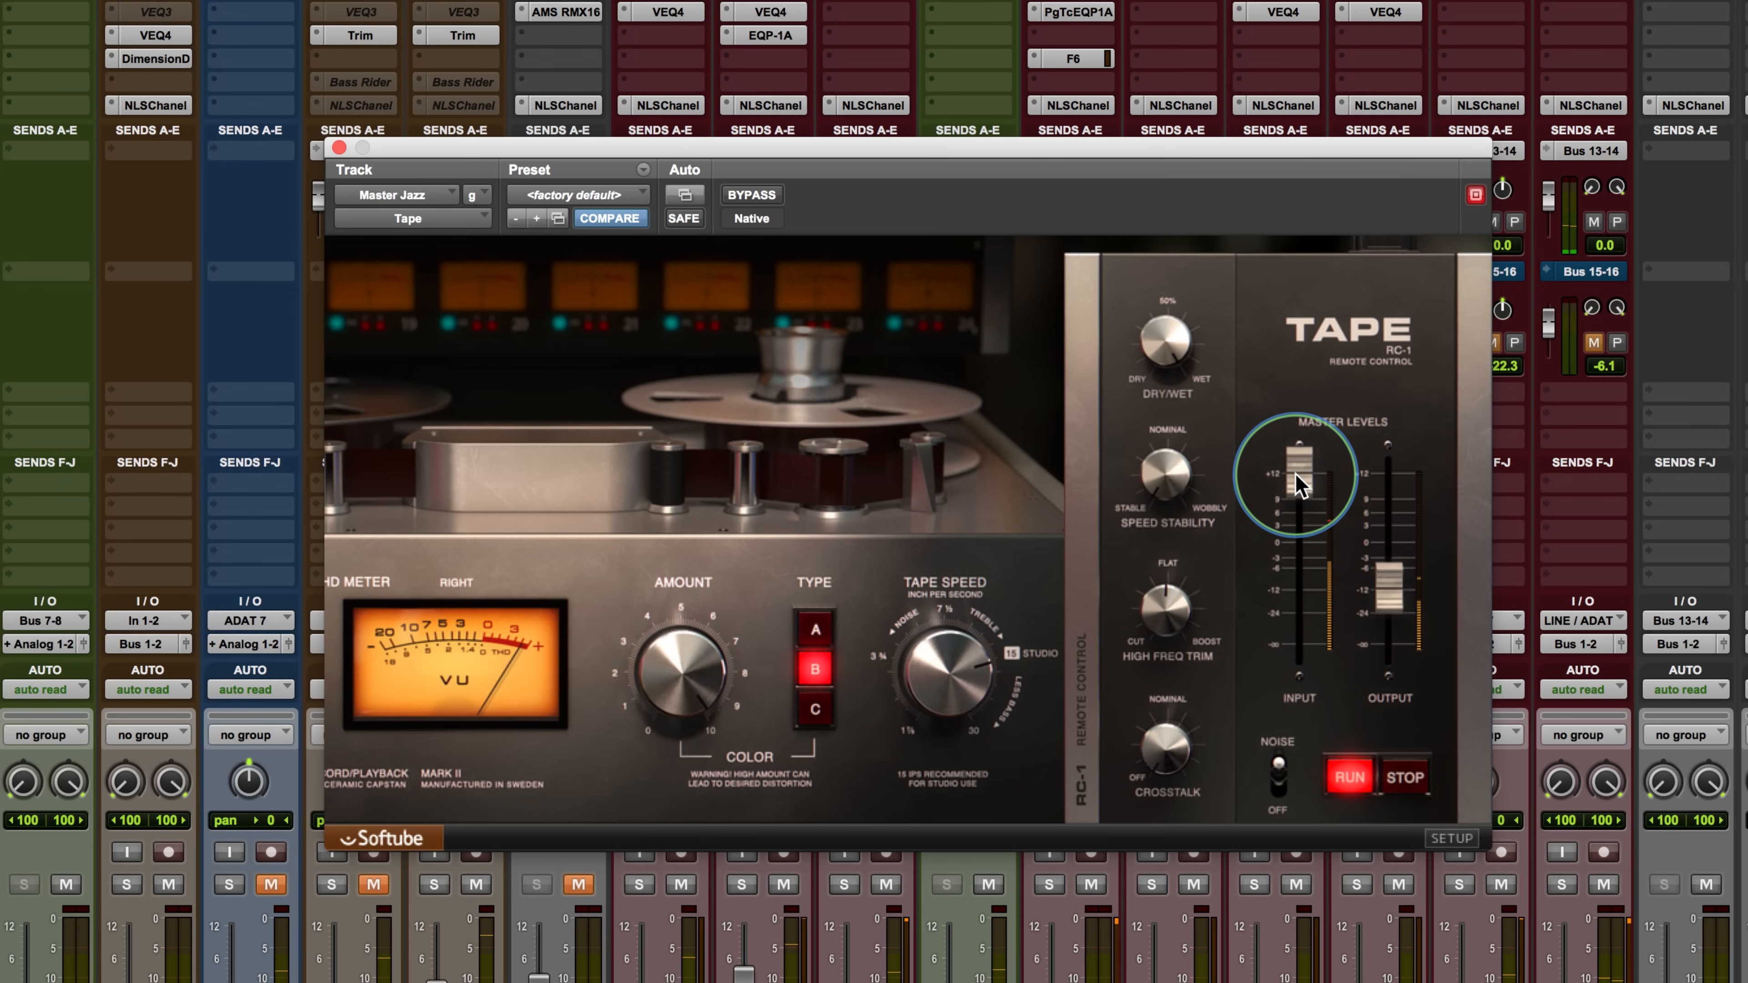
Step: Return the input and output levels to 0 dB and bring the color amount back to about 6
drag(1299, 484, 1297, 557)
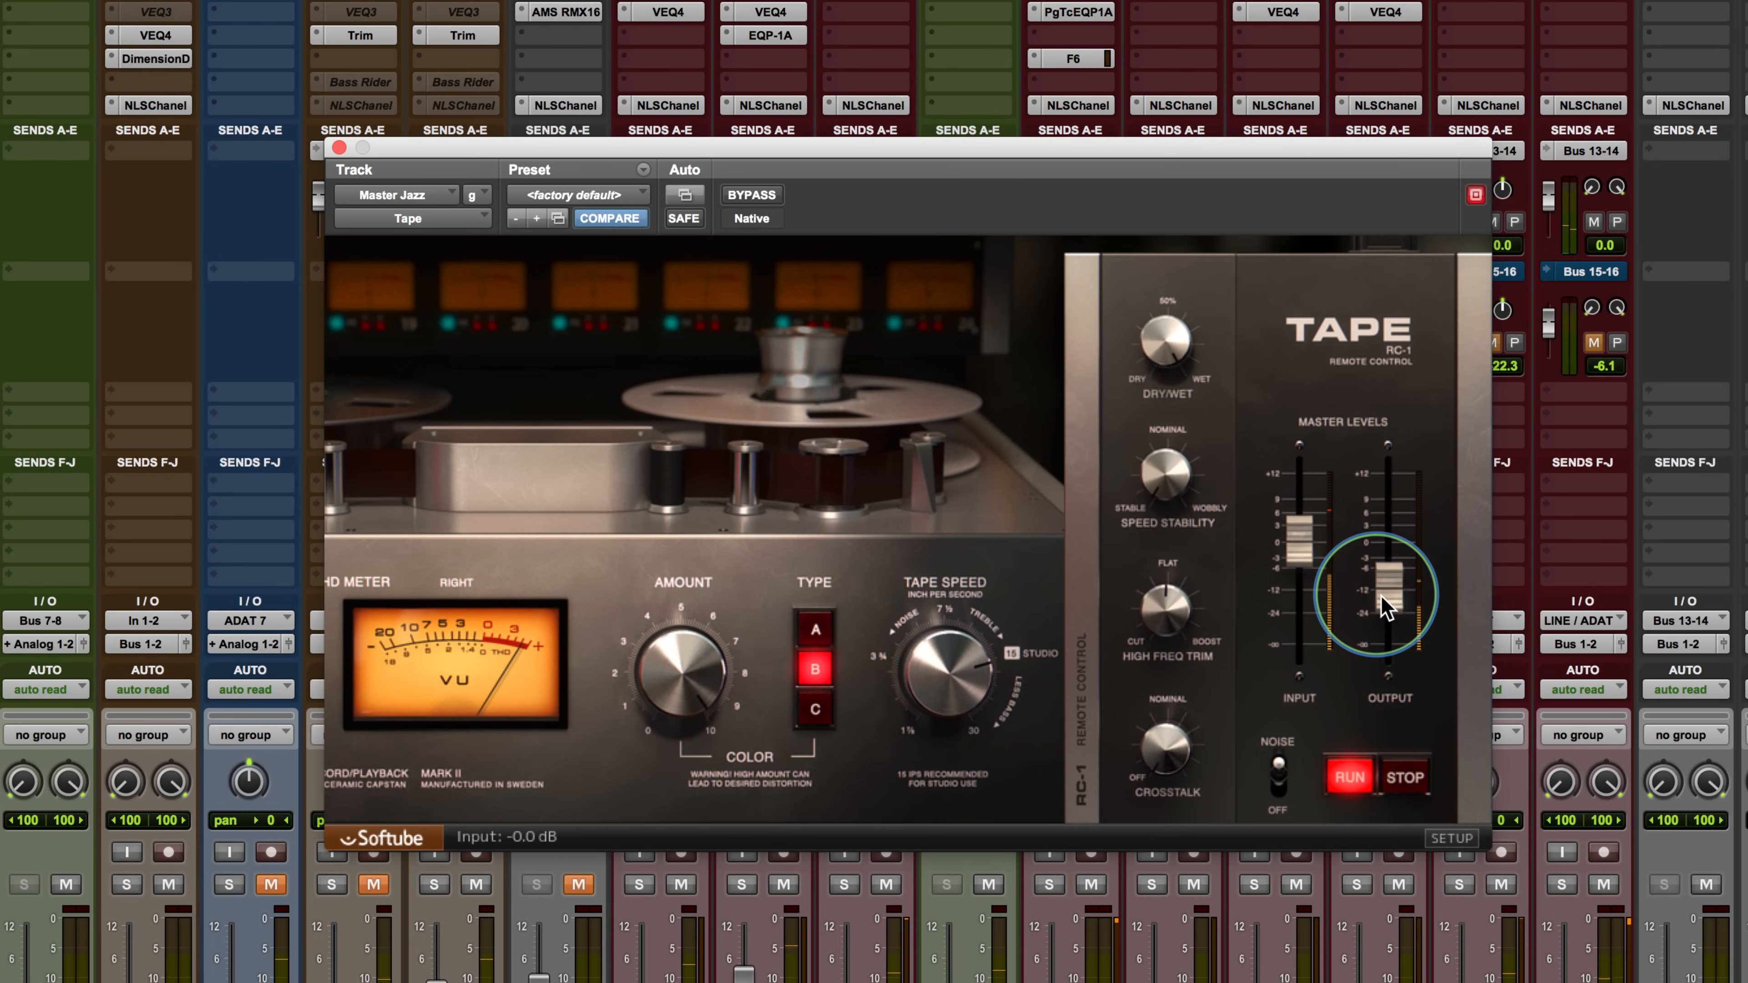
drag(1386, 607, 1386, 566)
drag(670, 696, 657, 945)
drag(667, 746, 640, 526)
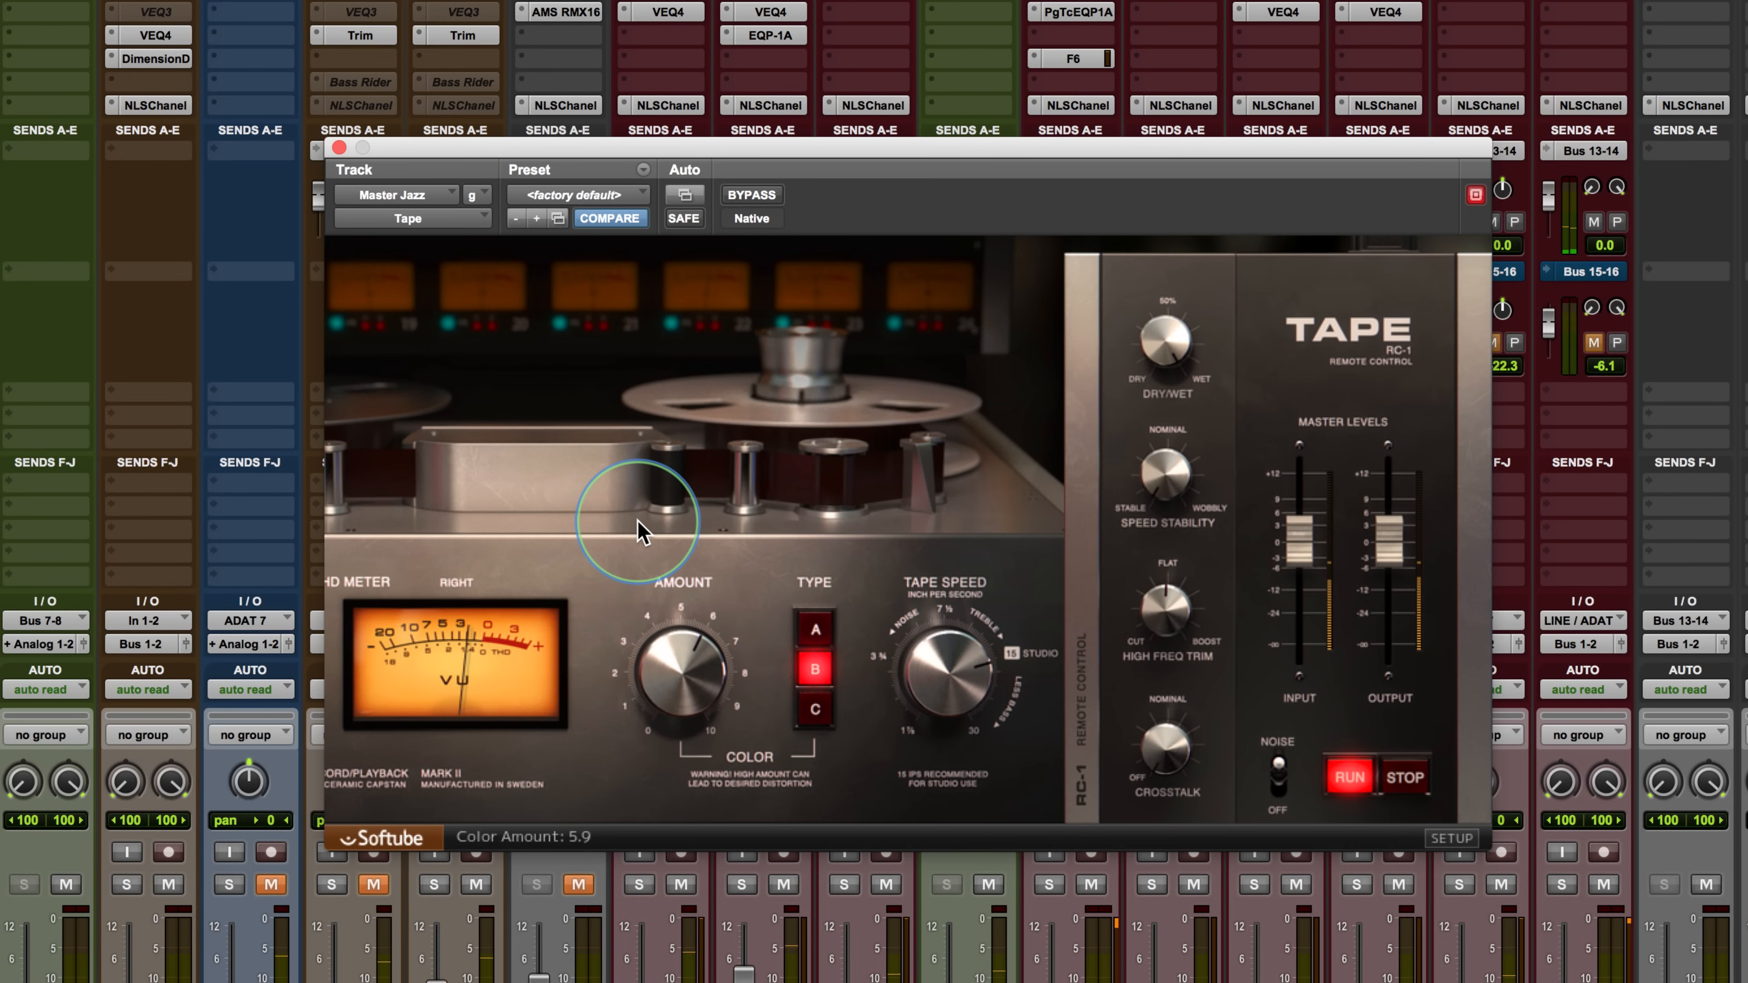
alt+click(673, 689)
drag(673, 689, 665, 647)
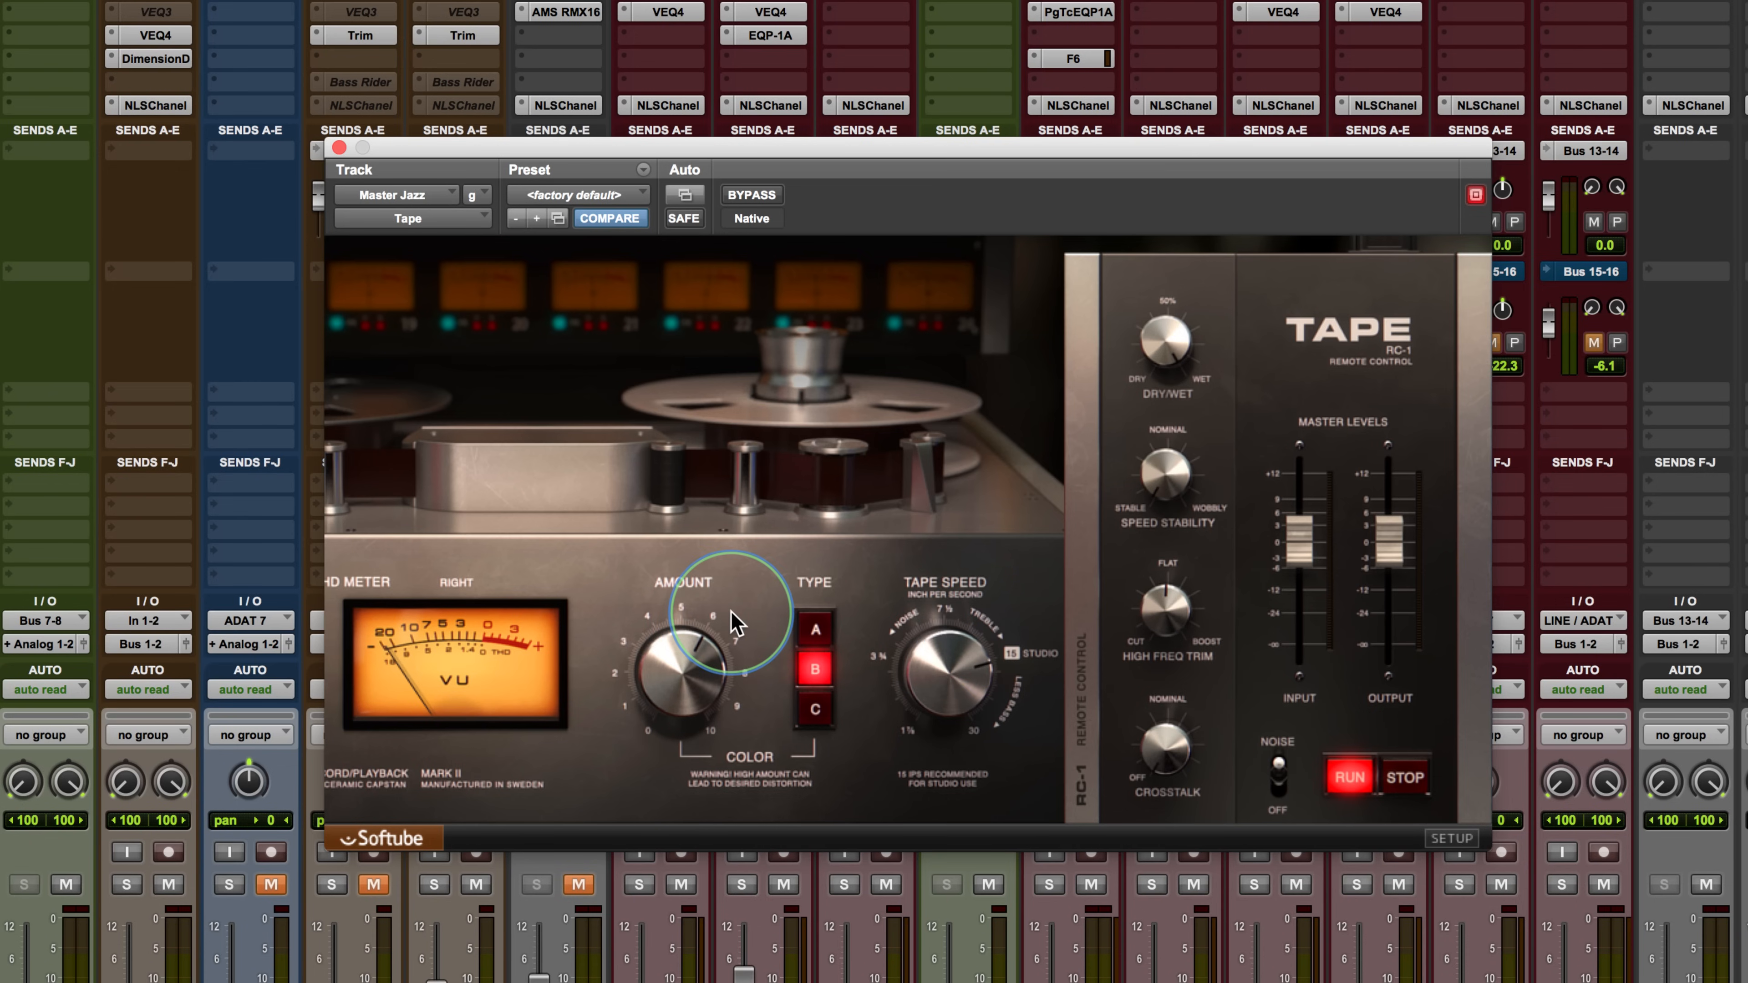
Step: Stop and restart the virtual tape transport several times to demonstrate its effect, leaving it running
drag(1217, 325, 1155, 255)
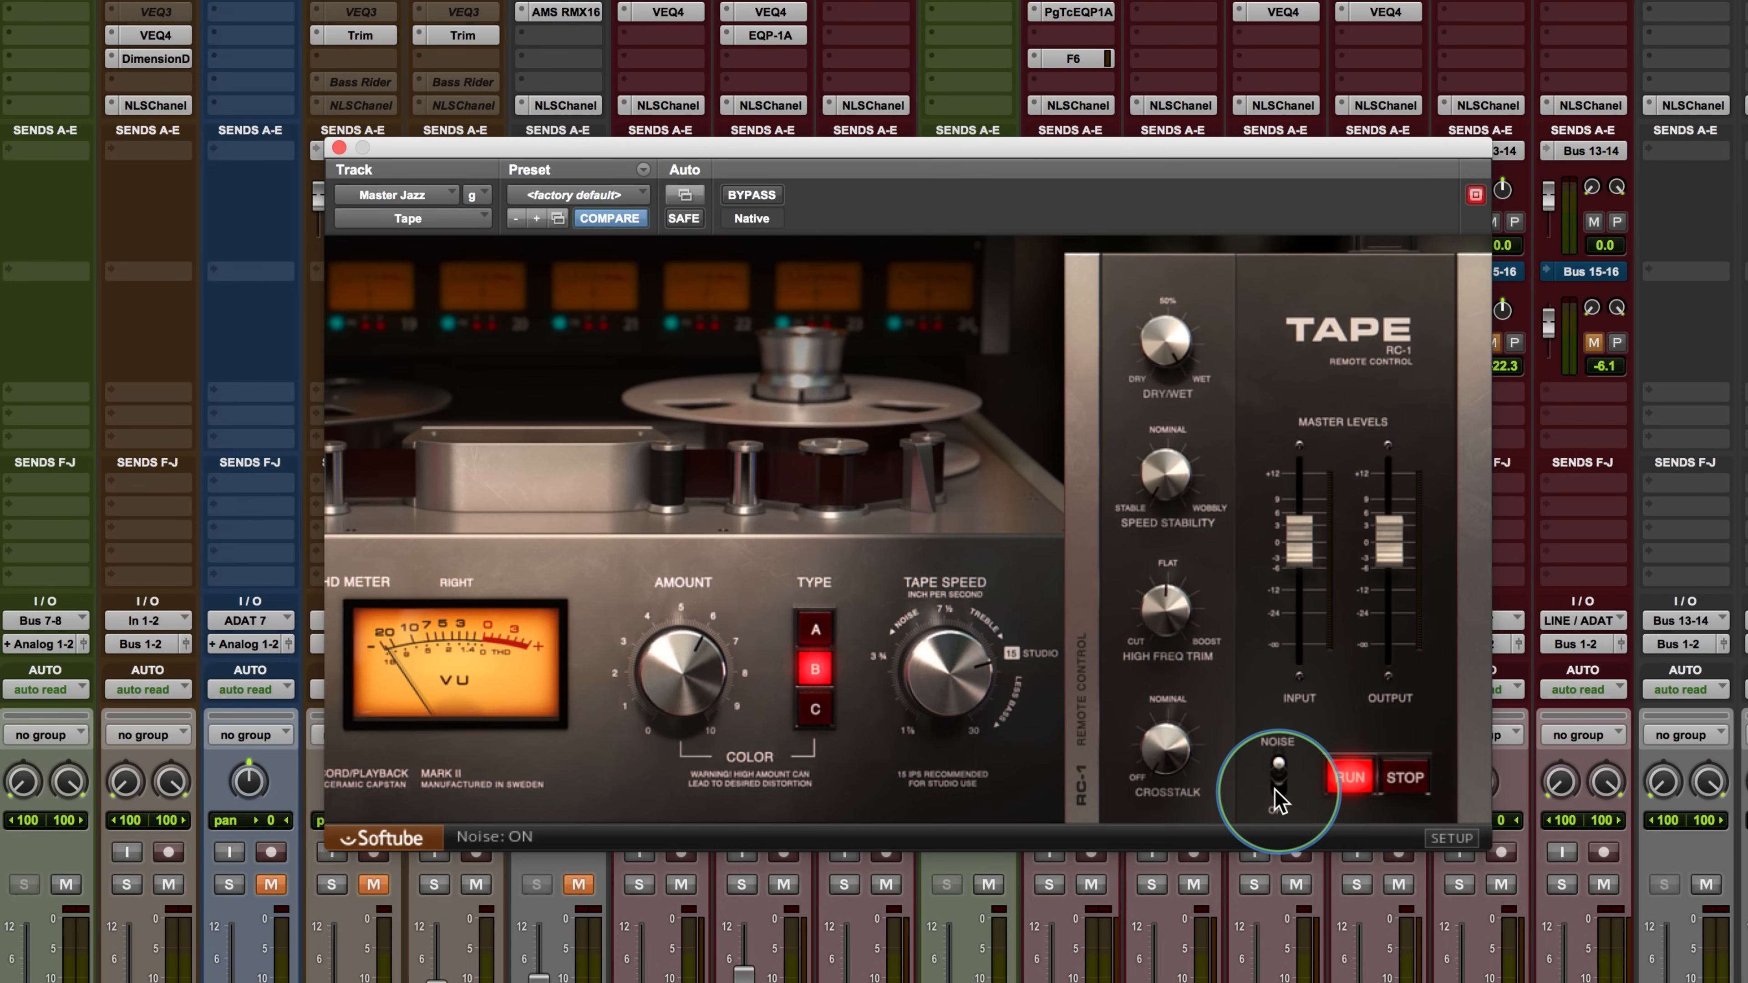
click(1401, 776)
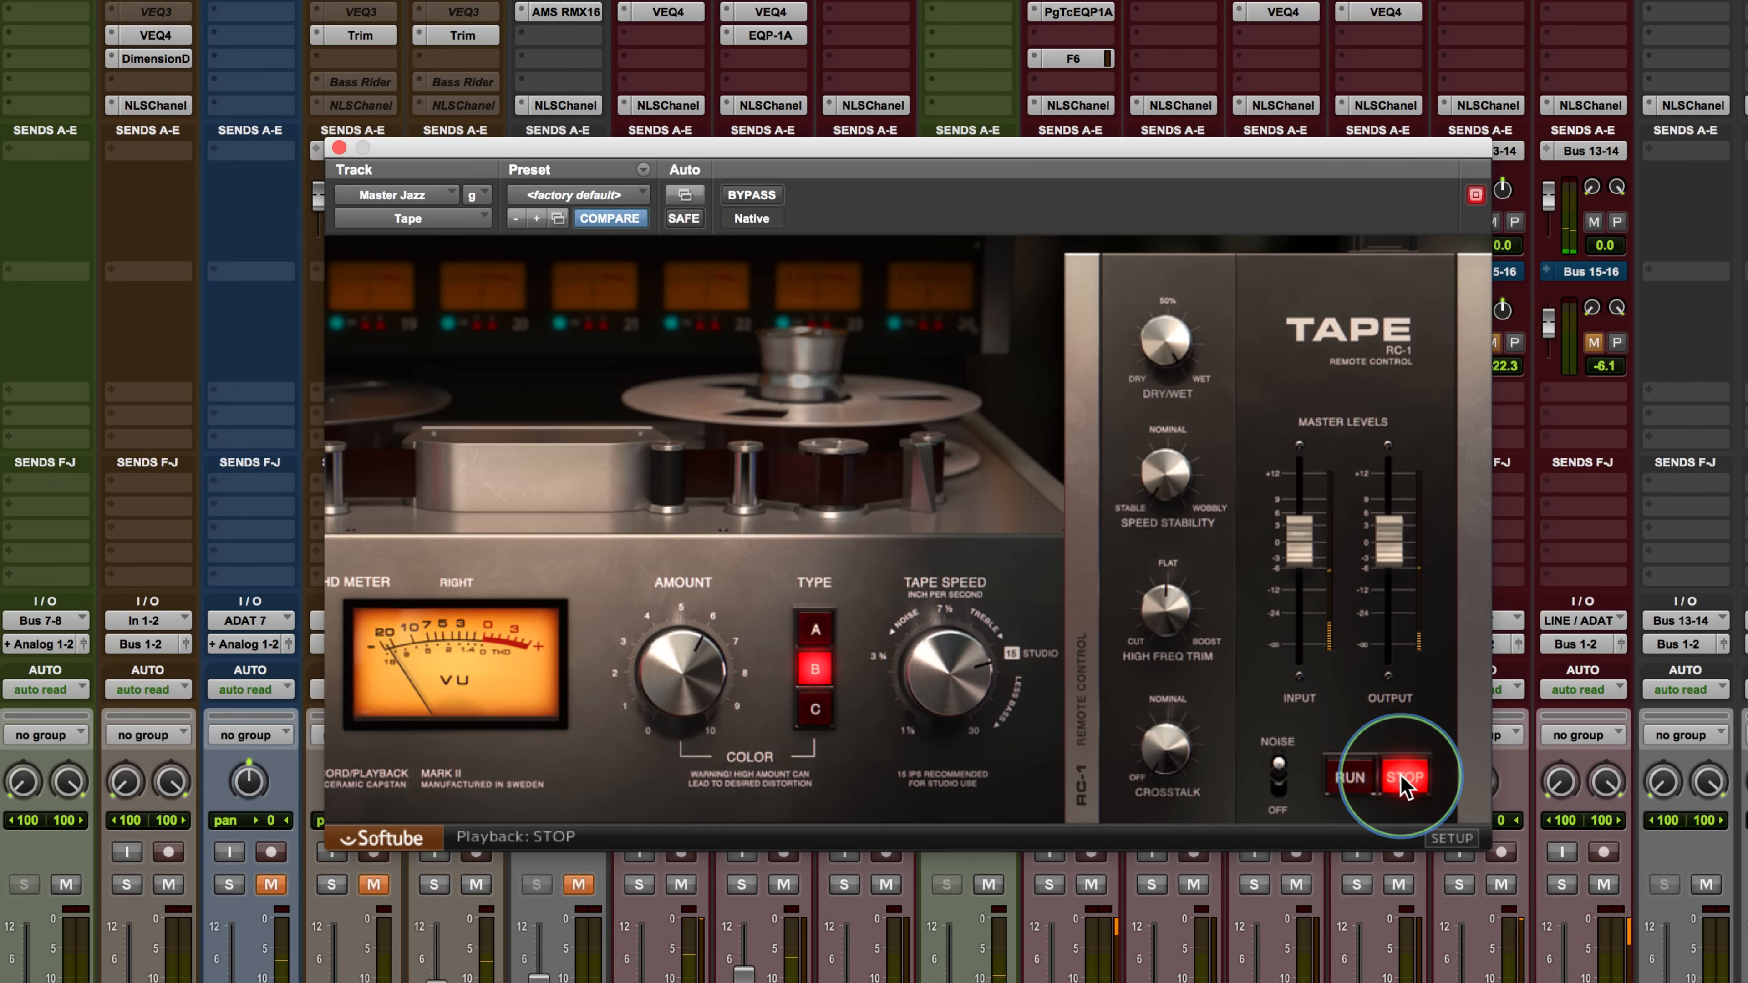
click(1350, 779)
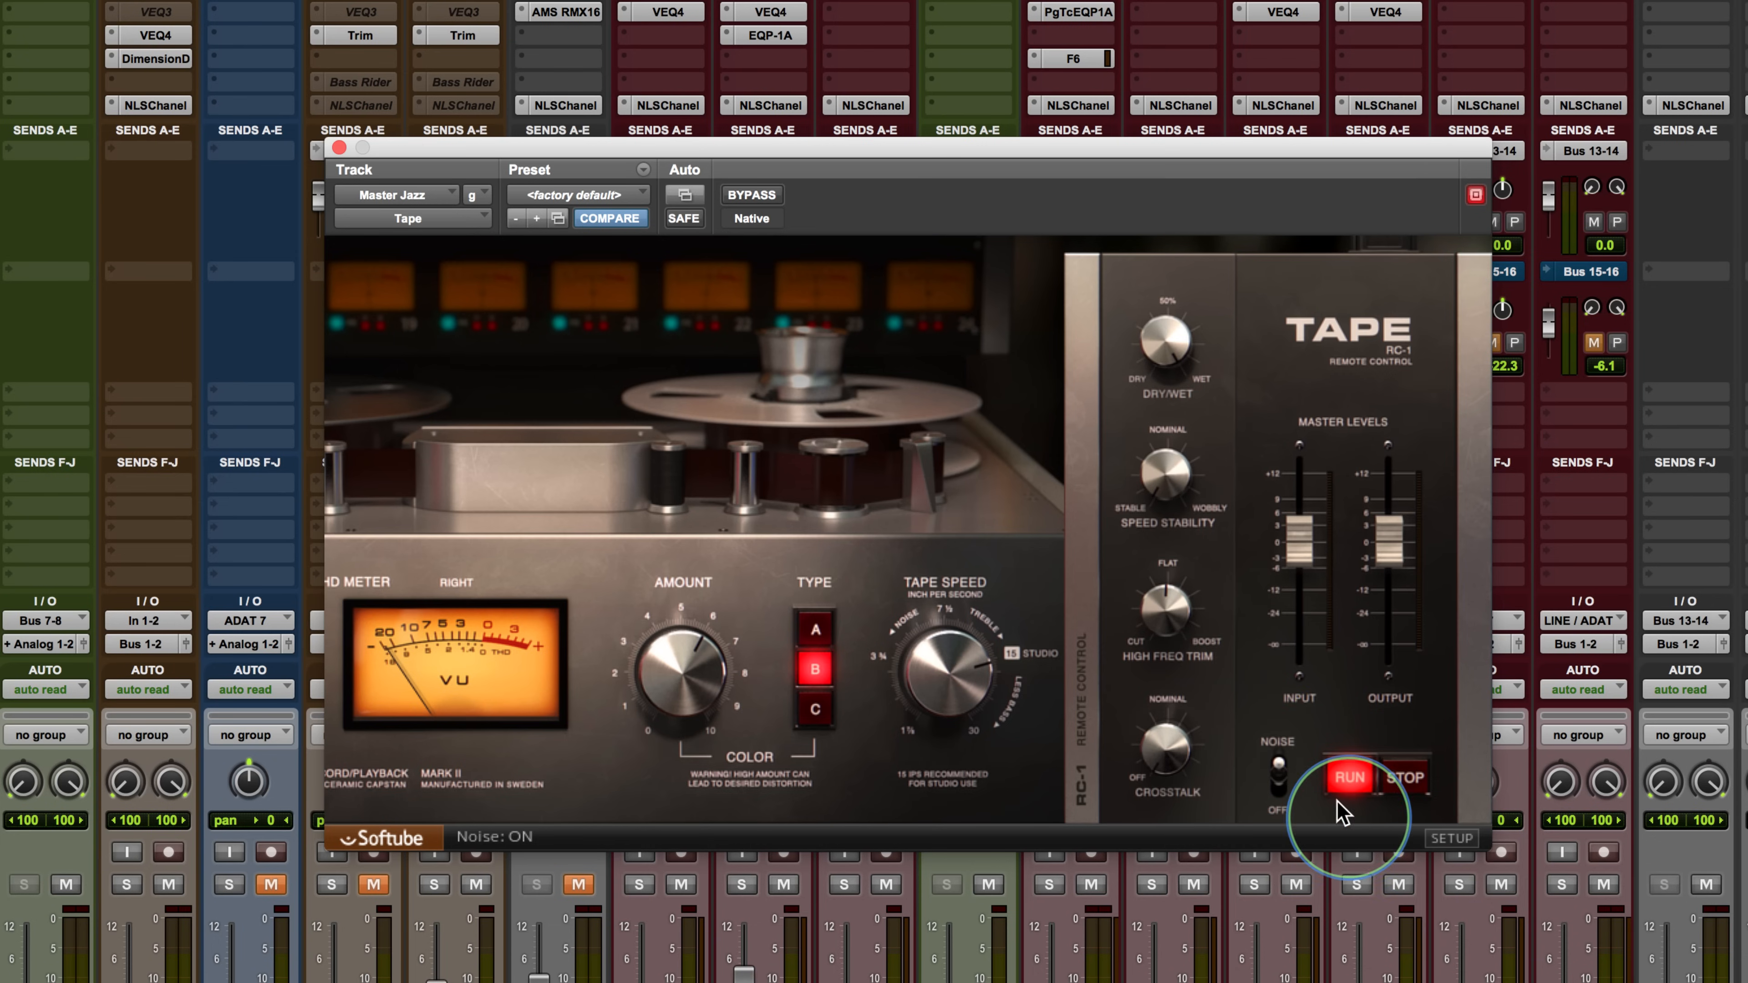
click(1404, 782)
click(1354, 784)
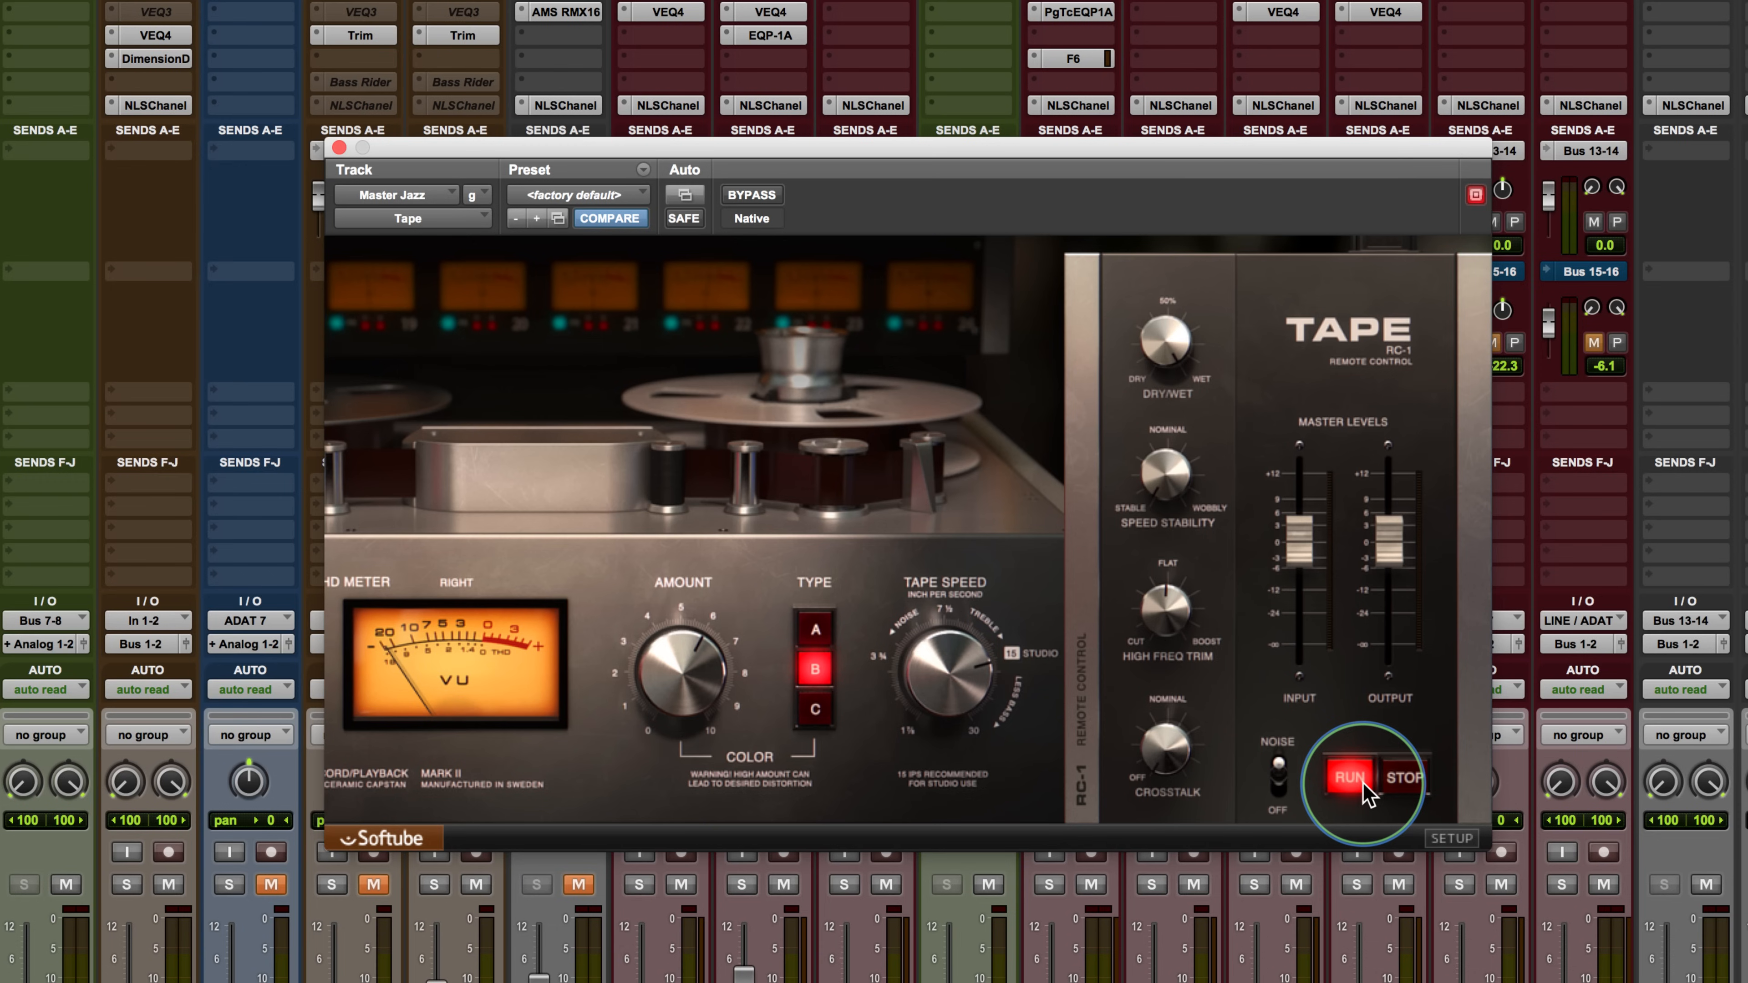
click(1382, 780)
click(1366, 788)
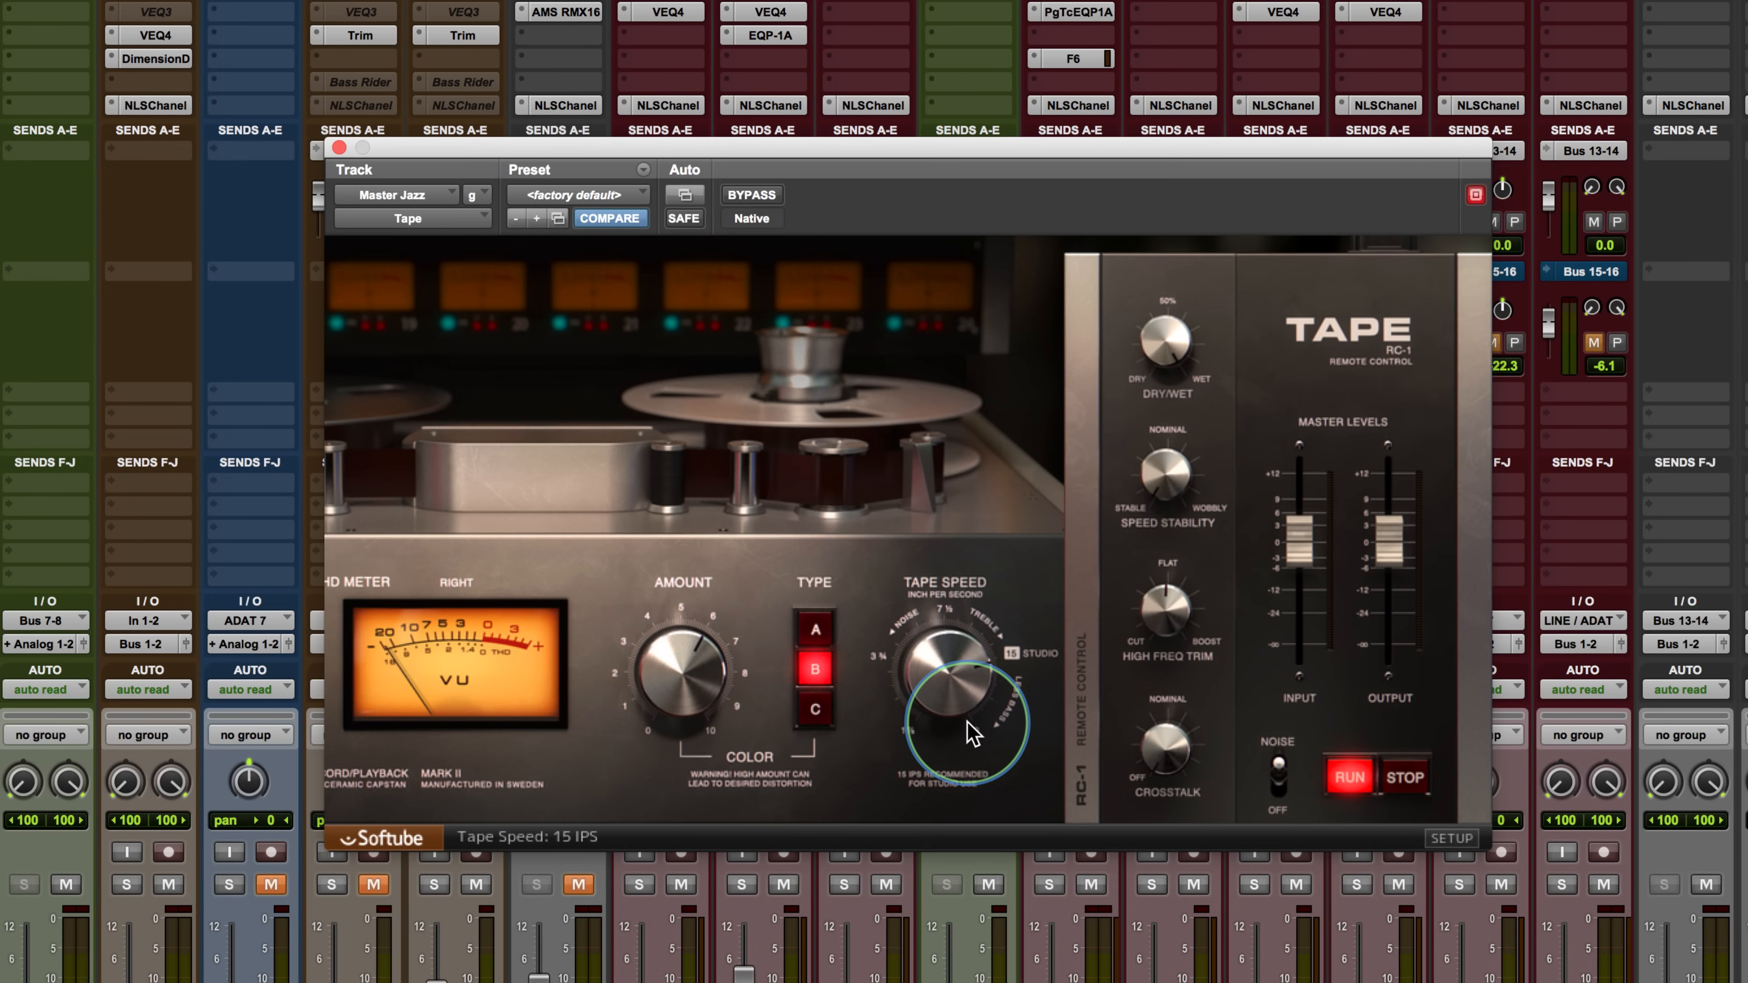
Step: Set the tape speed to 1 7/8 IPS and the color amount to maximum, with the output lowered to -12.0 dB
drag(942, 657, 909, 964)
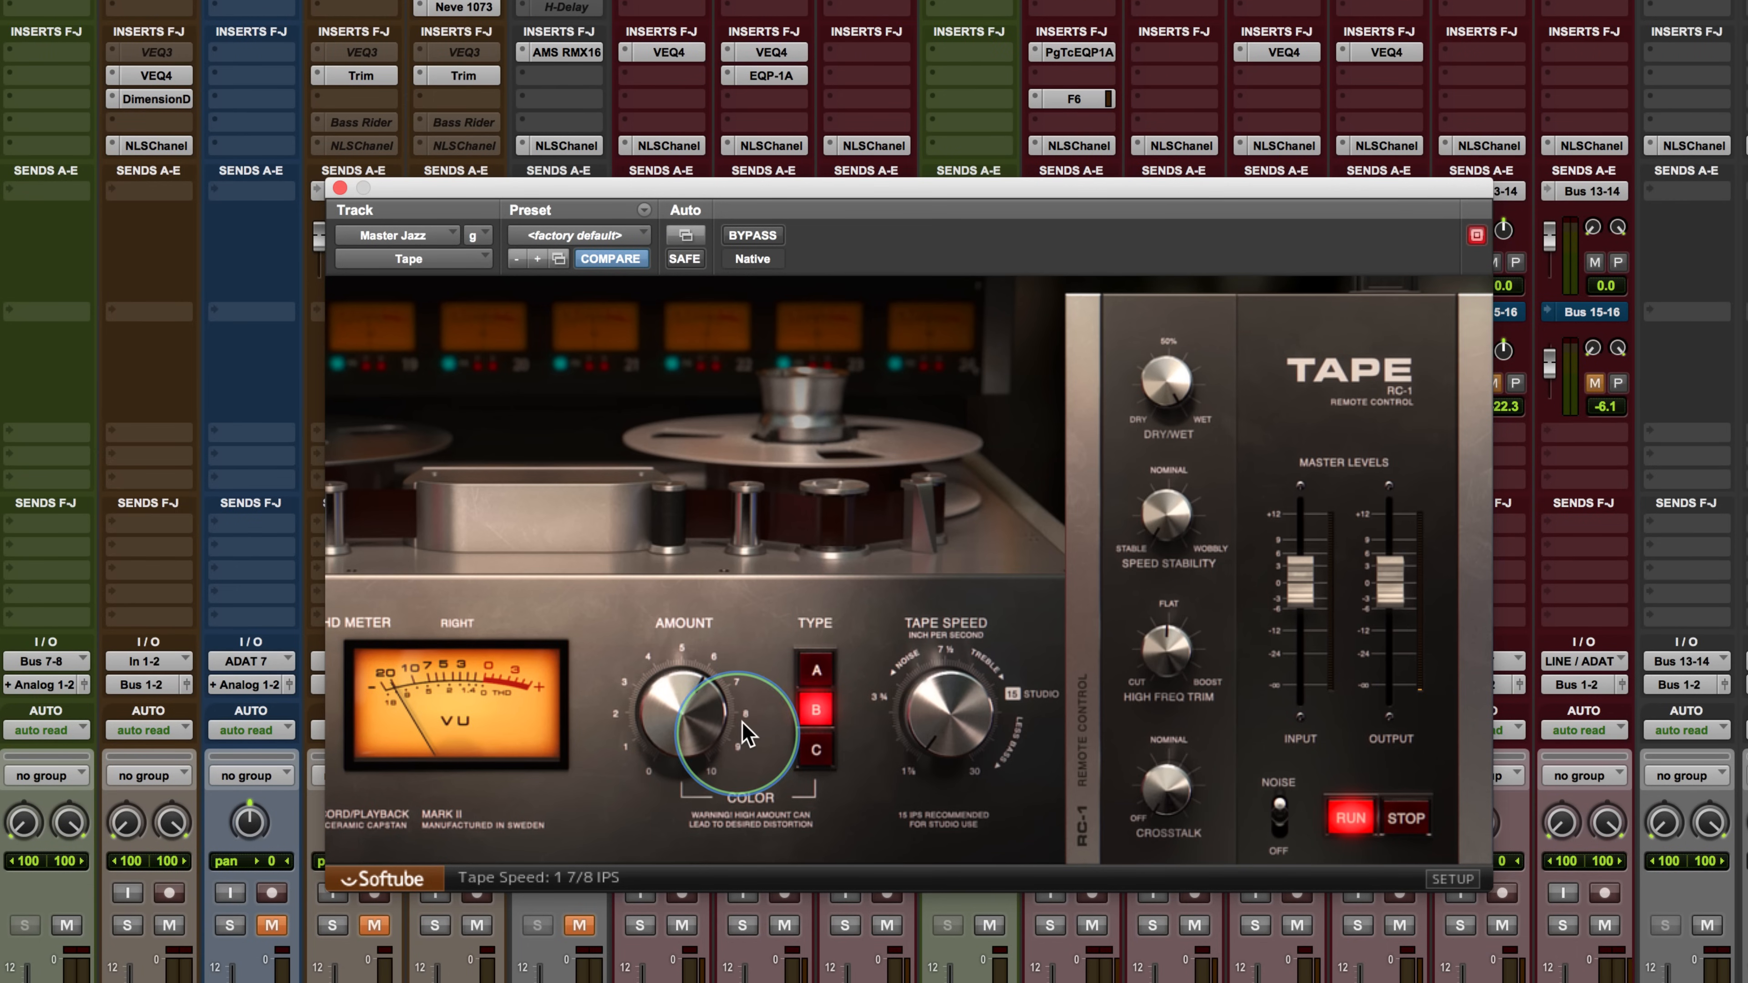
drag(677, 720, 663, 526)
drag(1389, 586, 1390, 651)
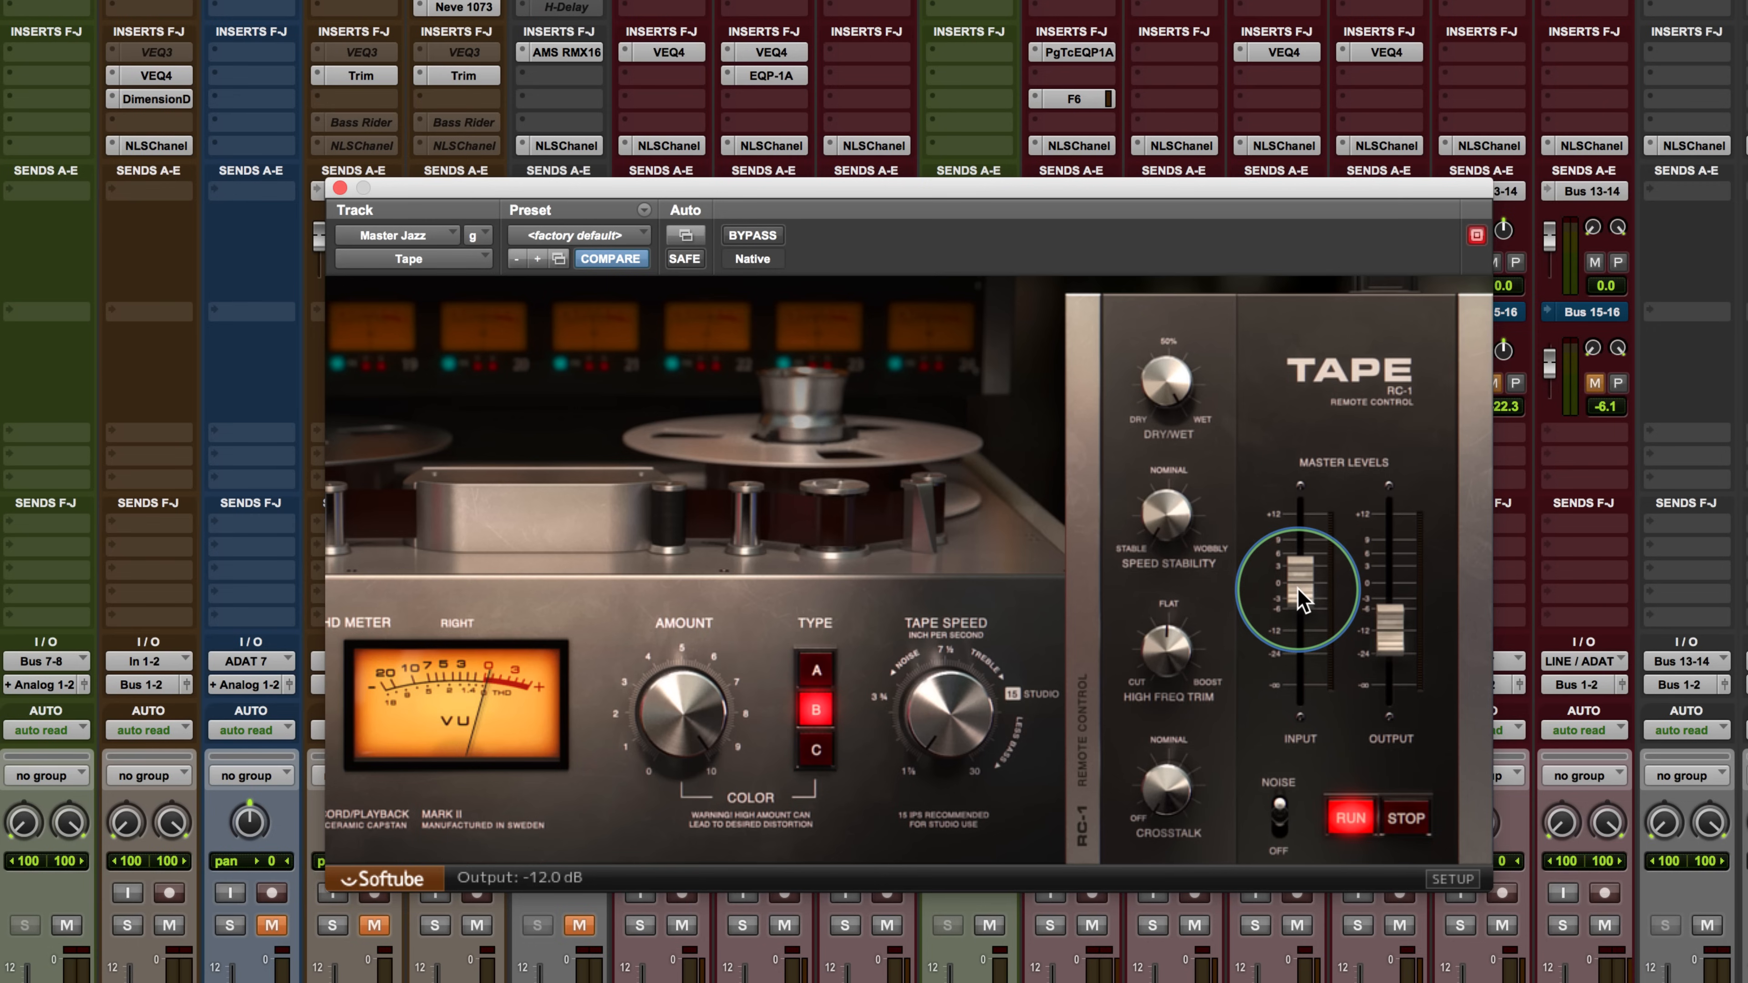
Step: Raise the input level to about +12 dB and turn the speed stability fully to Wobbly
drag(1300, 582, 1300, 503)
drag(1163, 531, 1159, 461)
mouse_move(1145, 322)
mouse_down()
mouse_move(1161, 266)
mouse_move(1158, 291)
mouse_up()
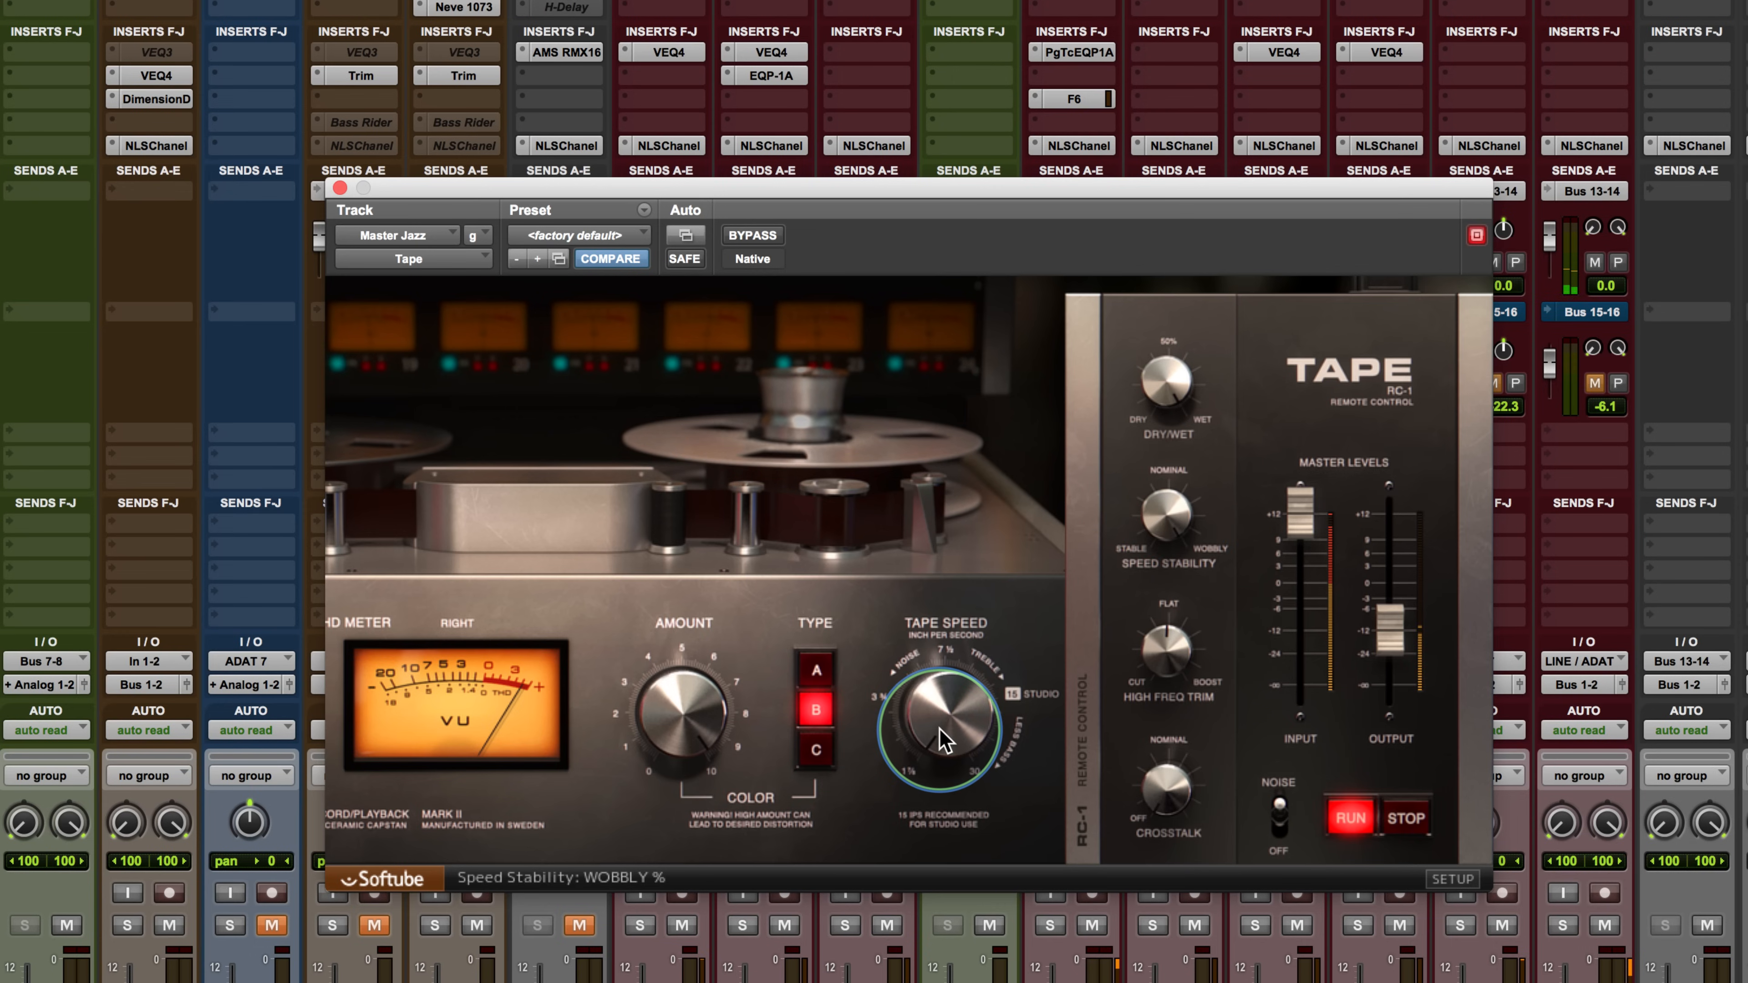
Step: Return the input and output levels to 0.0 dB and set the tape speed to 3 3/4 IPS
drag(1303, 530, 1391, 584)
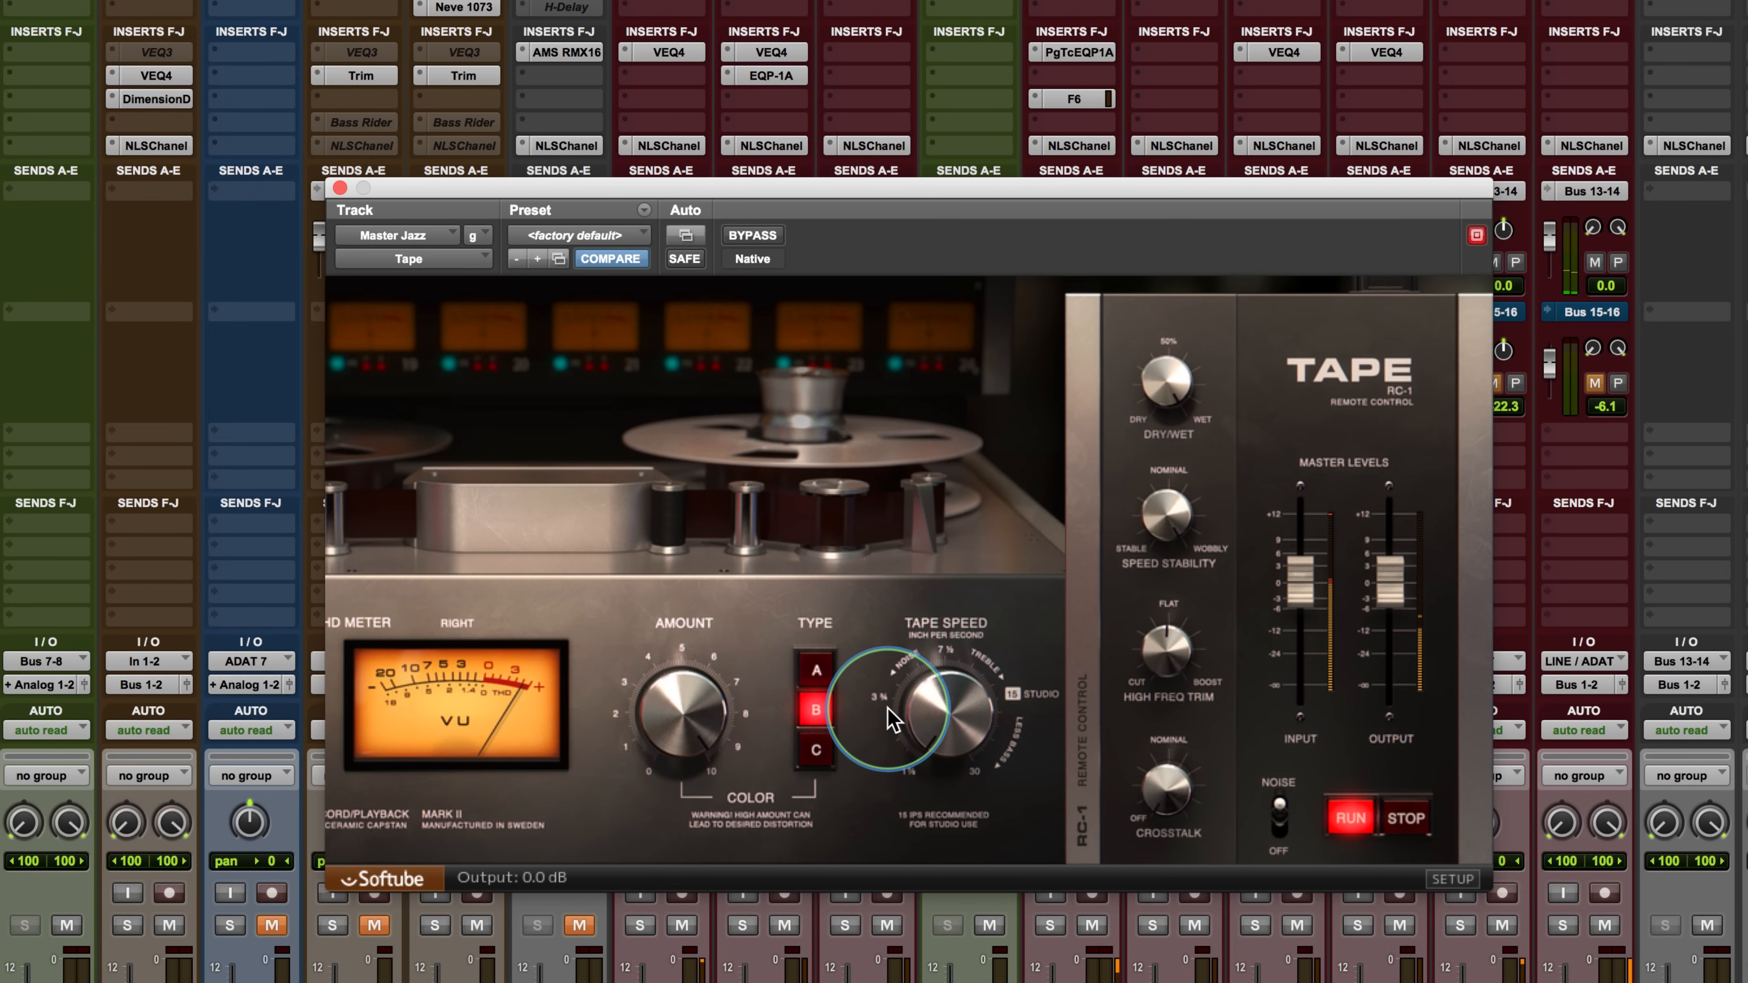
drag(912, 735, 912, 724)
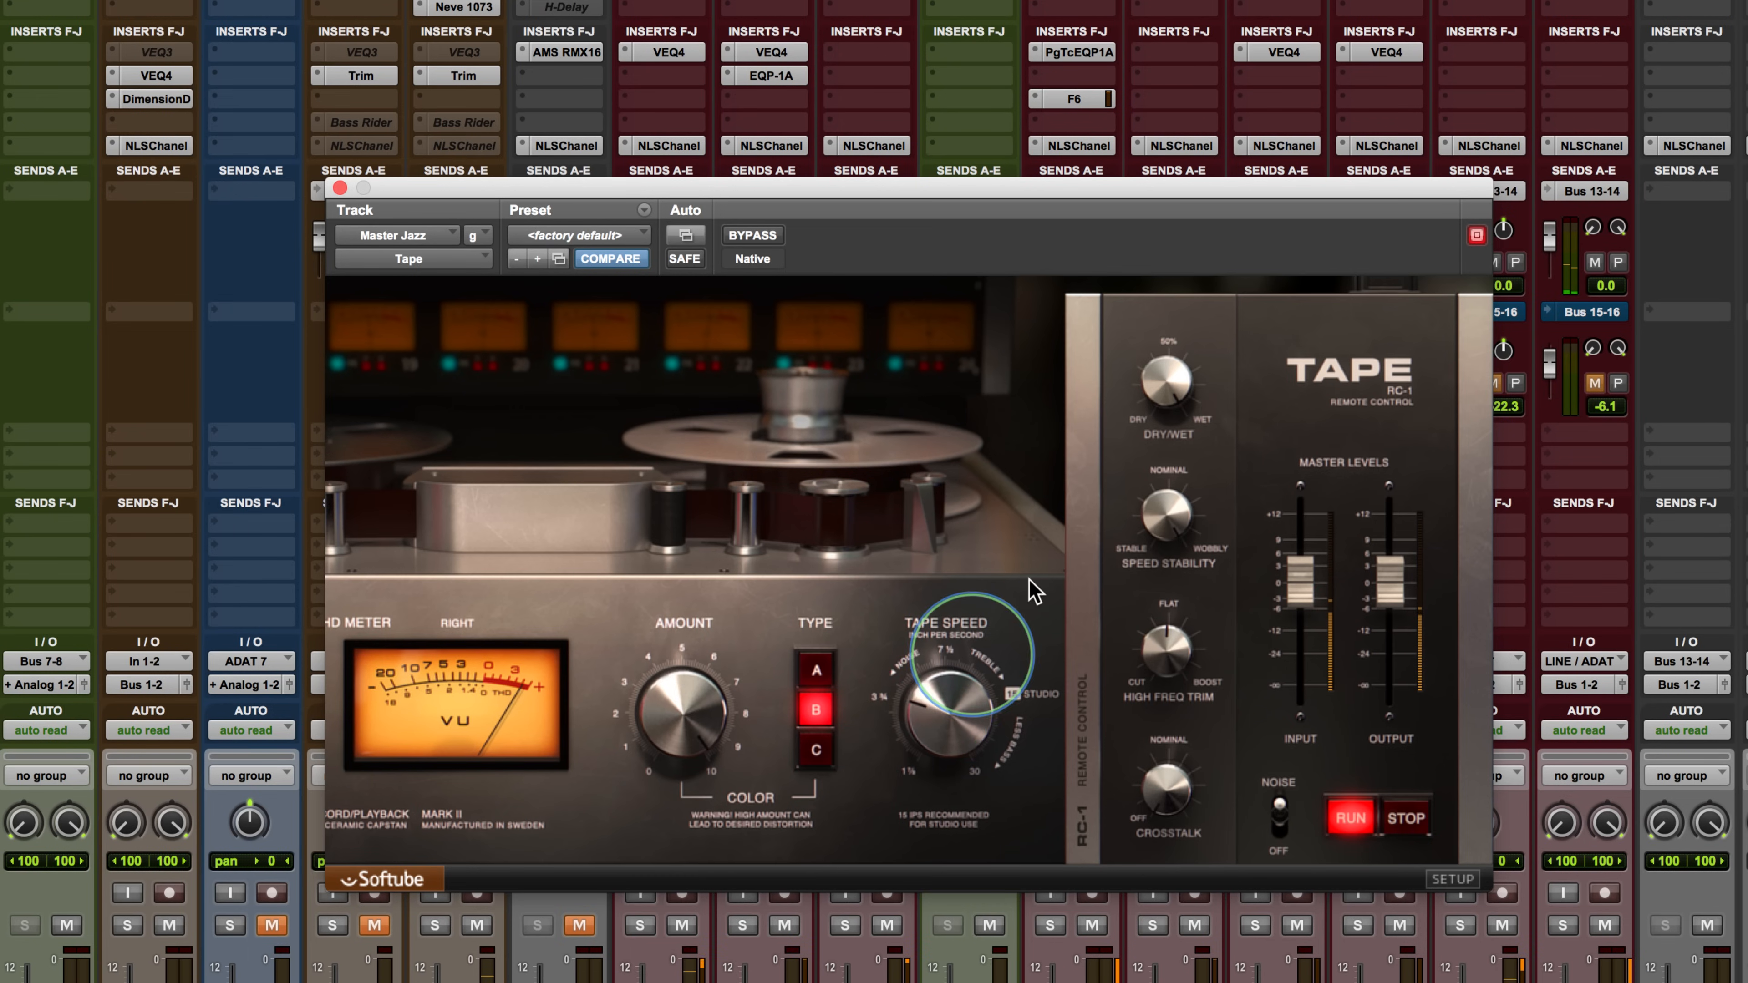
Step: Bypass and re-enable the Tape plug-in to compare the mix with and without tape processing
click(757, 237)
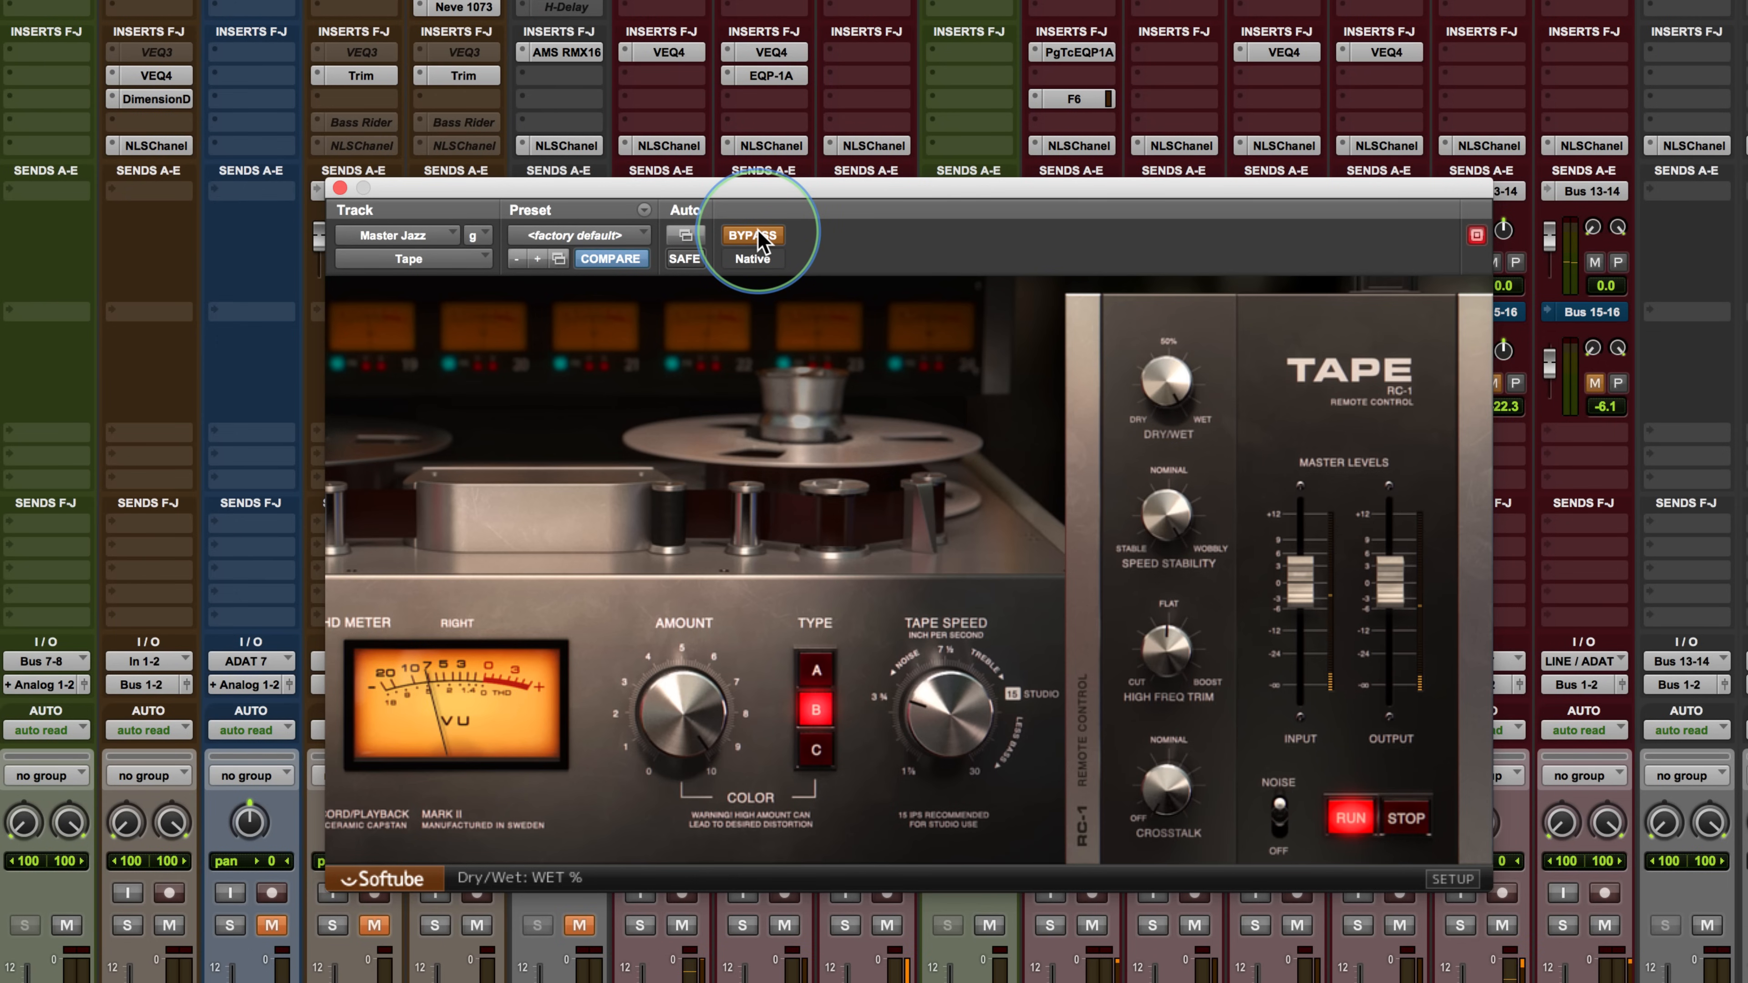
click(757, 236)
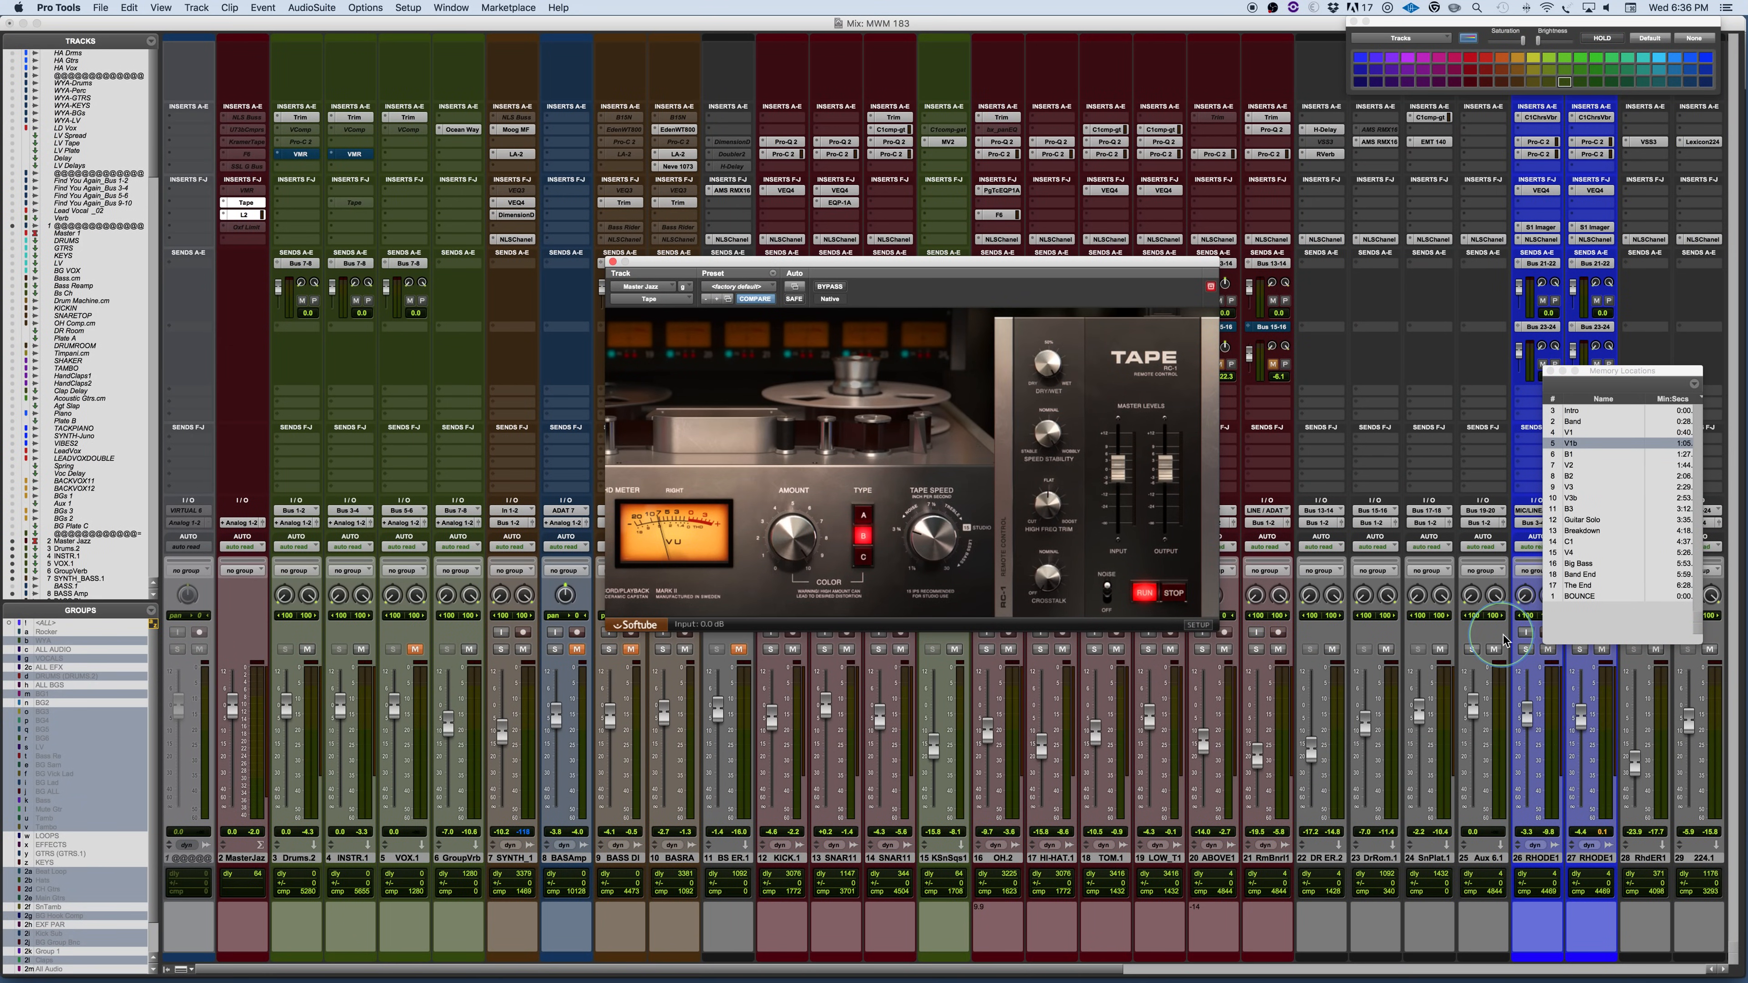
Step: Solo the two Rhodes tracks and turn the Tape speed stability fully to Wobbly
click(1526, 649)
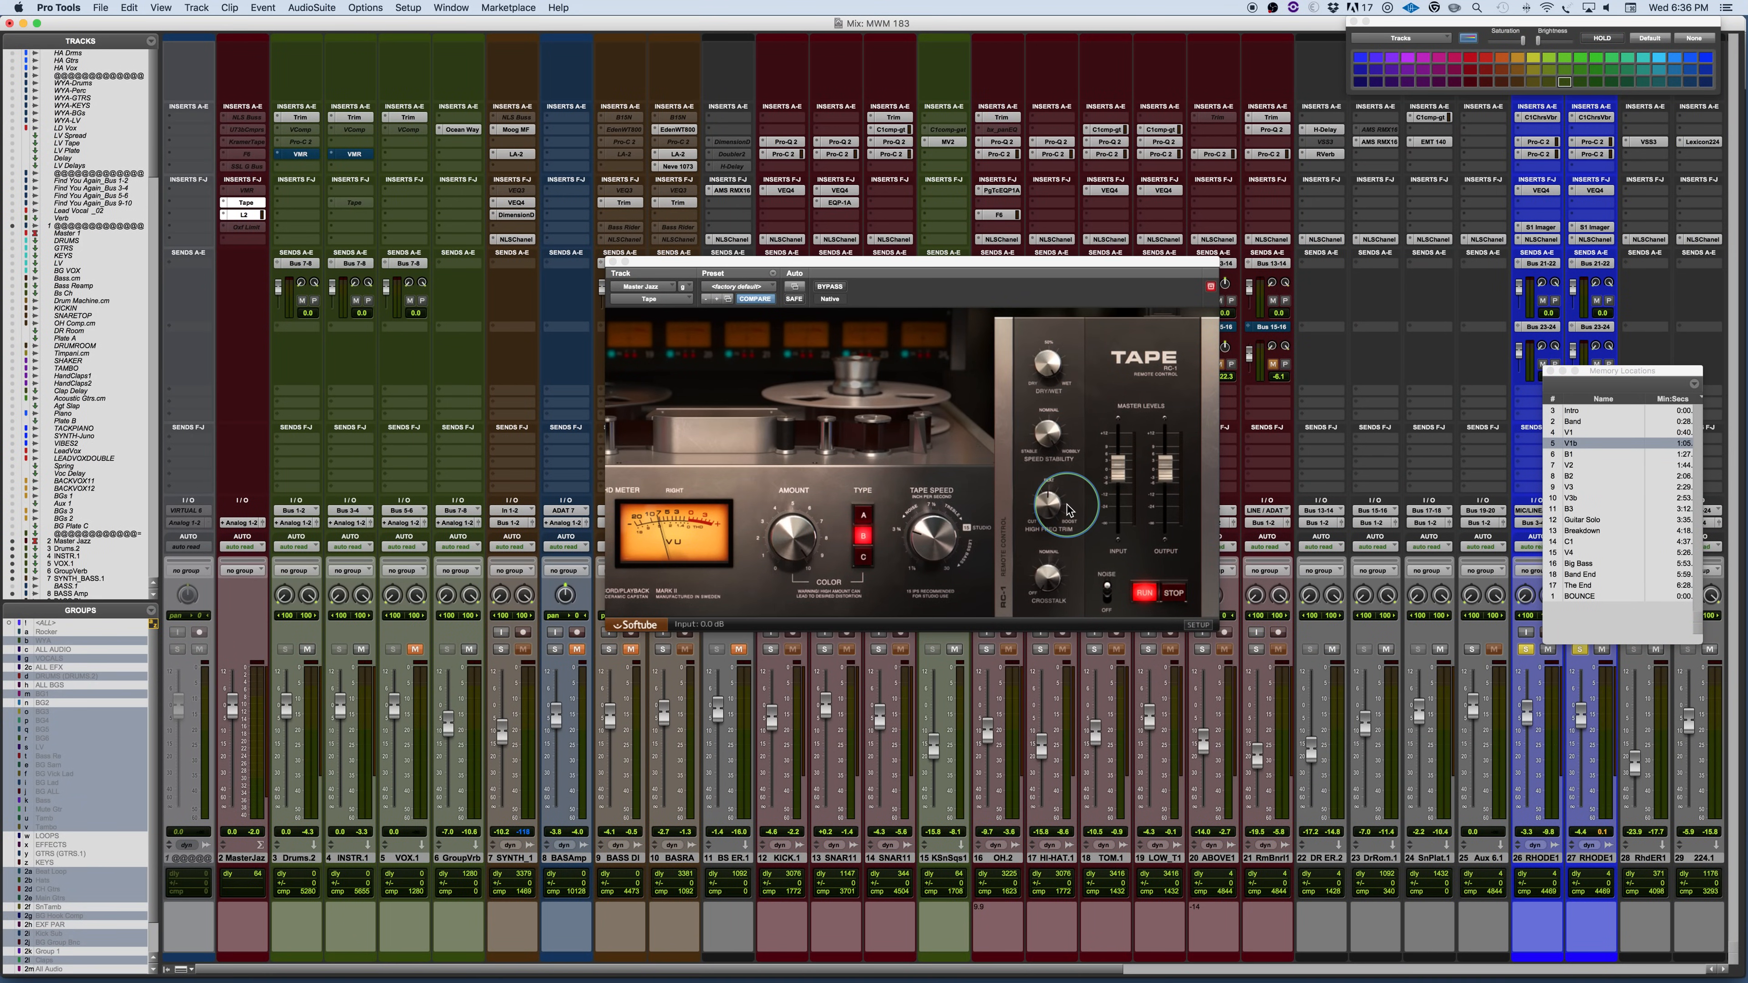
click(1042, 446)
click(1041, 443)
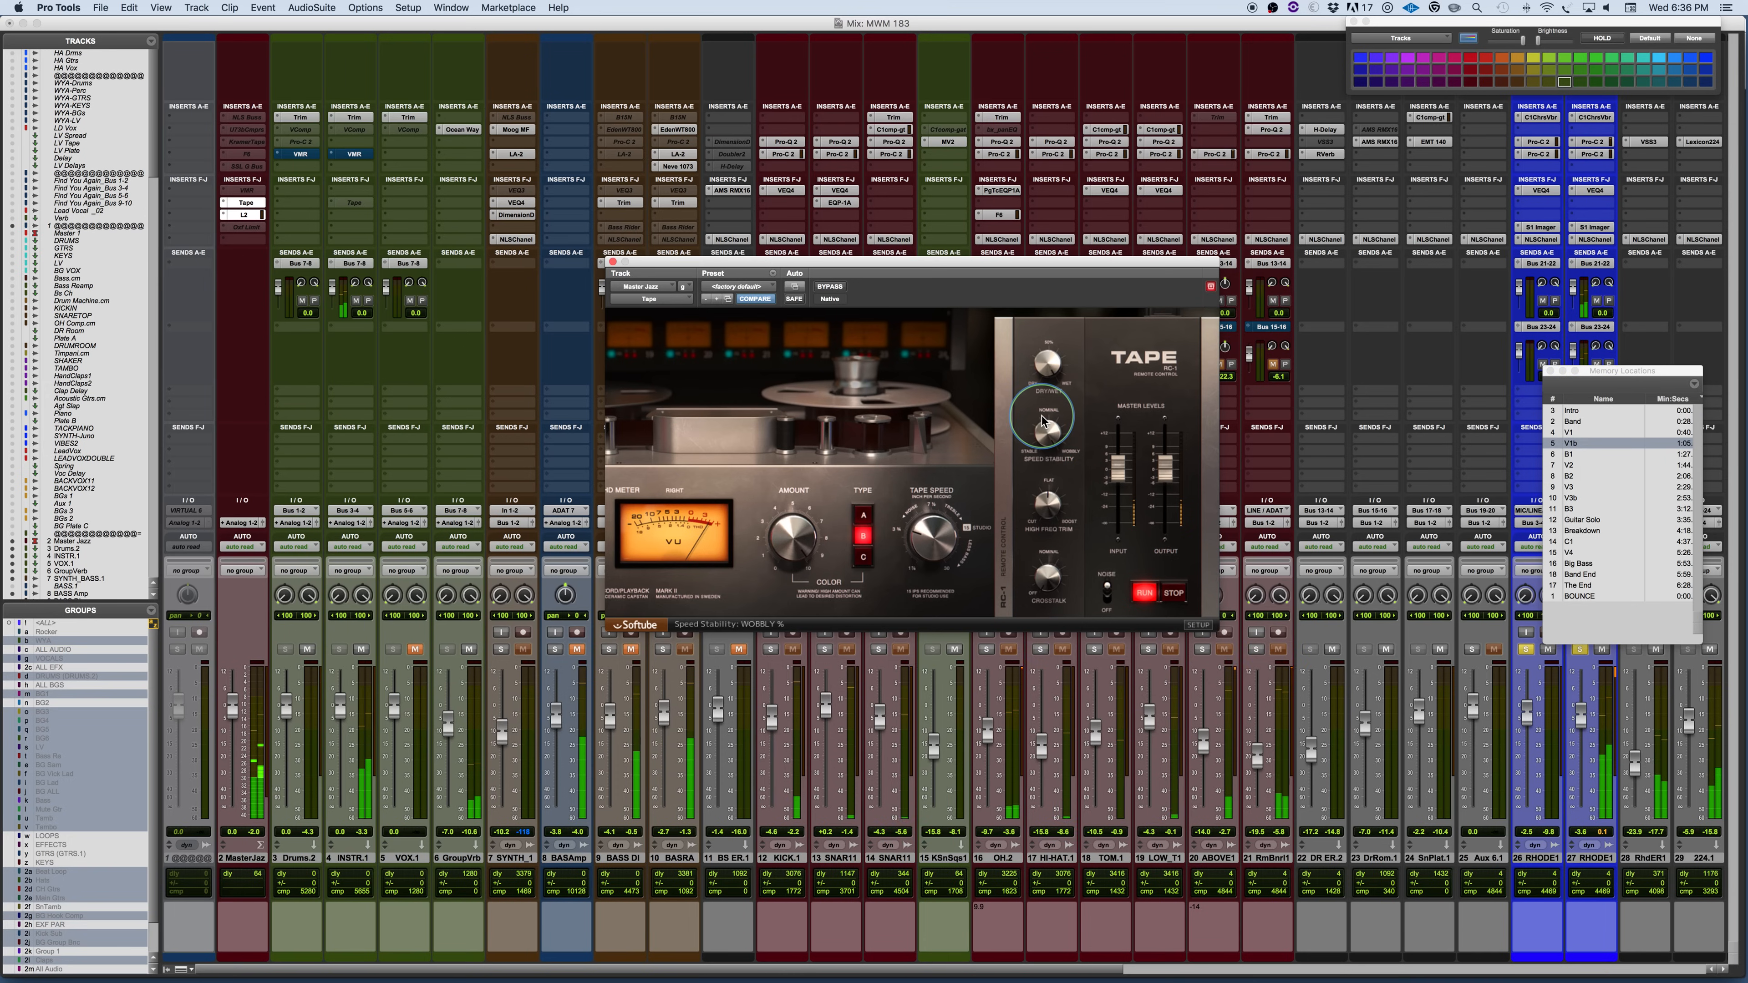
Step: Lower the dry/wet mix to about 31.5 %, compare it against bypass, and unsolo the Rhodes tracks
drag(1044, 364, 1032, 441)
click(828, 286)
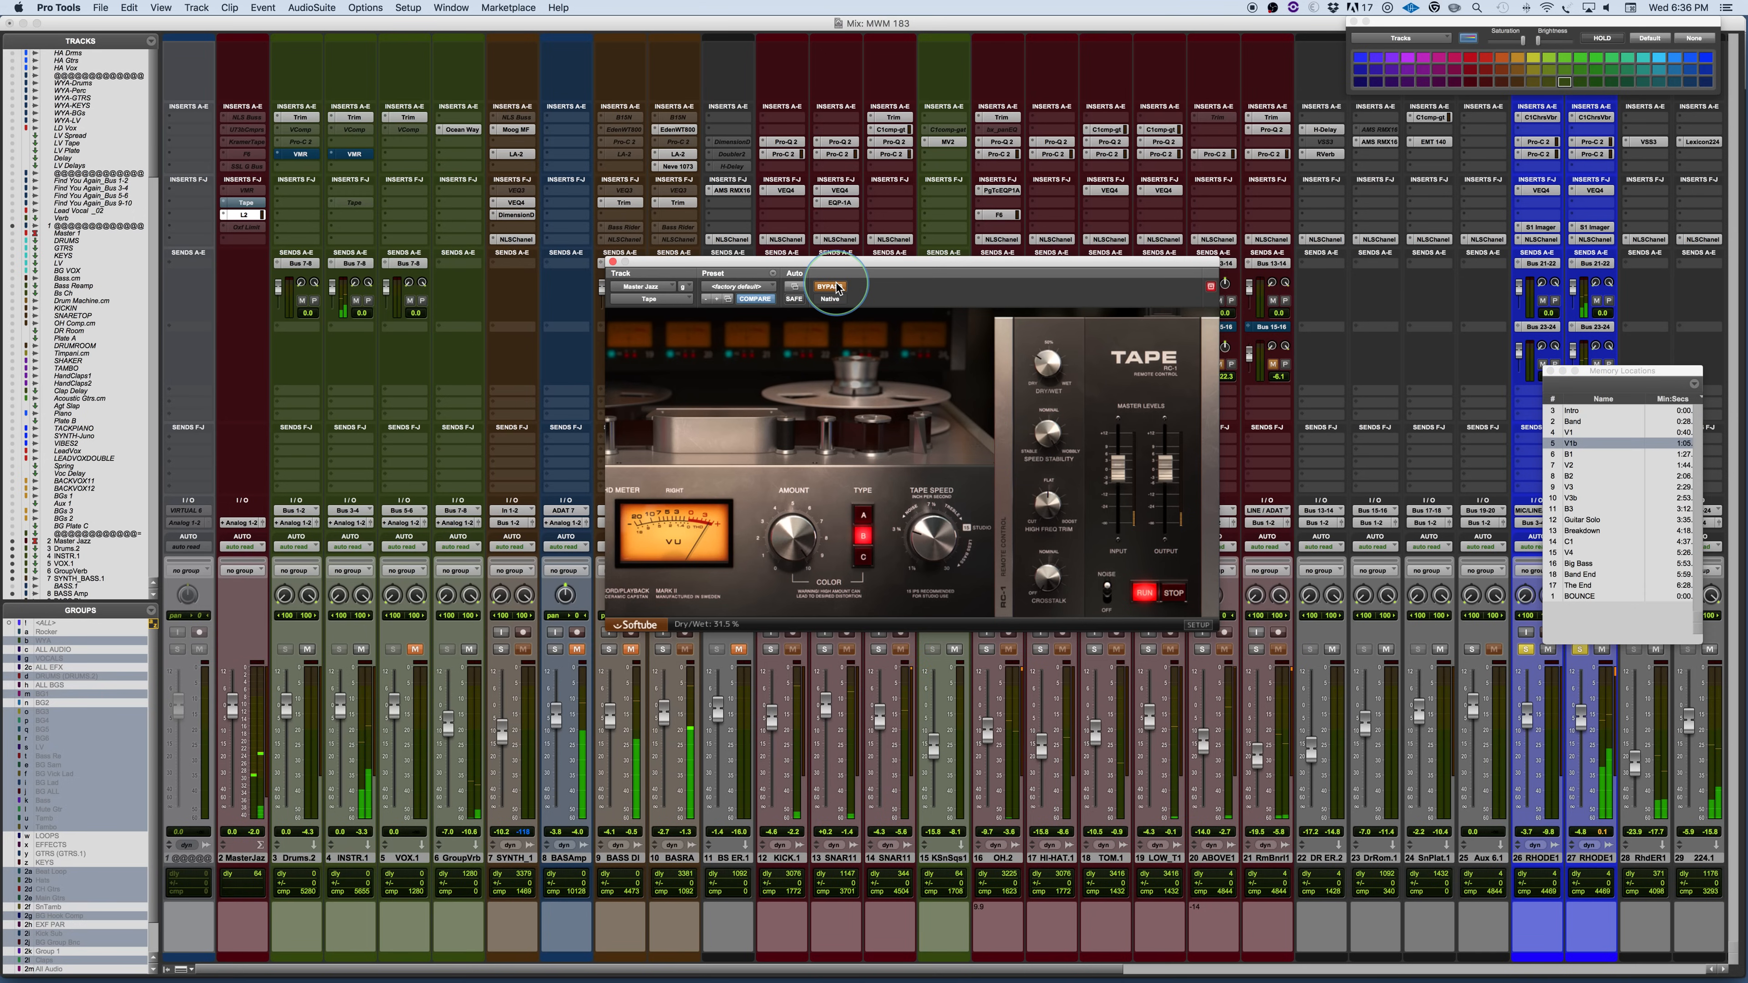
click(1052, 357)
drag(1049, 373, 1044, 361)
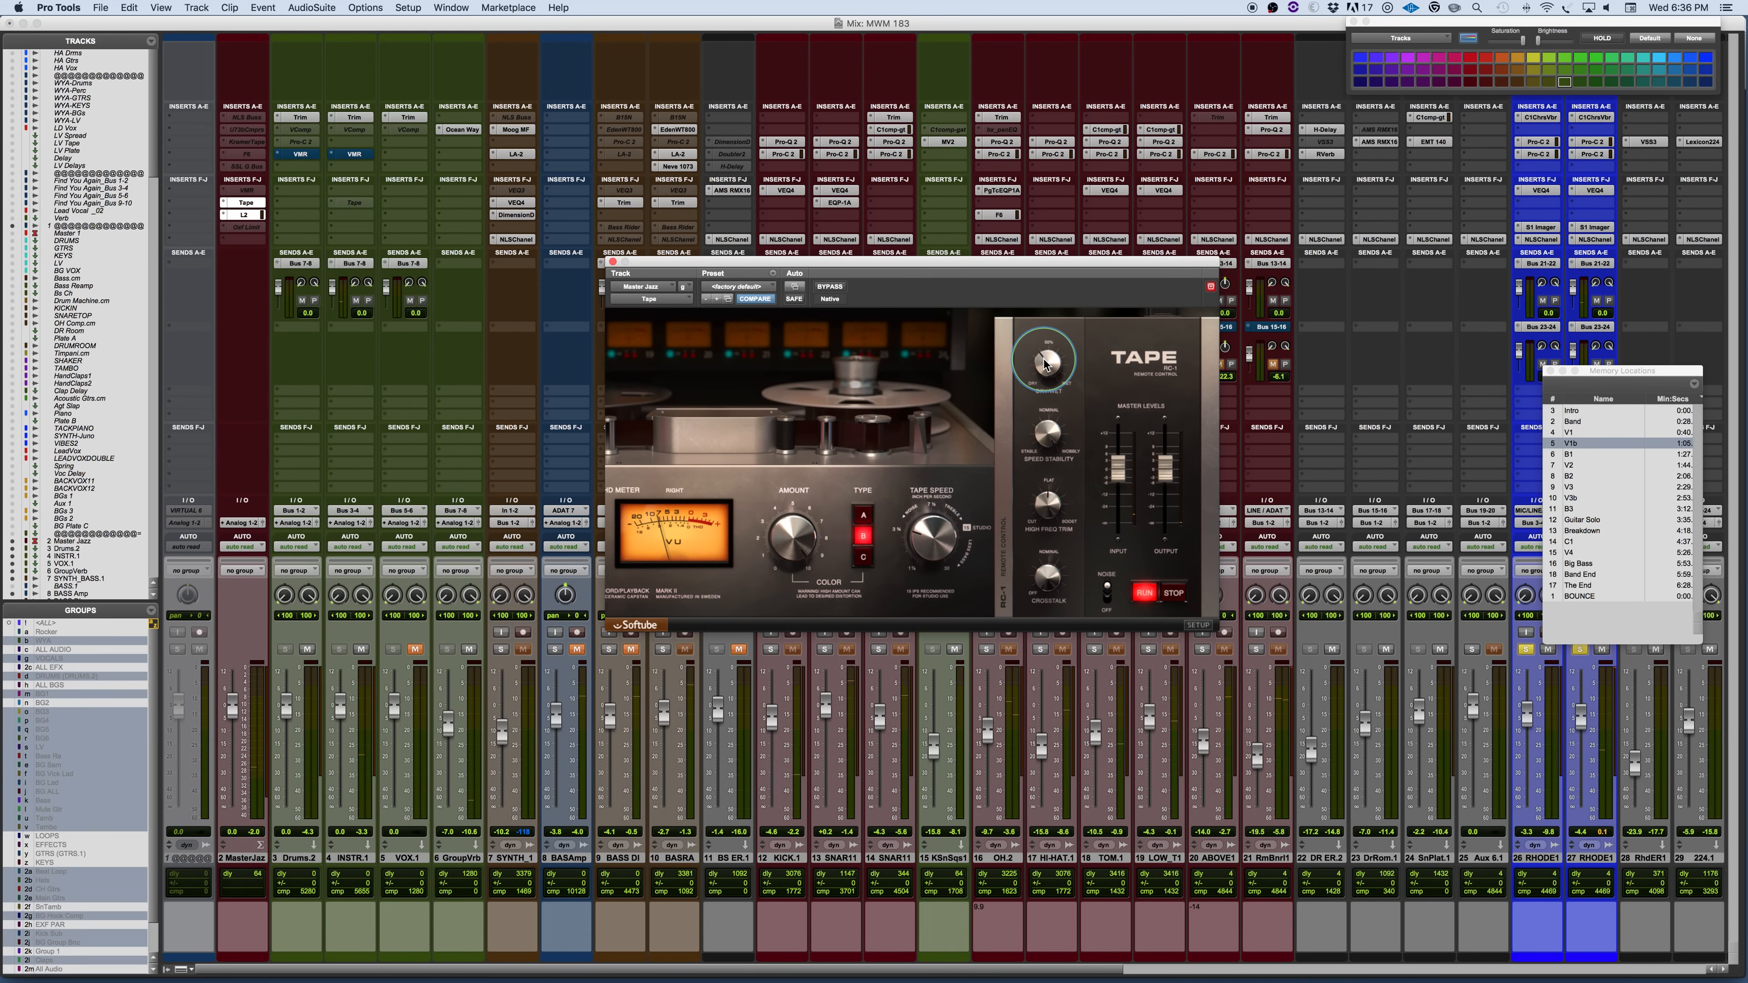
click(1532, 650)
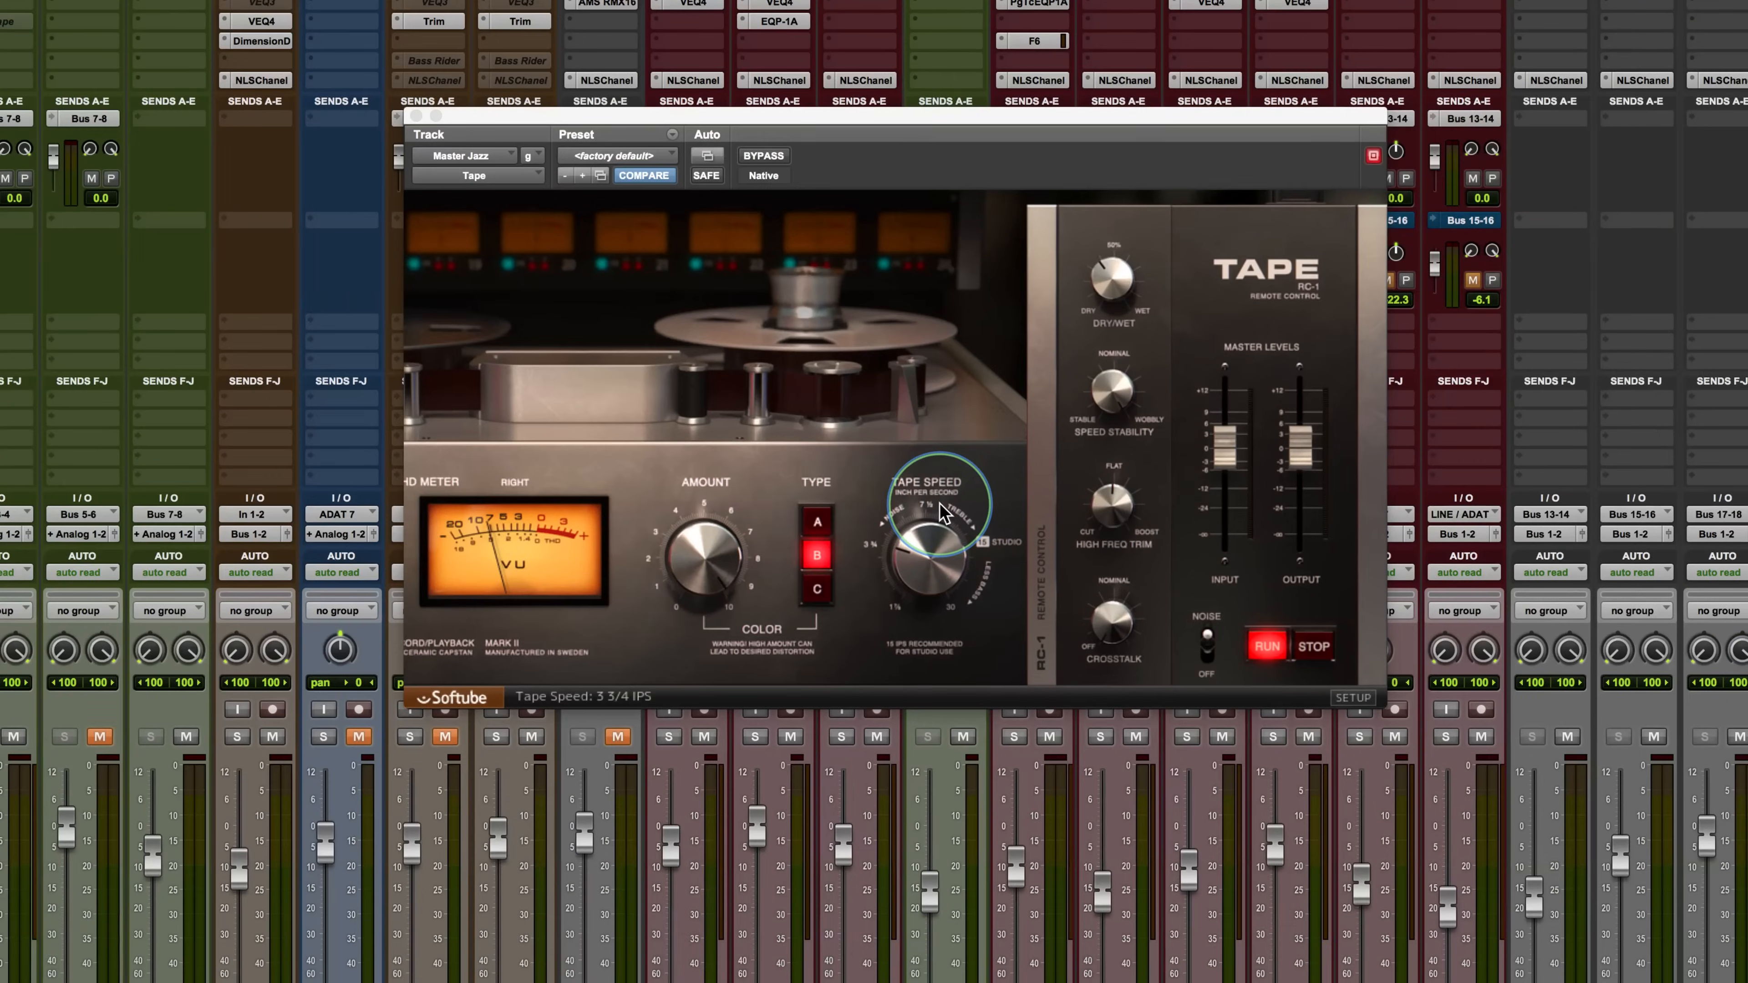
Step: Reset and readjust the color amount, and set the tape speed to 15 IPS
click(1104, 145)
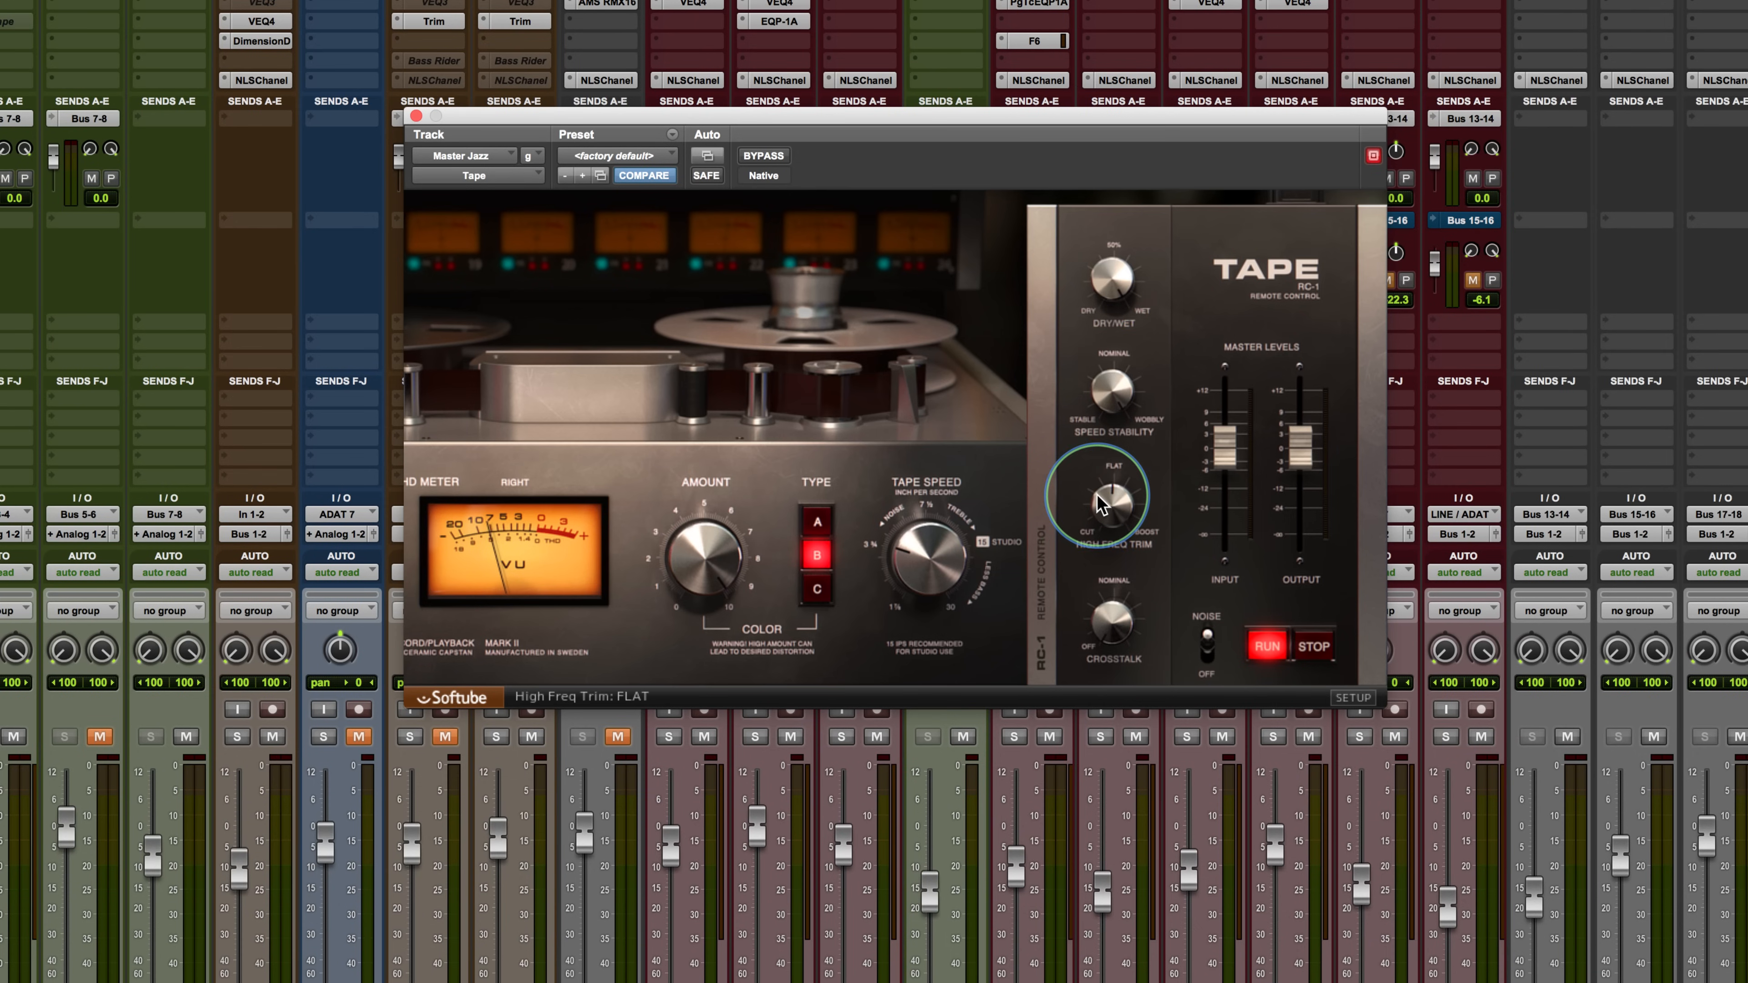
alt+click(715, 580)
drag(686, 574, 689, 546)
drag(925, 498, 928, 517)
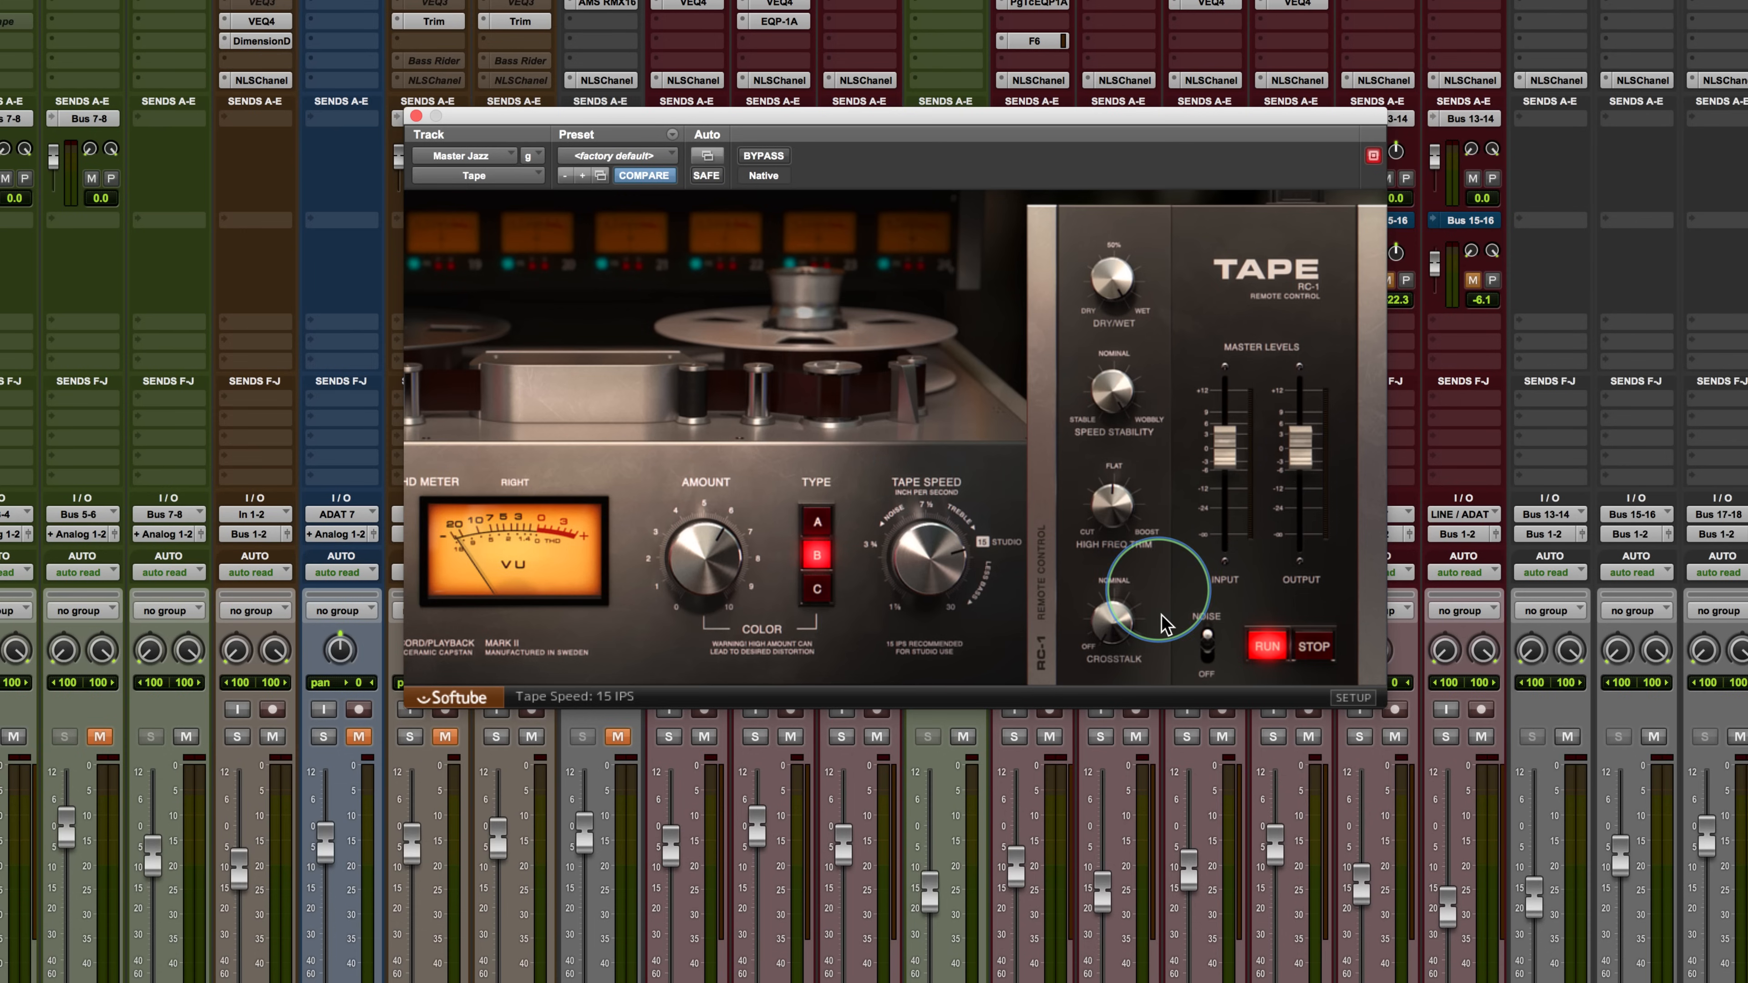
Step: Play the mix while trying high frequency trim settings of 2.9 and -1.8, reset the trim to flat, and raise it to 1.3
key(space)
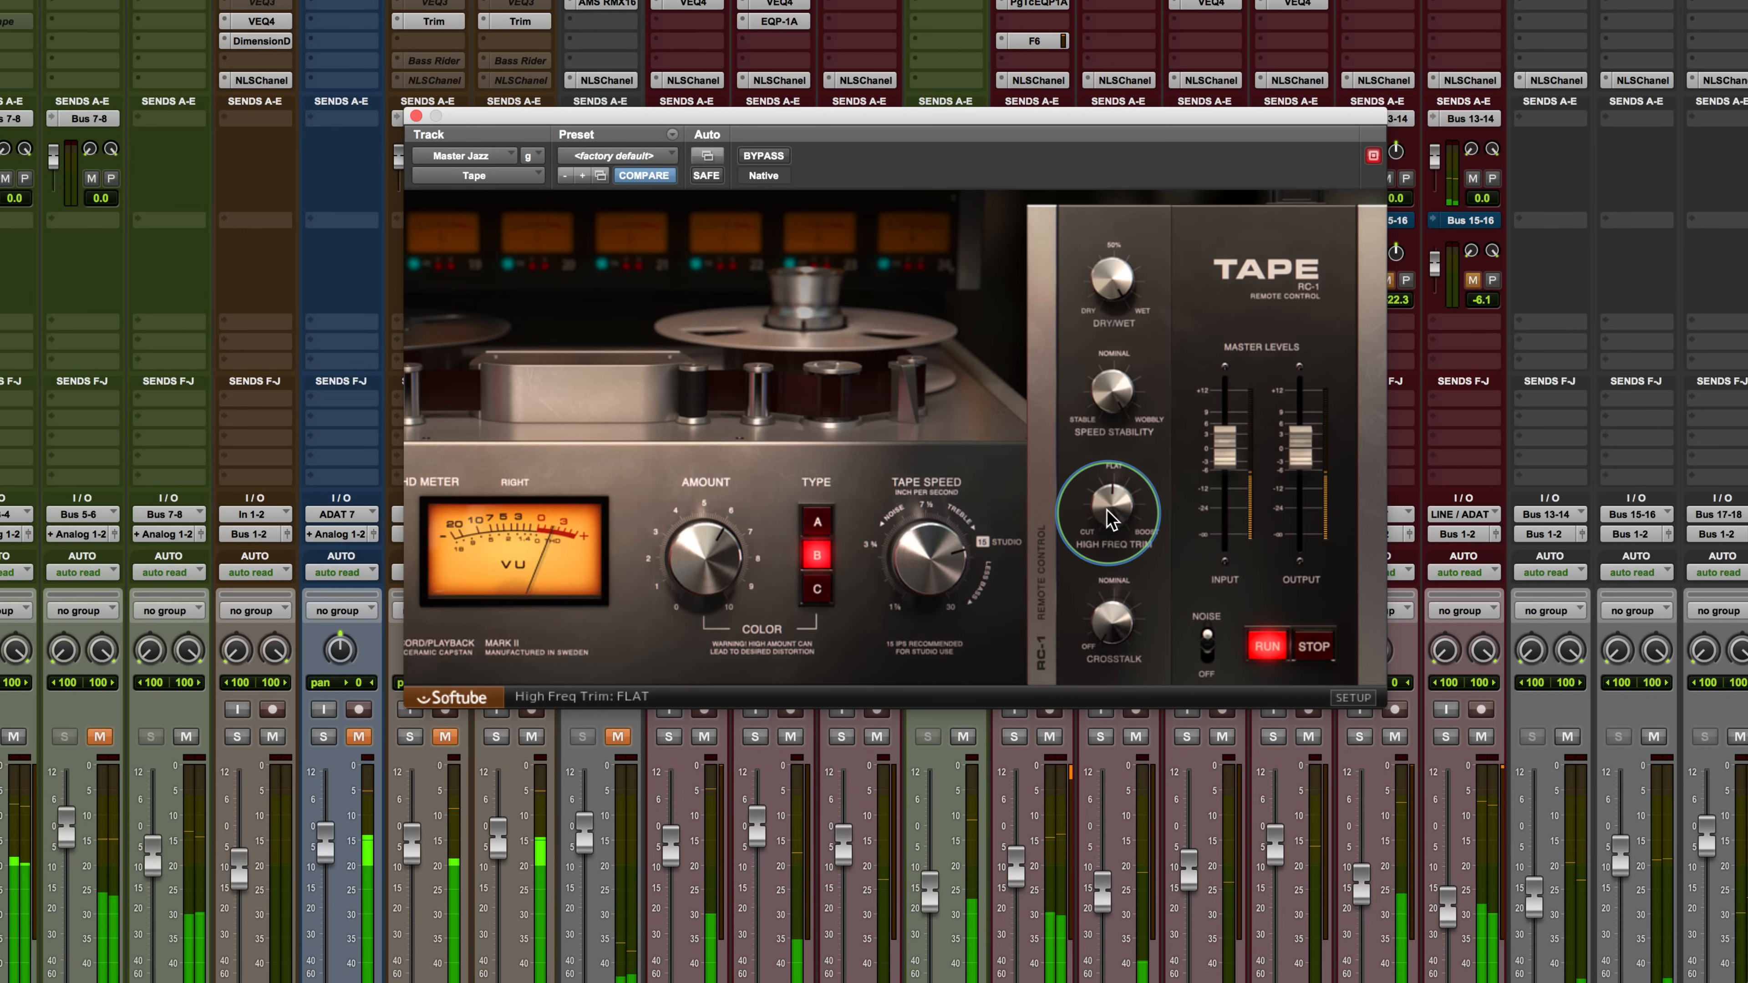
drag(1113, 390, 1120, 801)
drag(1106, 517, 1105, 475)
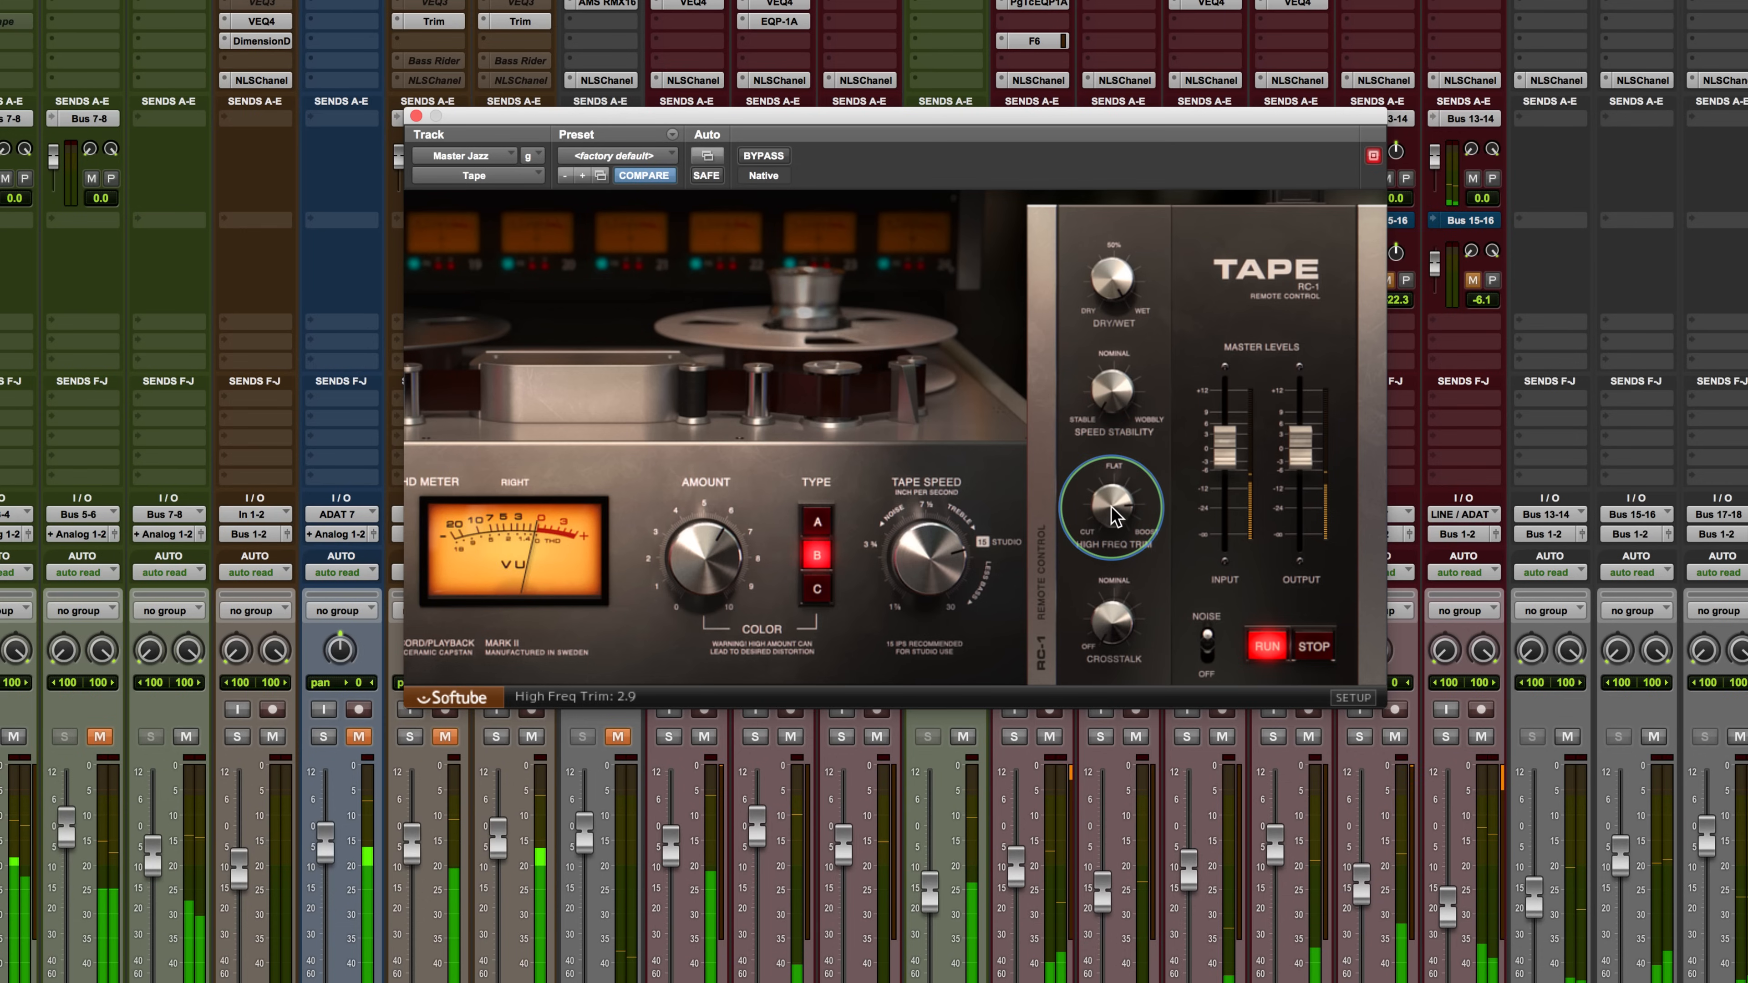
drag(1110, 506, 1110, 608)
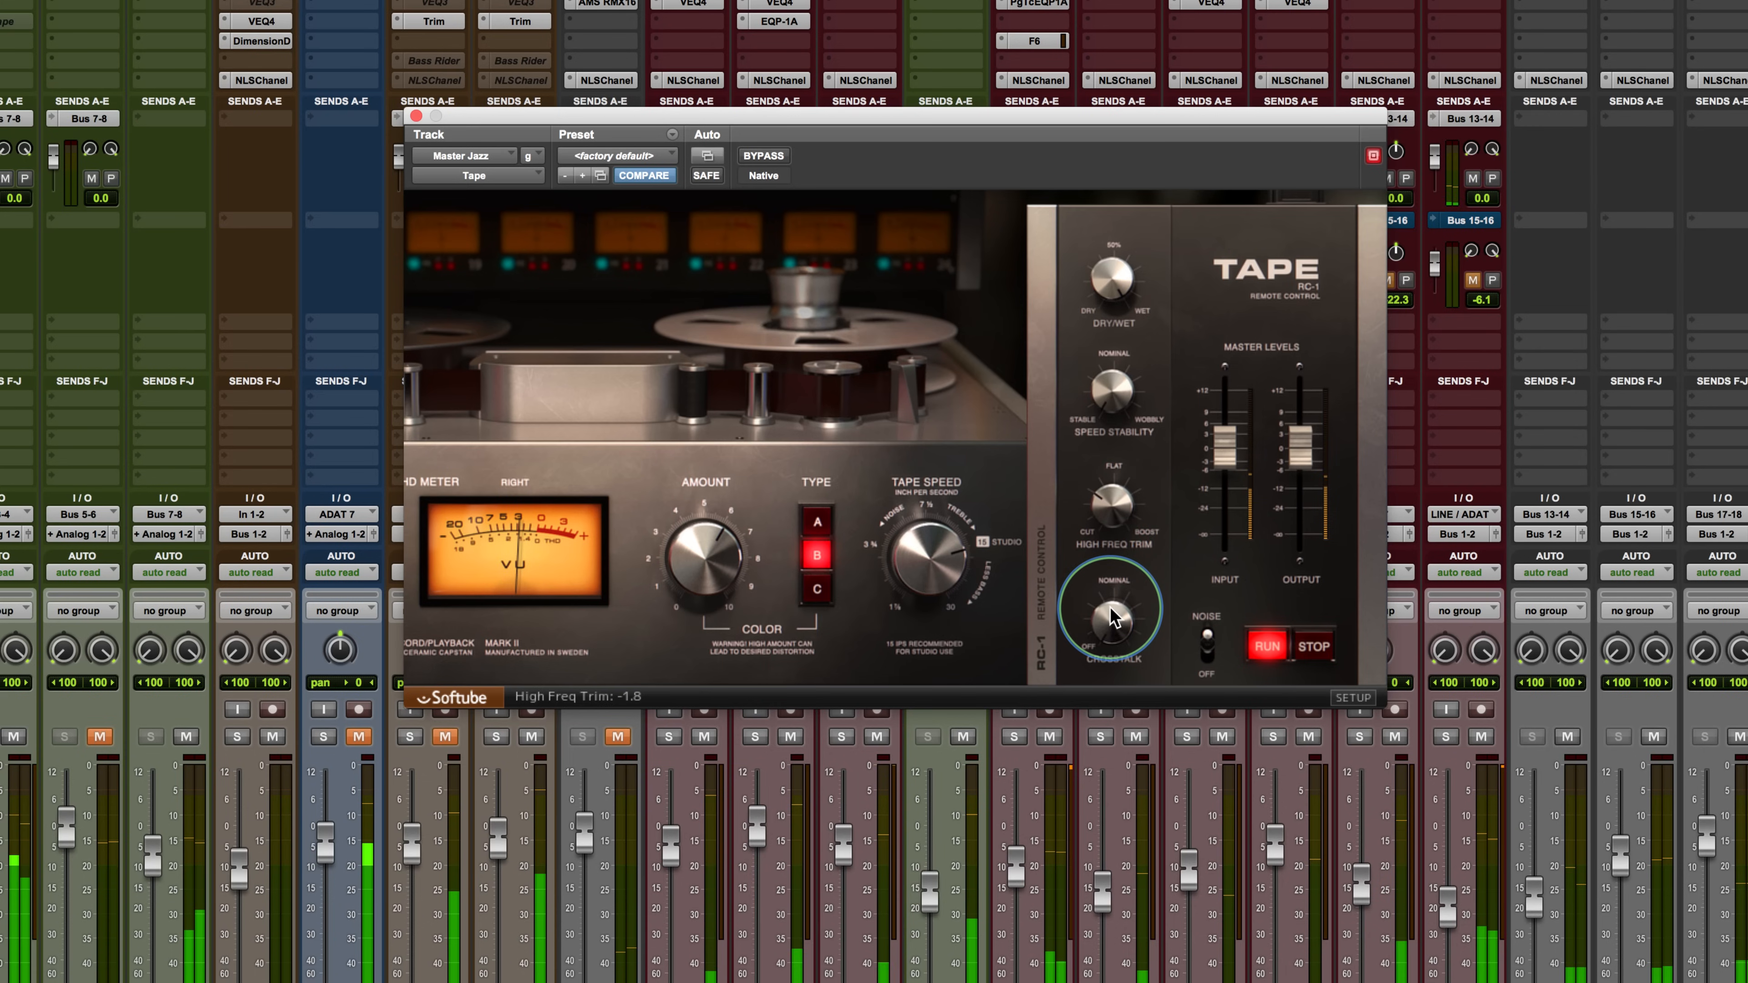
alt+click(1101, 514)
drag(1104, 515, 1101, 506)
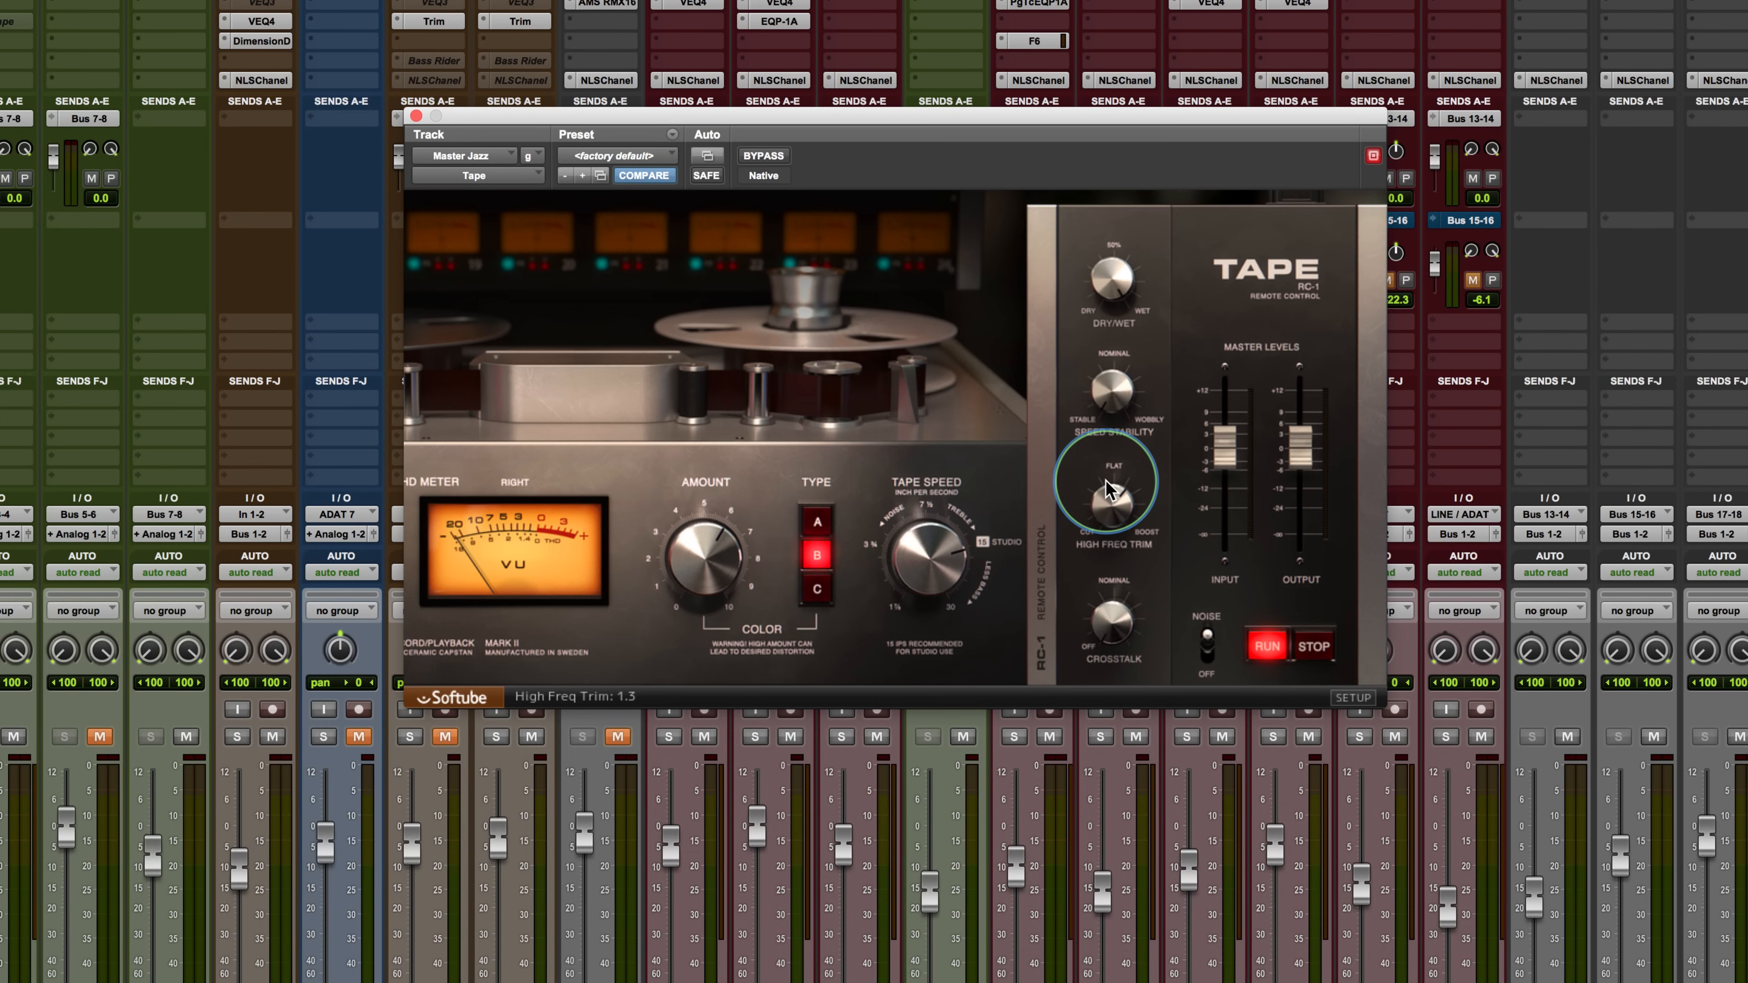
Step: Switch the color type to C, lower the high frequency trim to -0.7, and bring it back to about flat
click(816, 589)
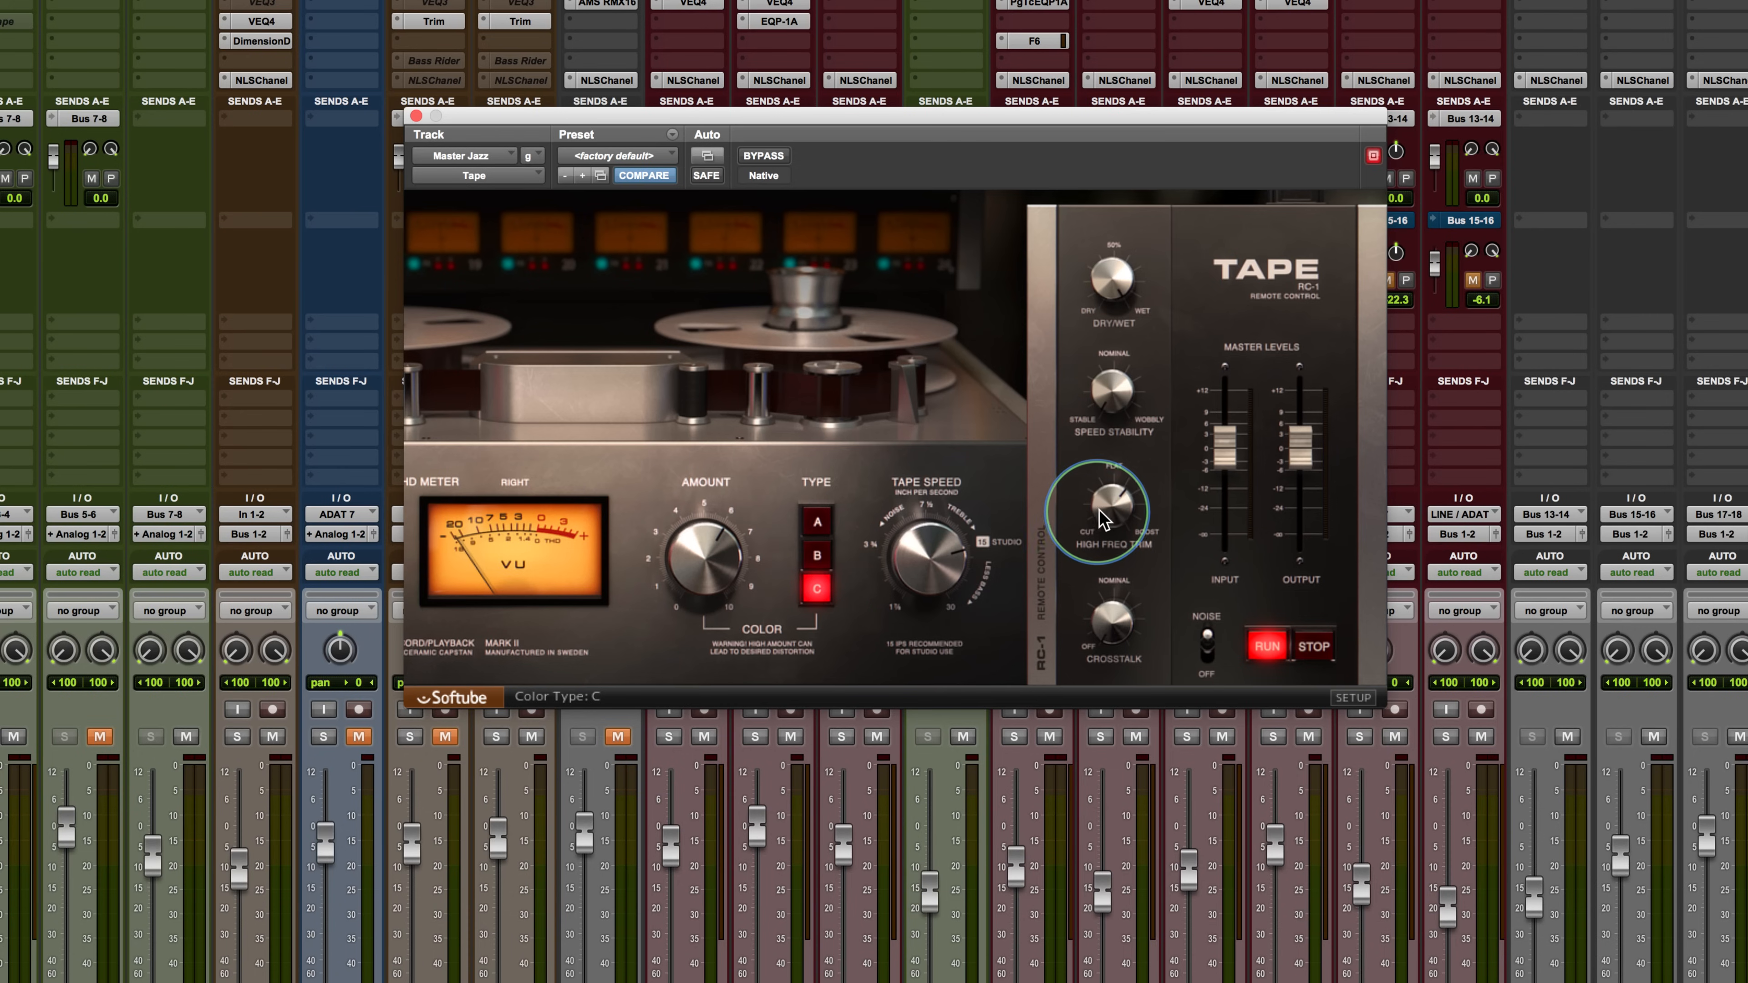
drag(1108, 501, 1103, 550)
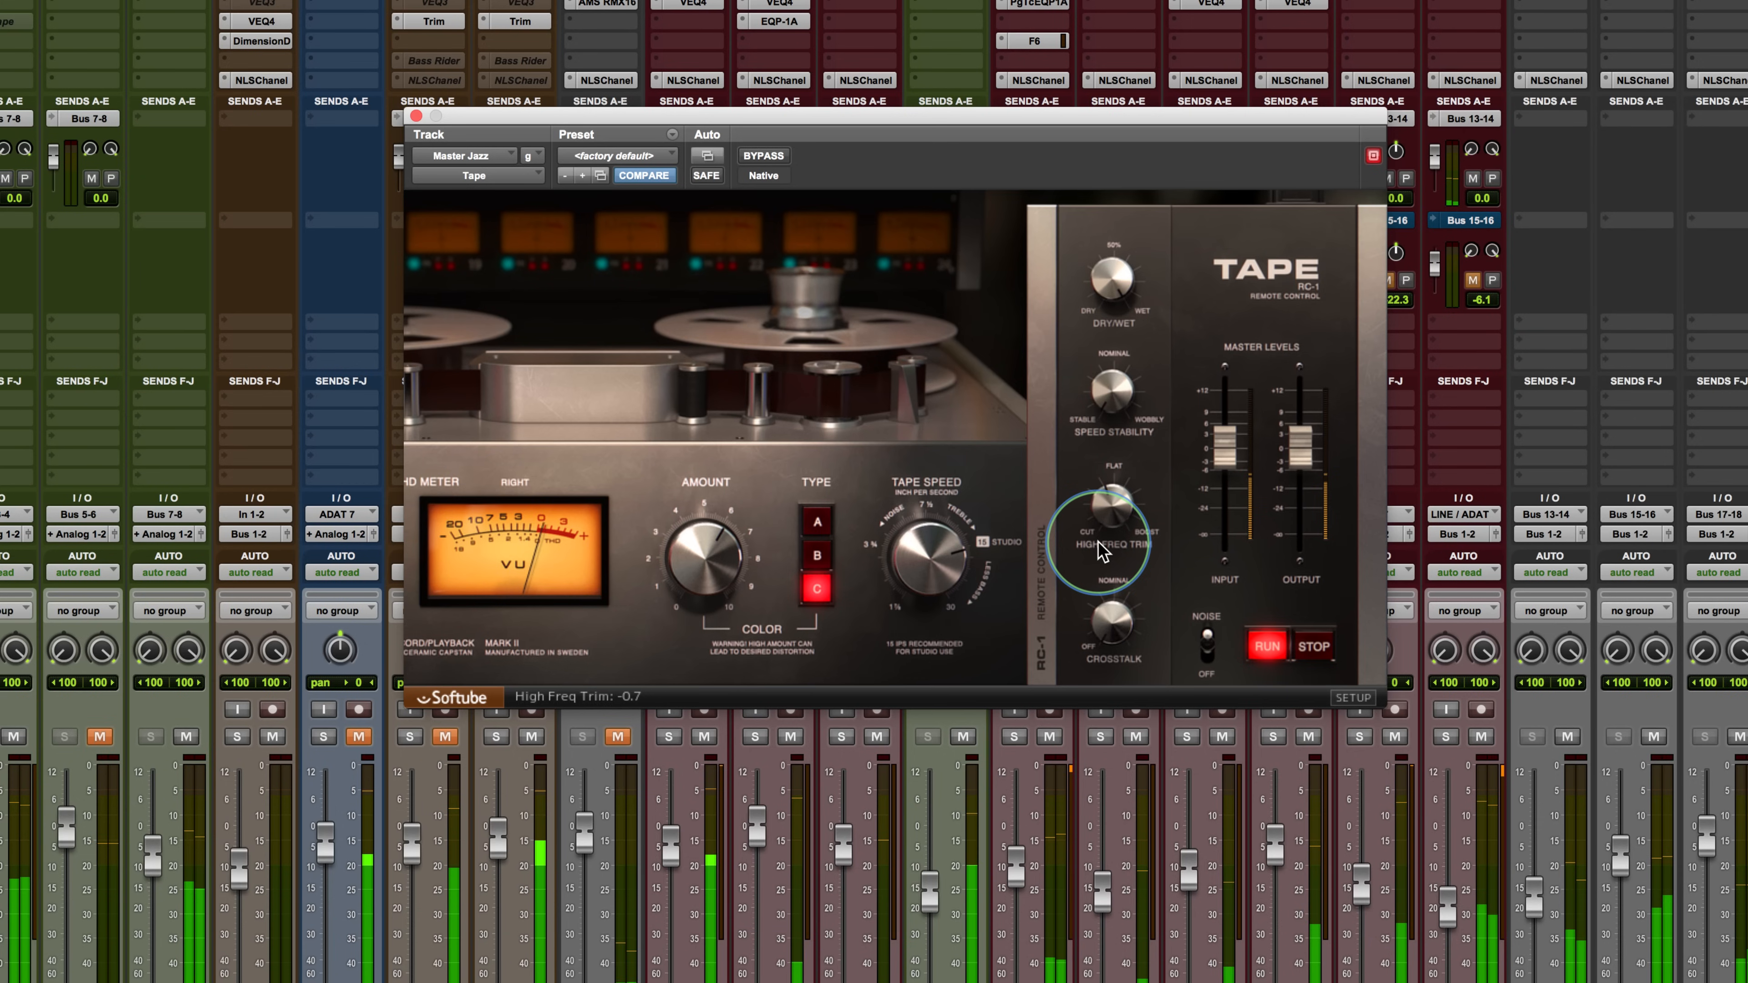
drag(1099, 542, 1108, 508)
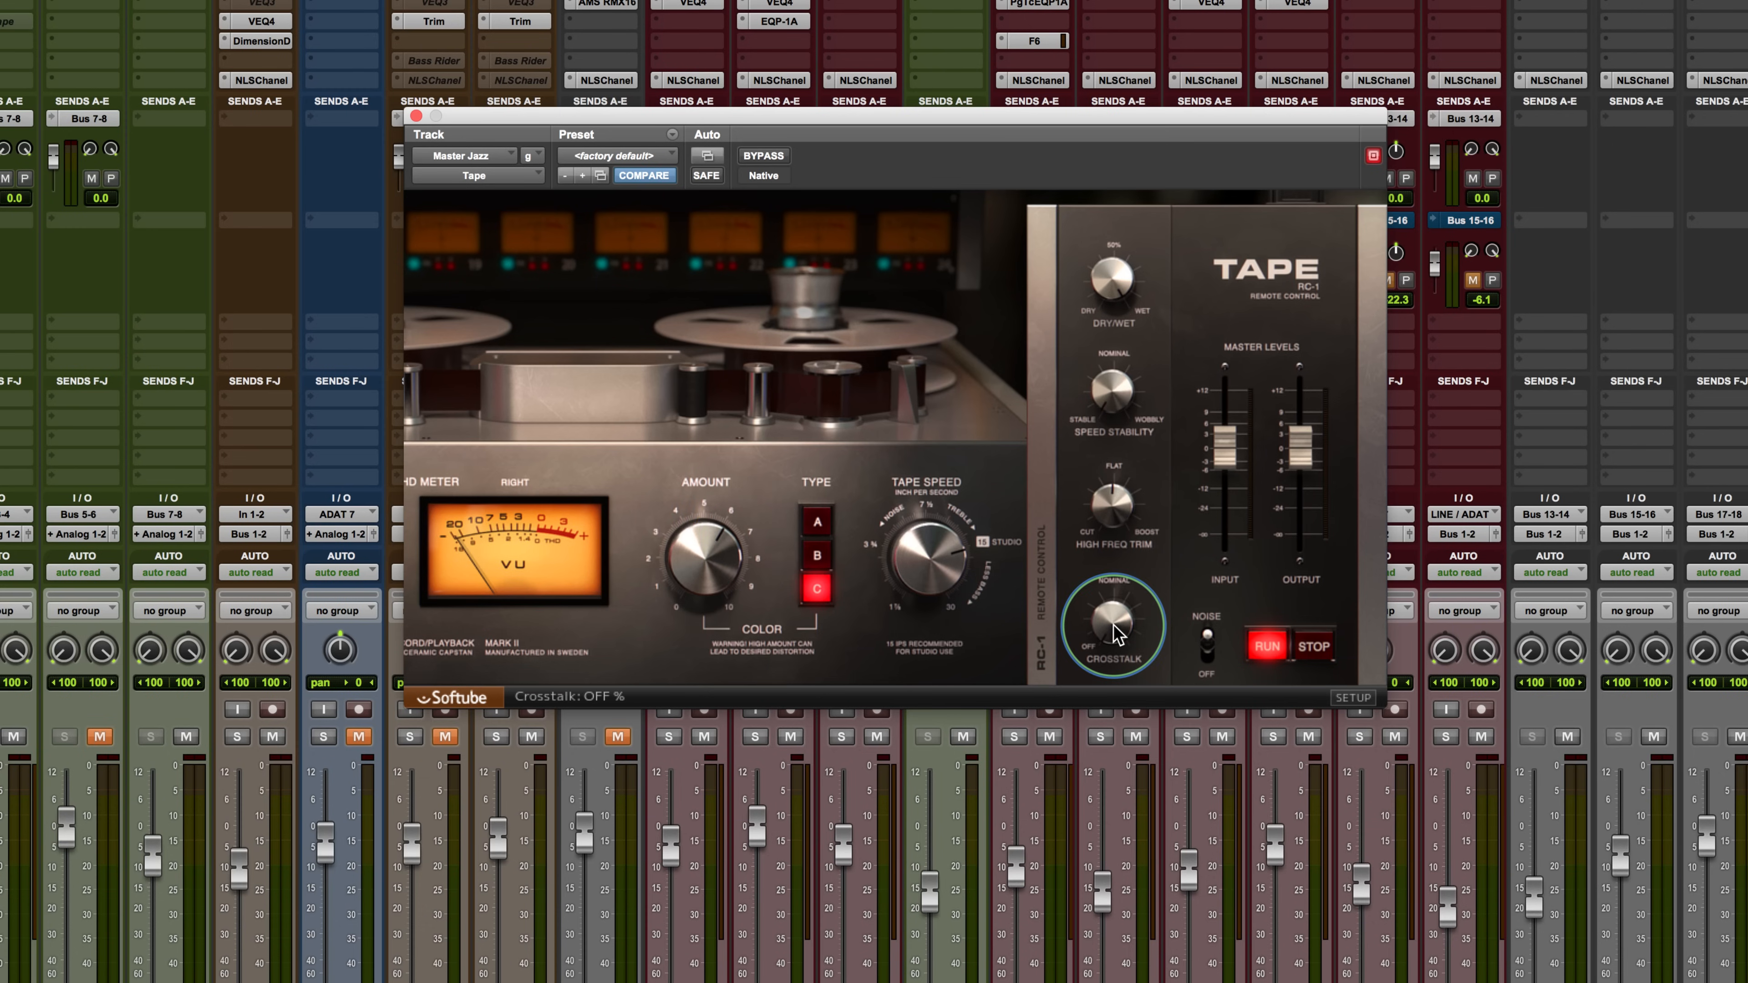
Step: Vary the crosstalk during playback, trying 16.5 %, 1.0 % and 38.5 %, with a reset to its default in between
drag(1113, 624, 1103, 578)
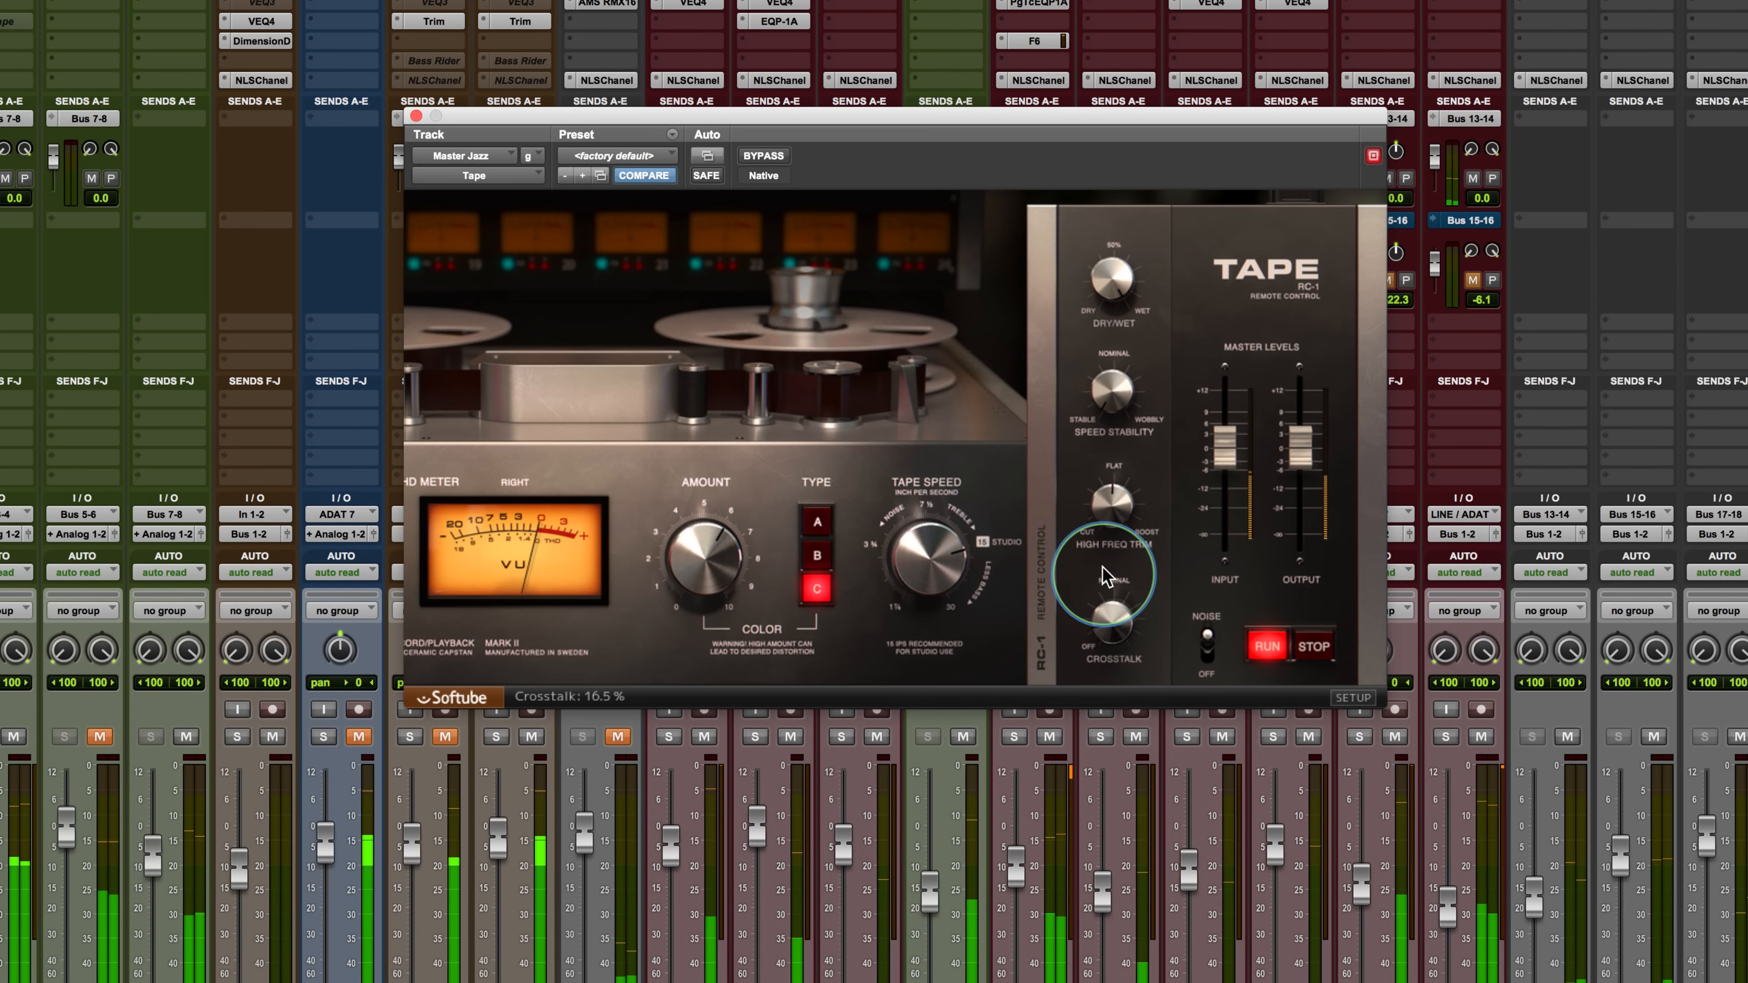
drag(1121, 641, 1125, 628)
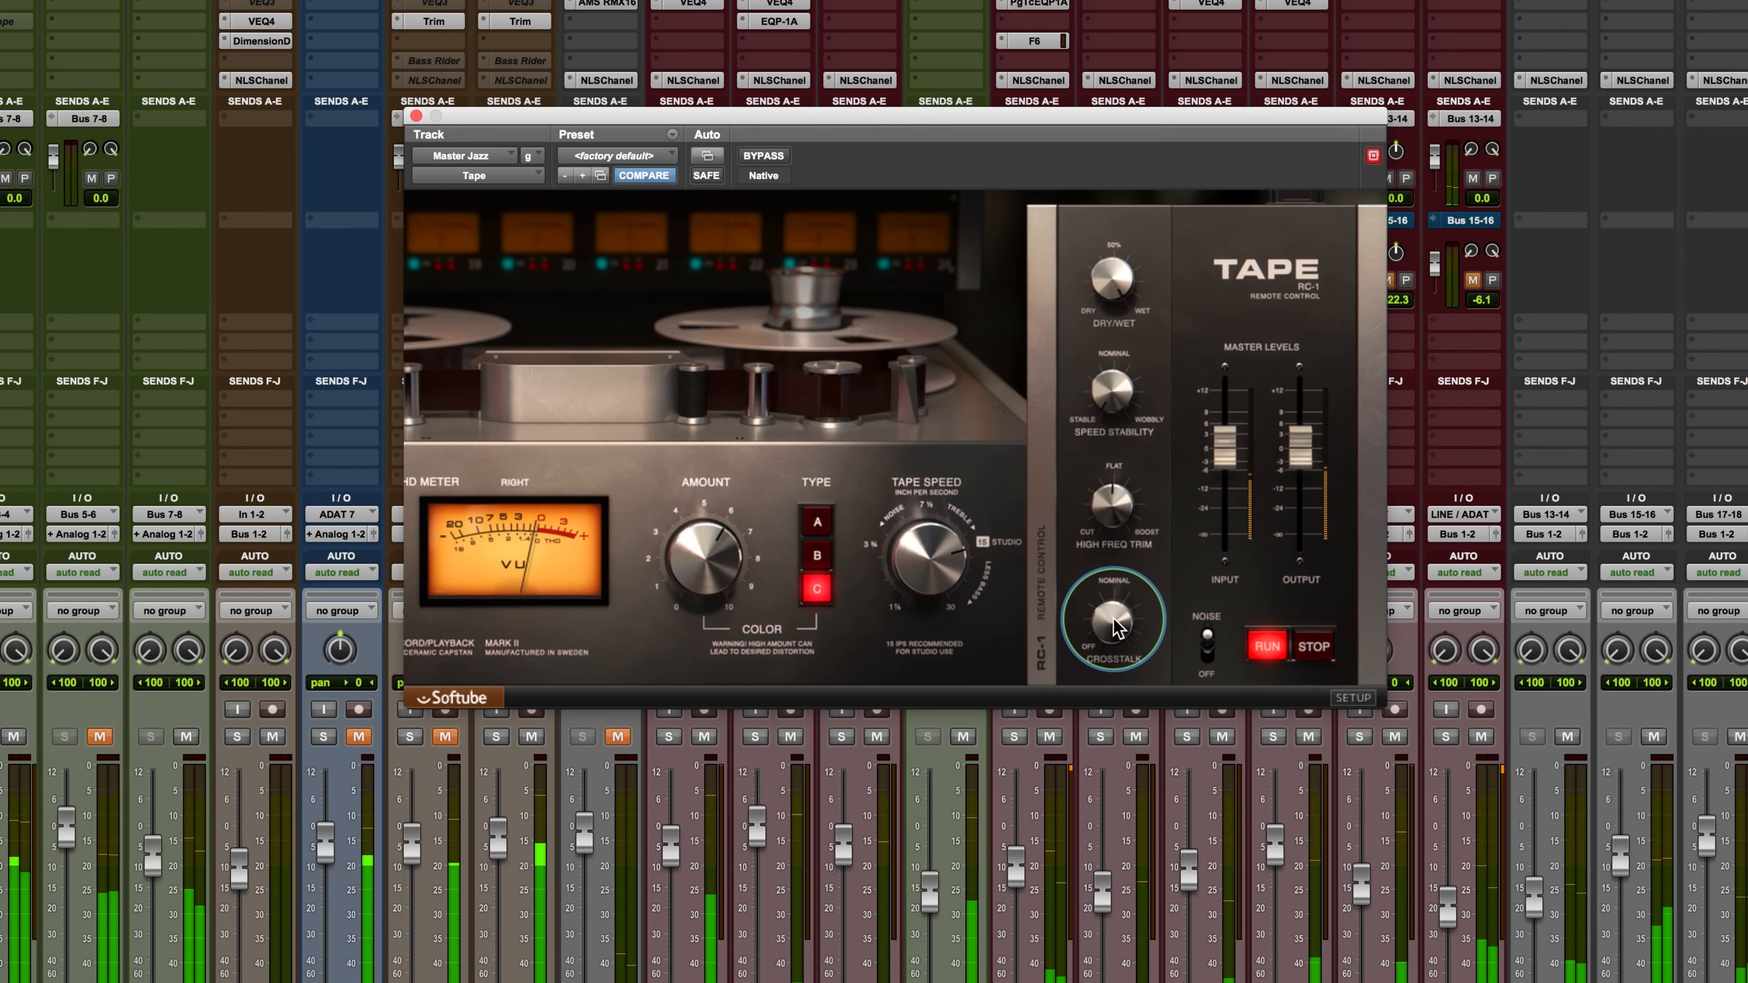
drag(1114, 625, 1103, 909)
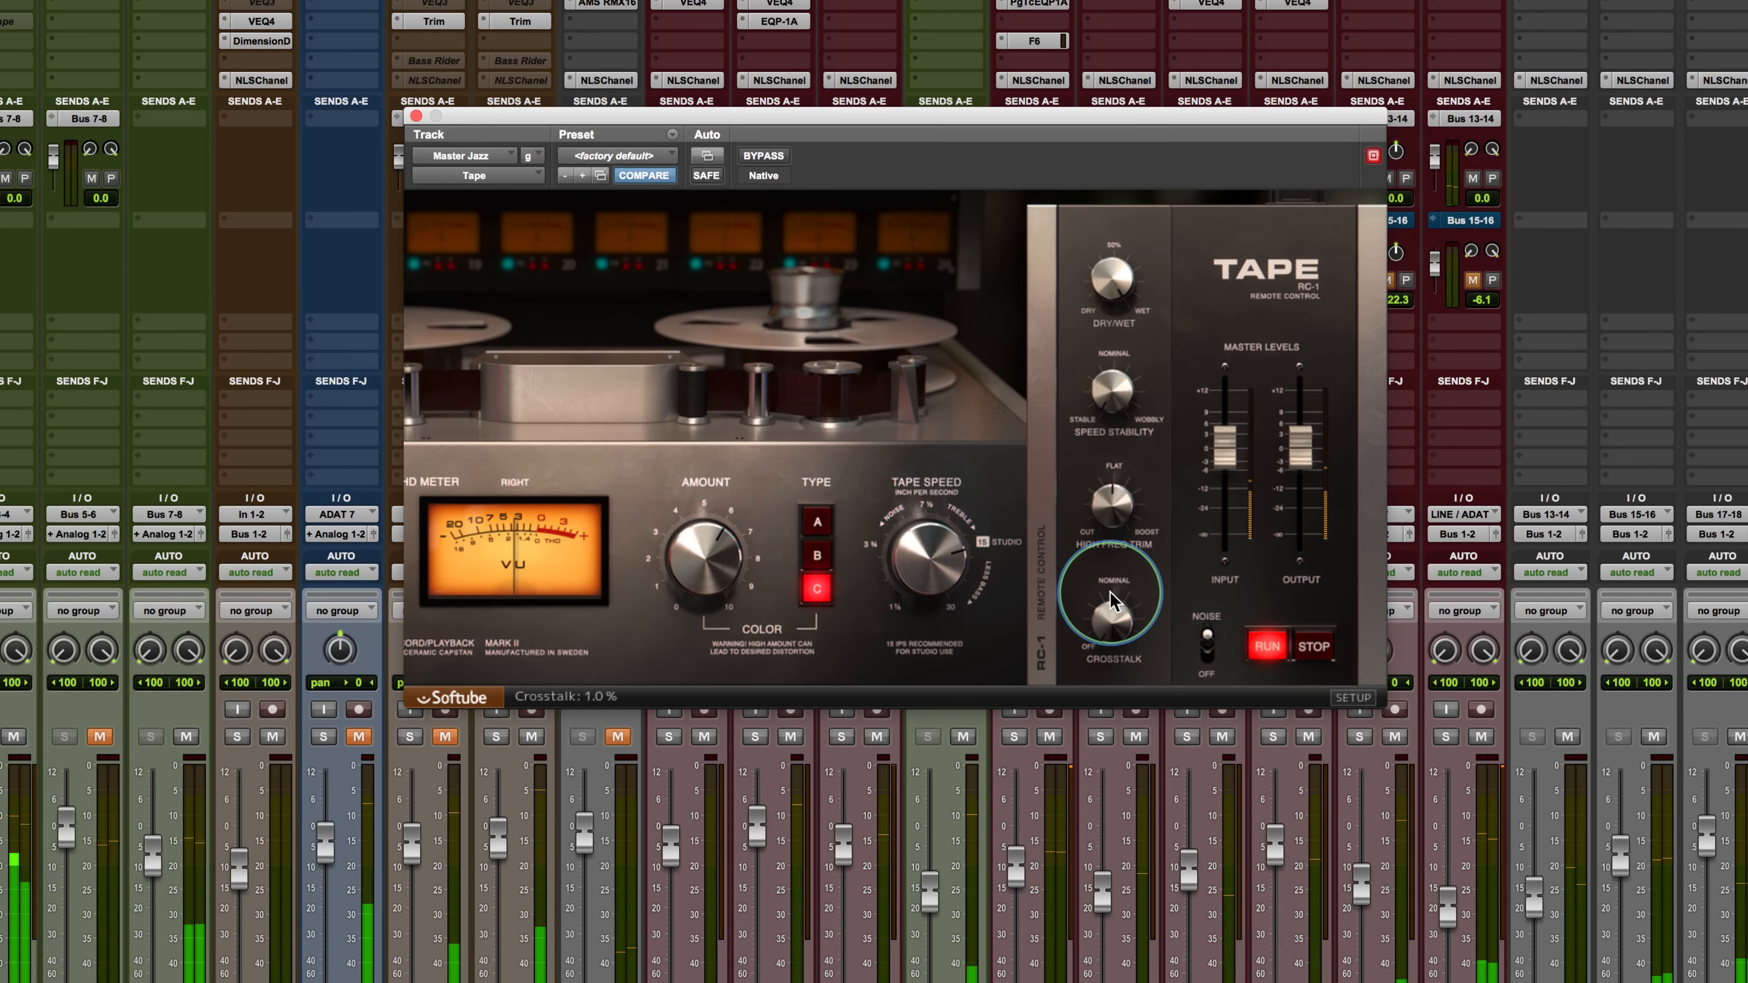
alt+click(1115, 643)
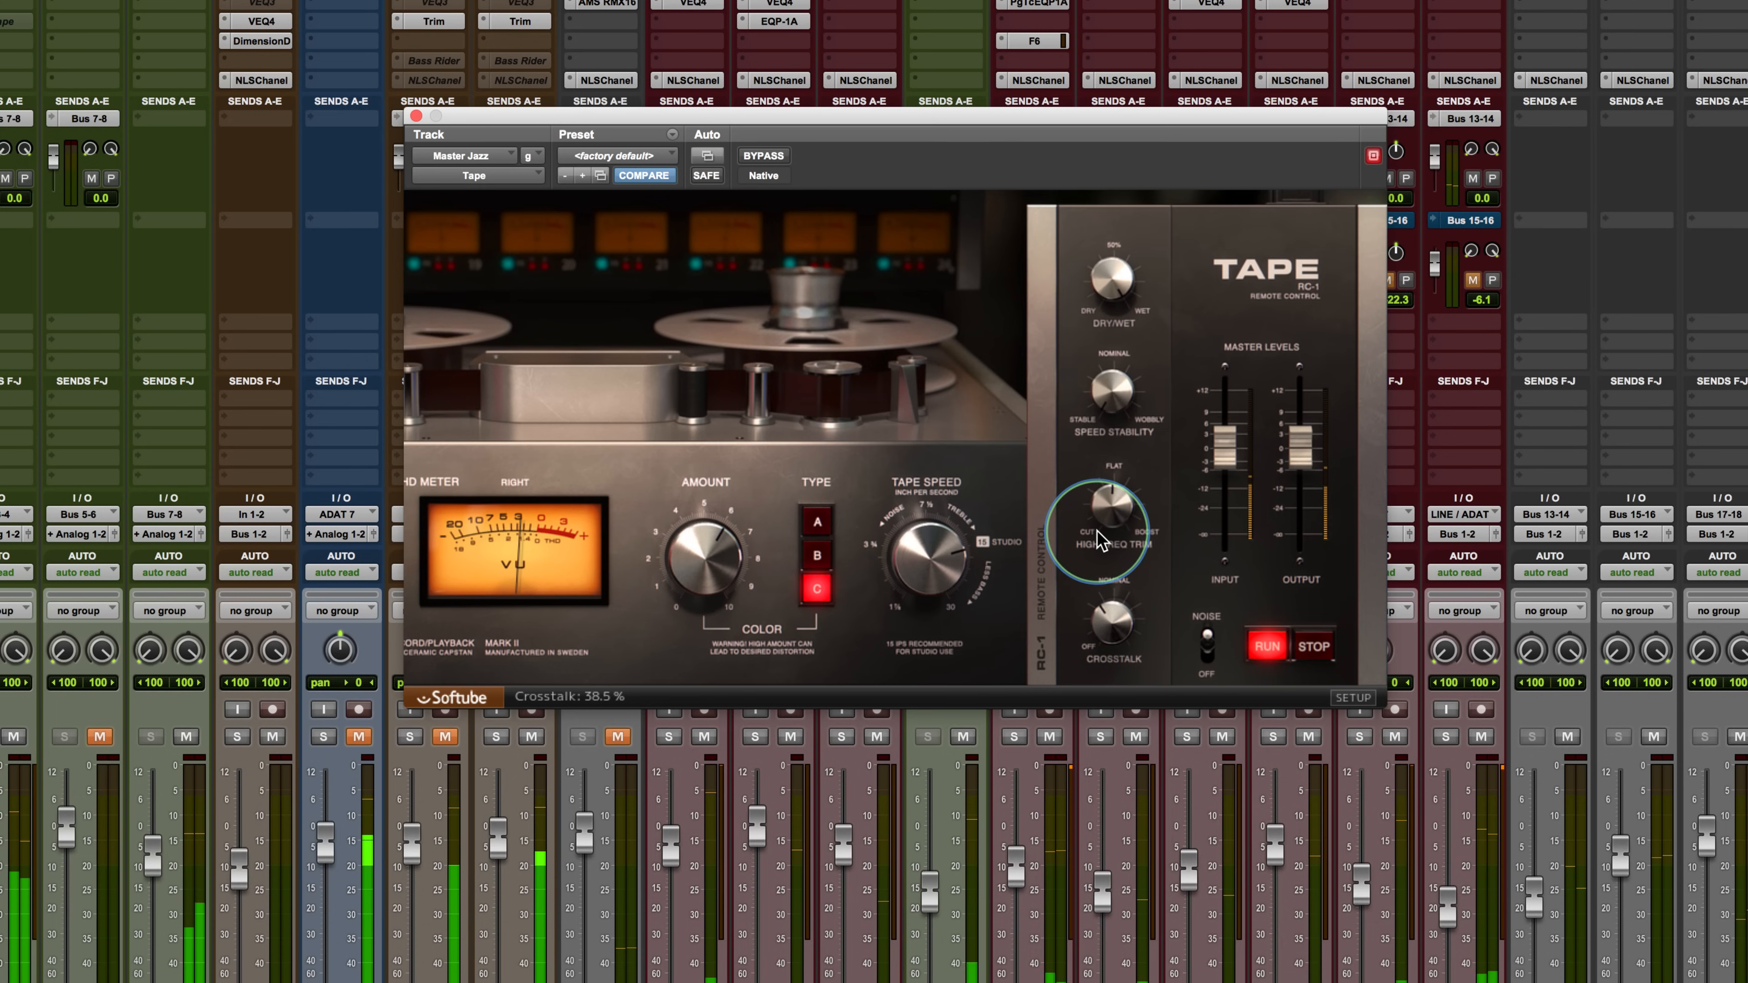
drag(1099, 496, 1068, 762)
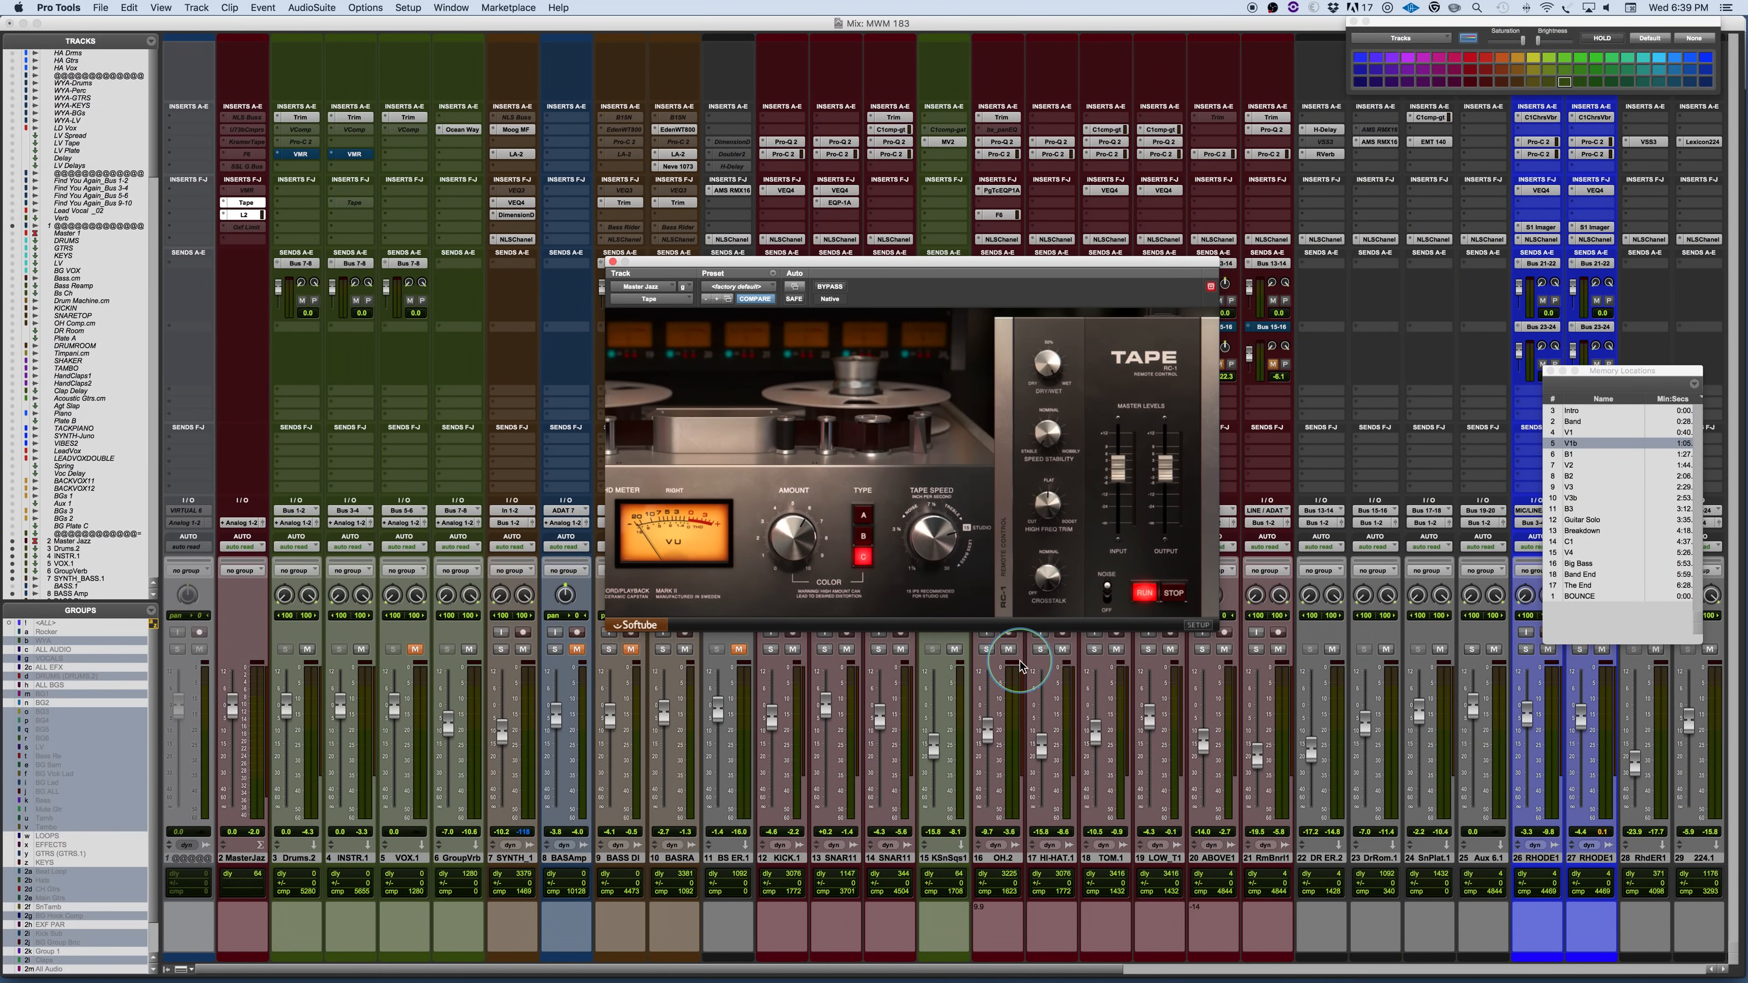
Step: Switch from Pro Tools to SketchBookPro6
mouse_move(1043, 586)
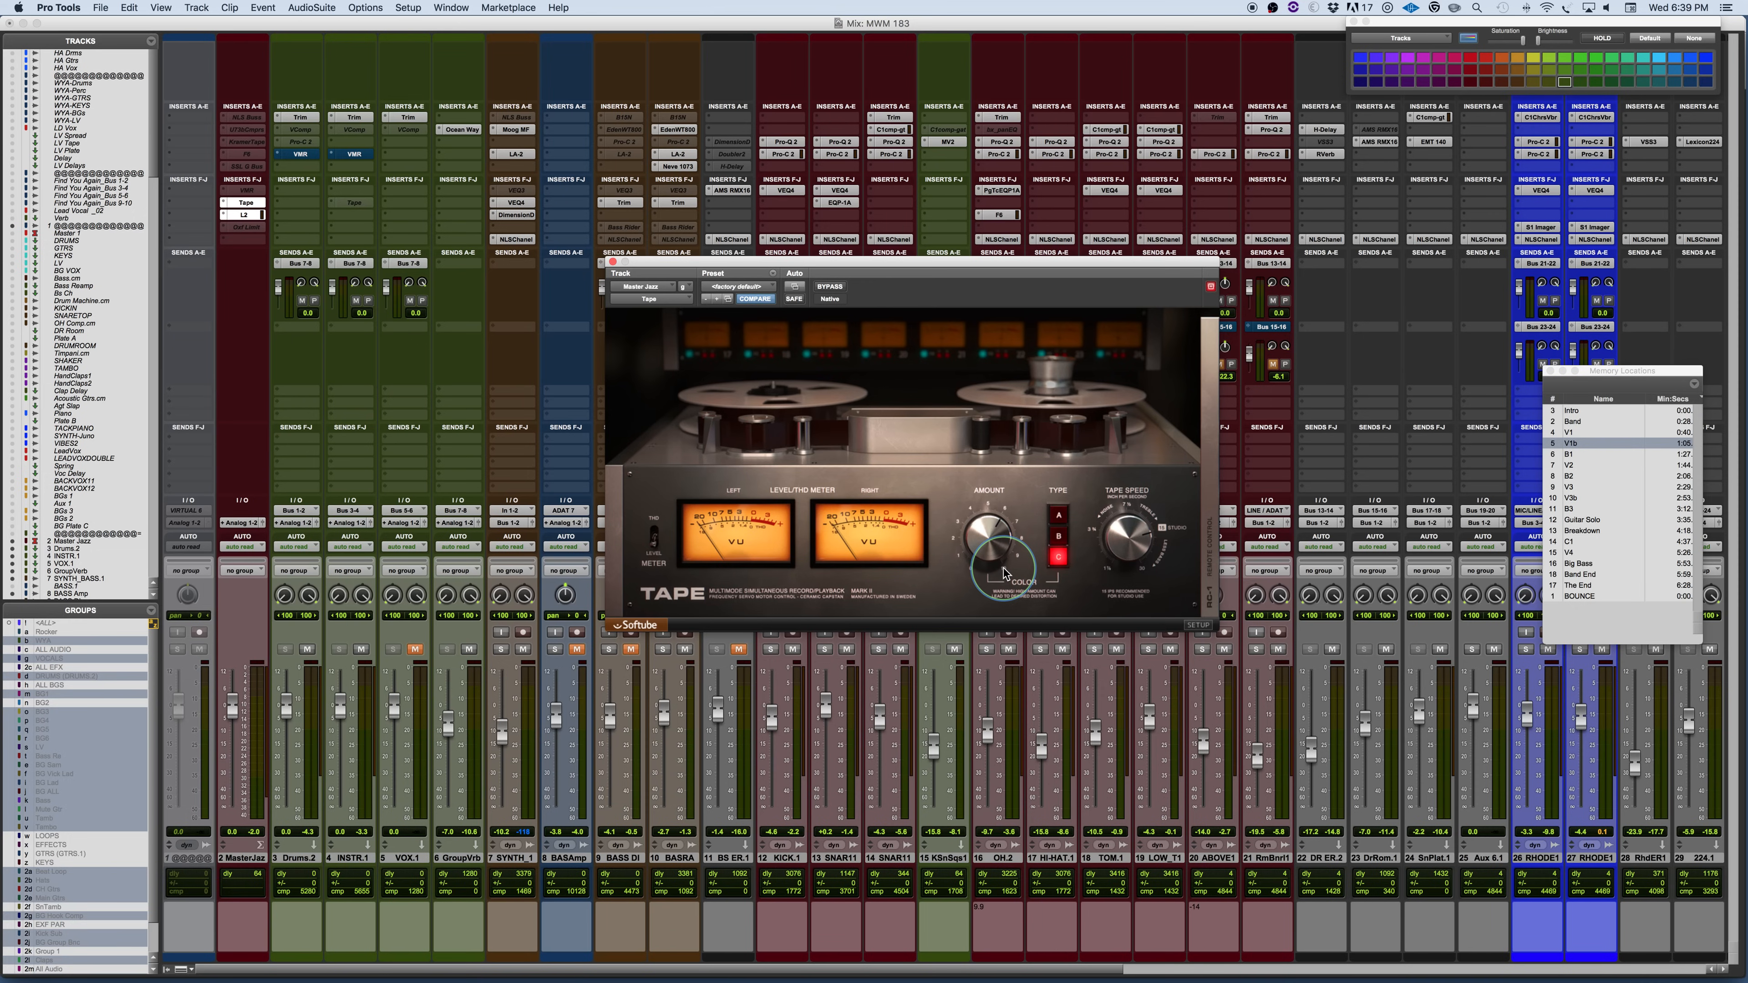
key(super+Tab)
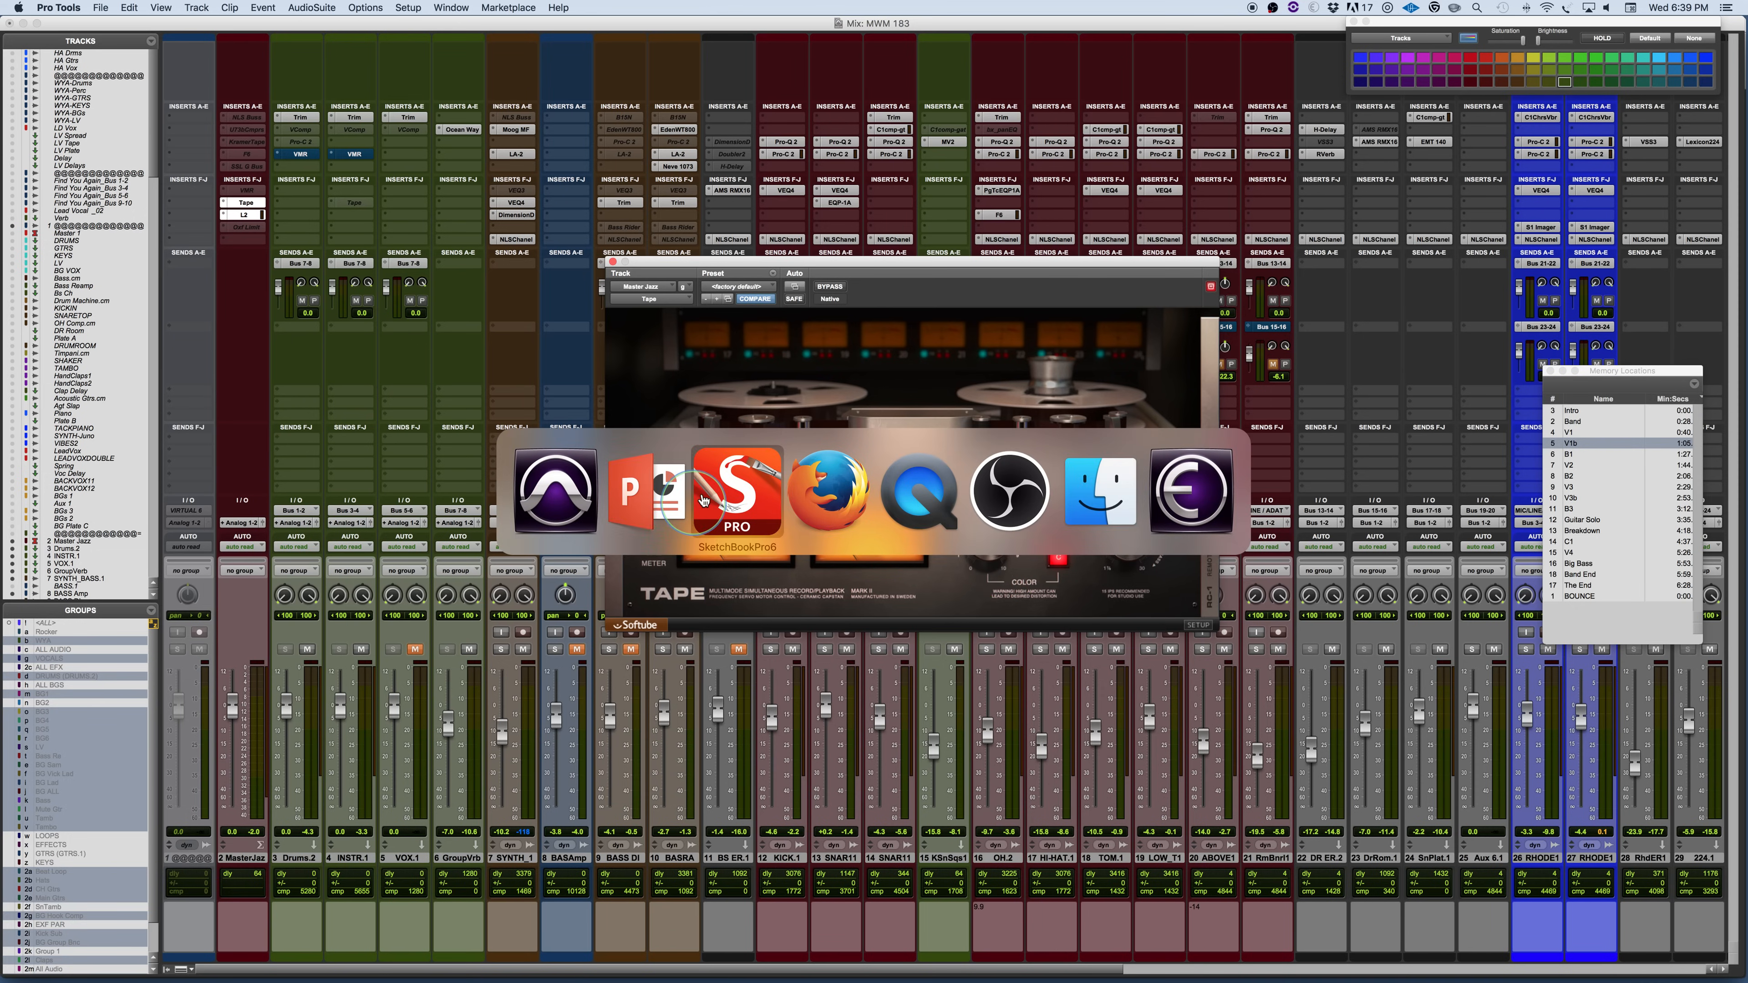